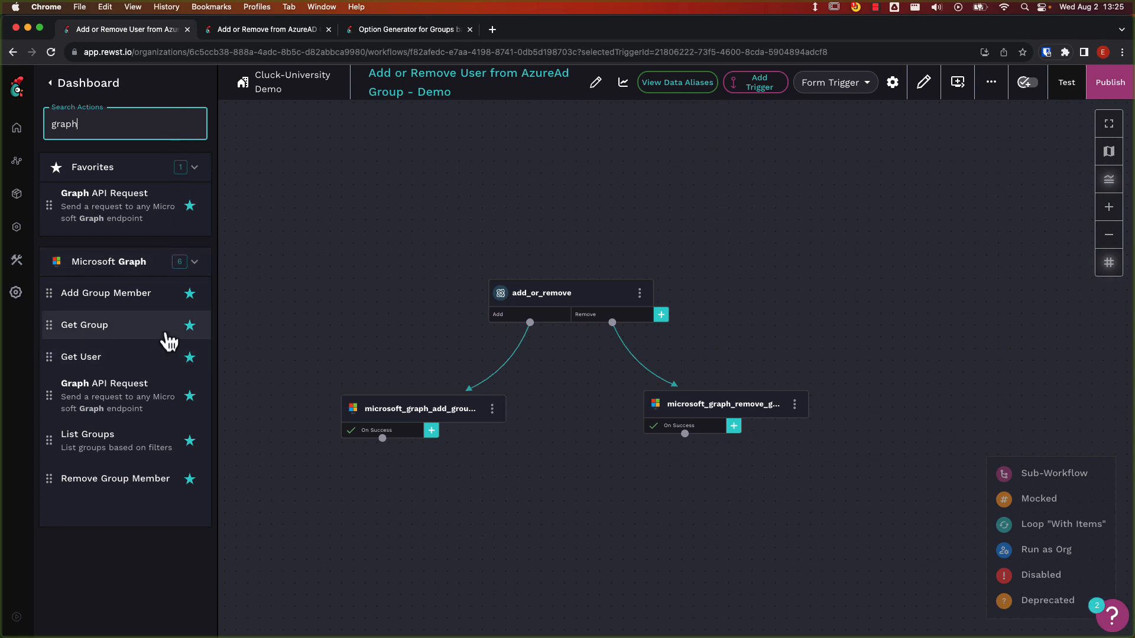
Add a Microsoft Graph Get Group task above add_or_remove and rename it get_group.
drag(167, 336, 591, 172)
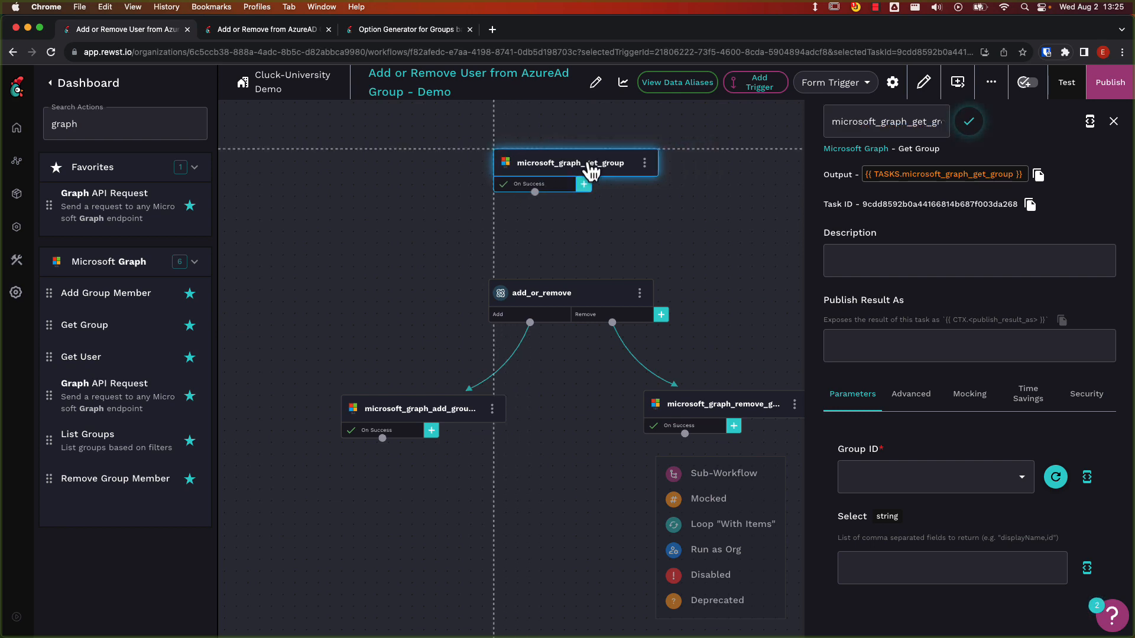
drag(912, 121, 834, 121)
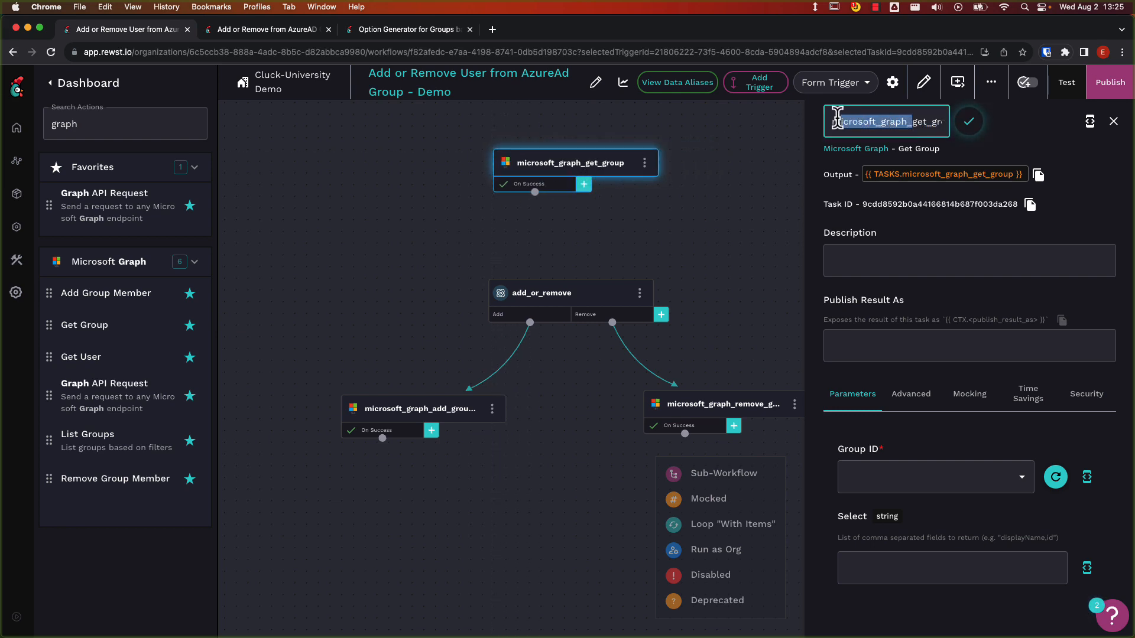
key(BackSpace)
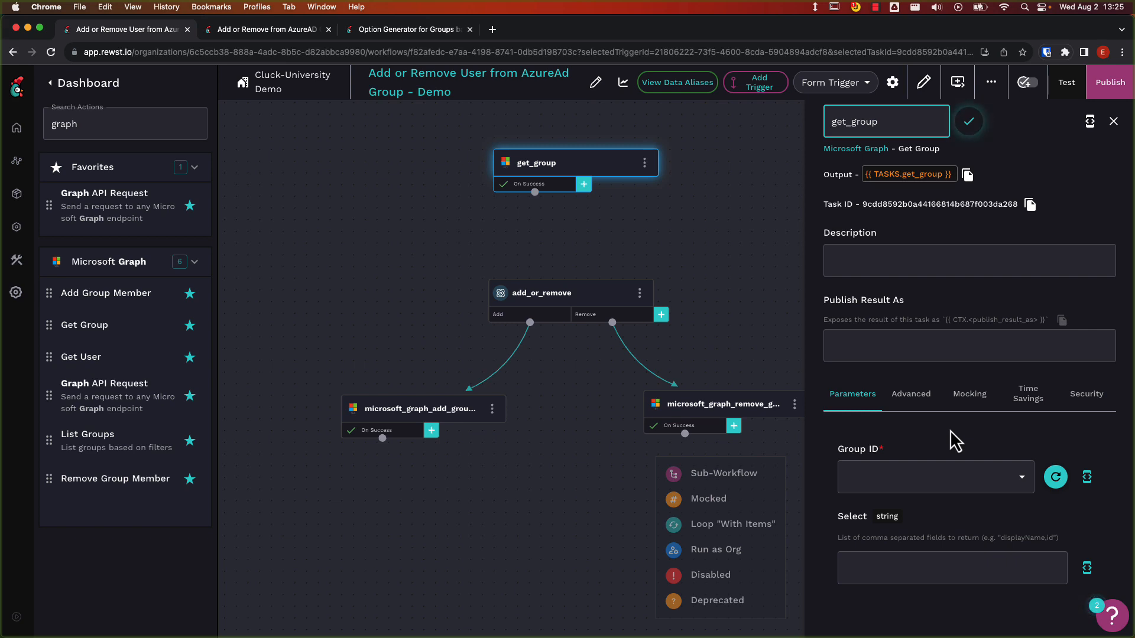
Set the get_group task's Group ID to the expression {{ CTX.group_id }}.
click(1085, 474)
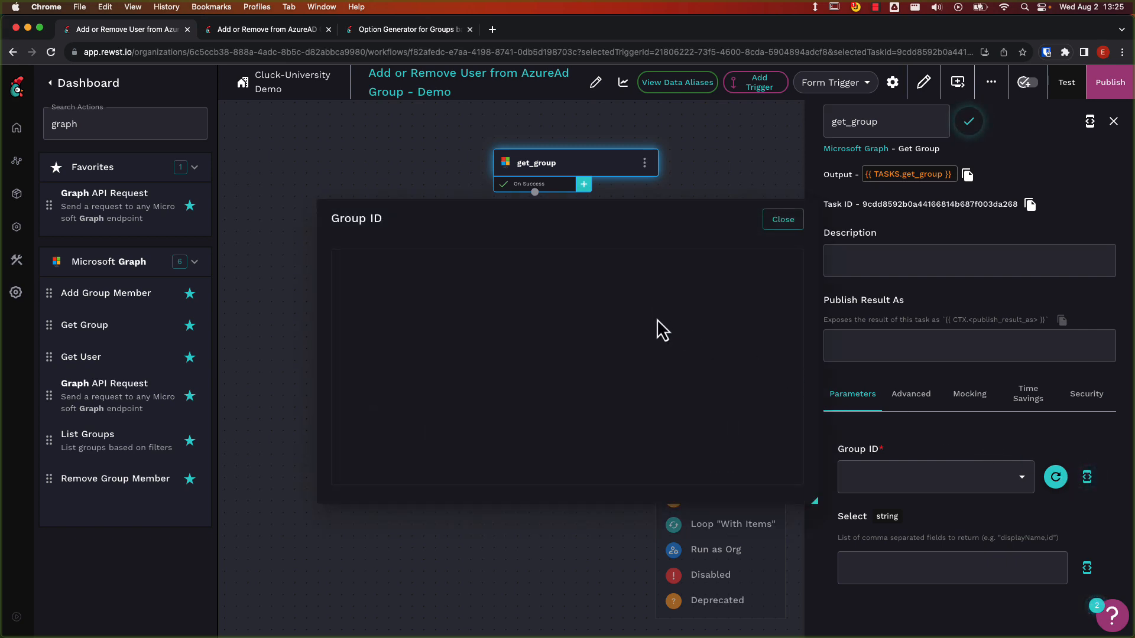
click(637, 291)
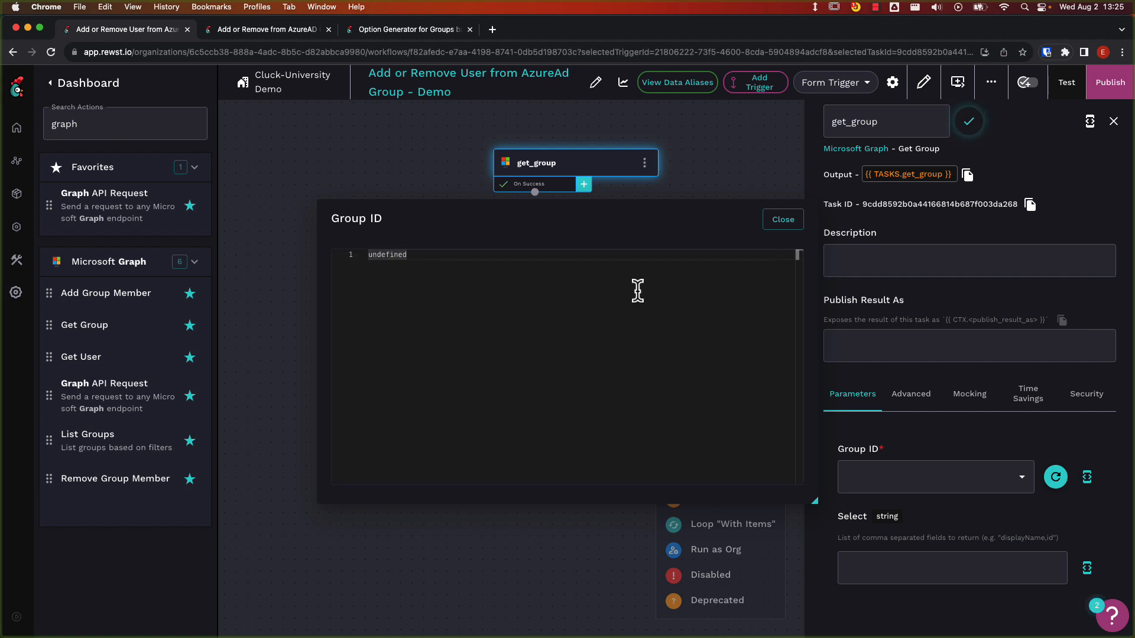
text({{ CTX.)
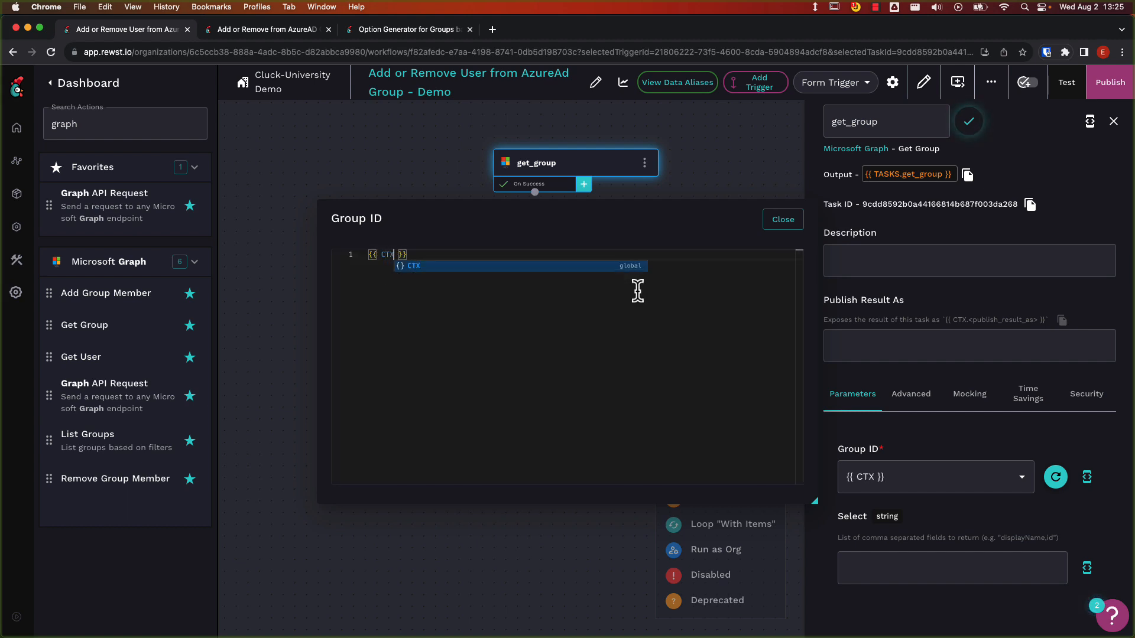
text(group_id)
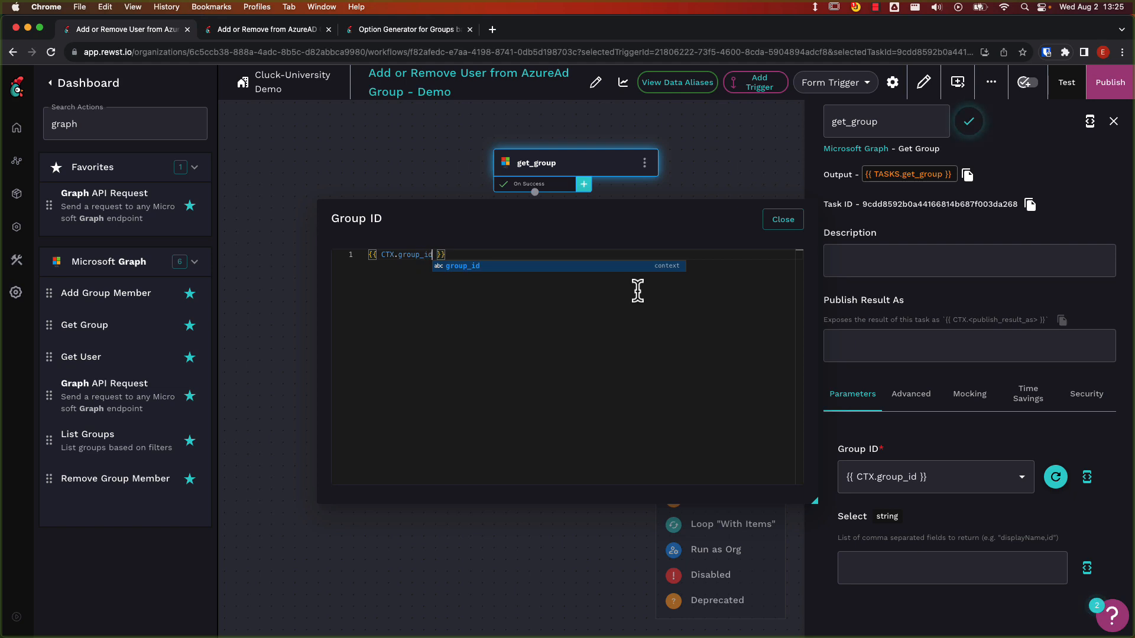
click(771, 225)
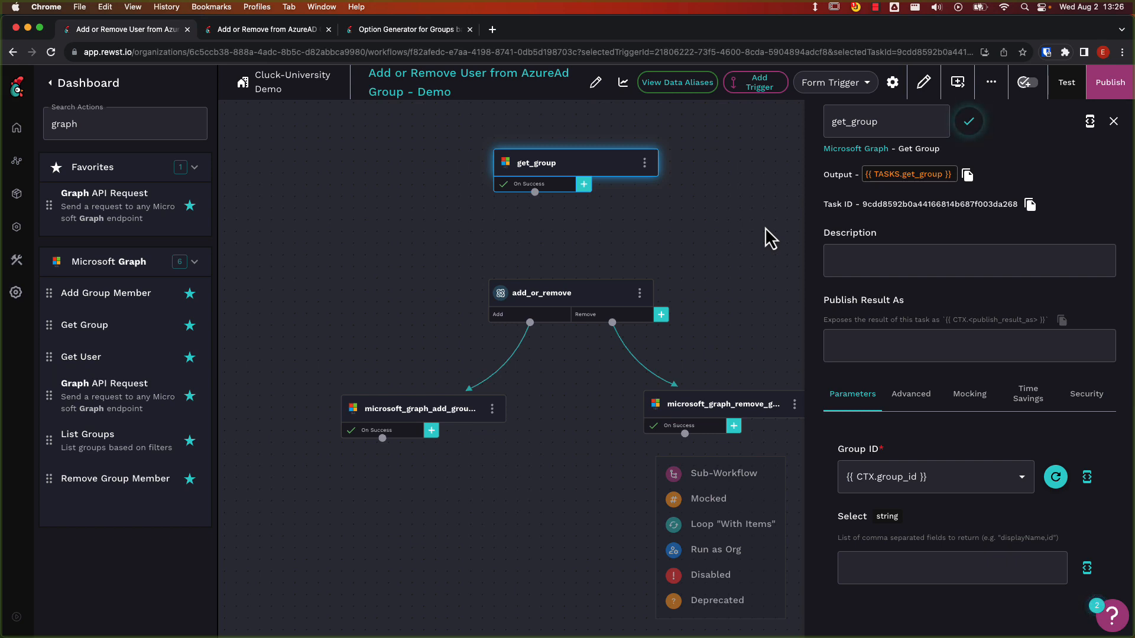
Add a data alias named group with the value {{ RESULT.result.data.value }} to get_group's On Success transition.
click(562, 190)
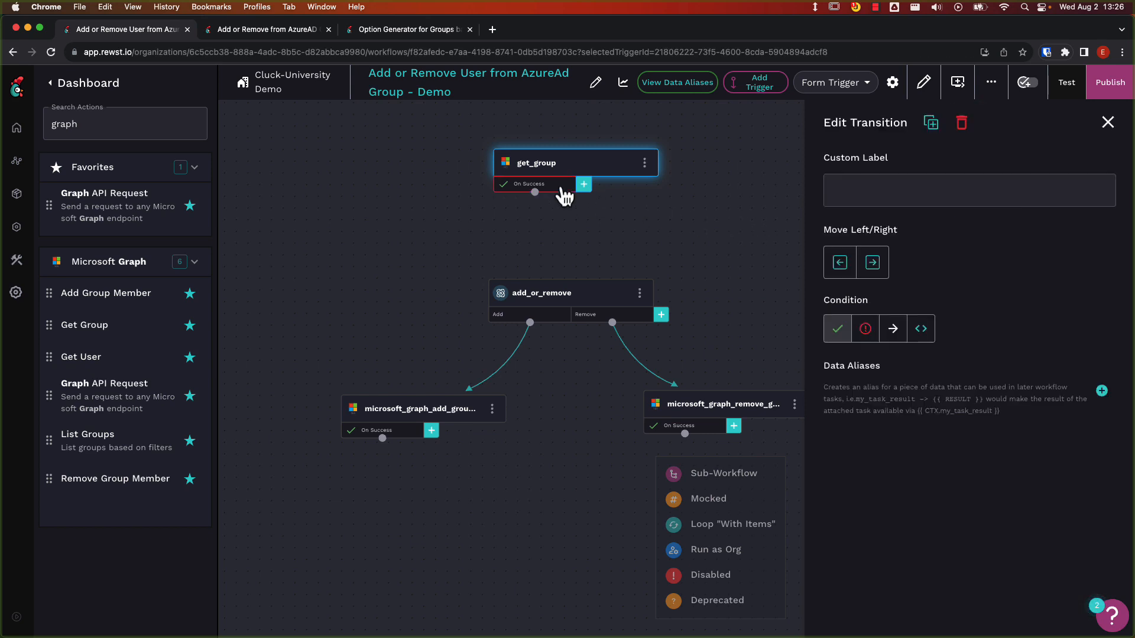
click(1101, 390)
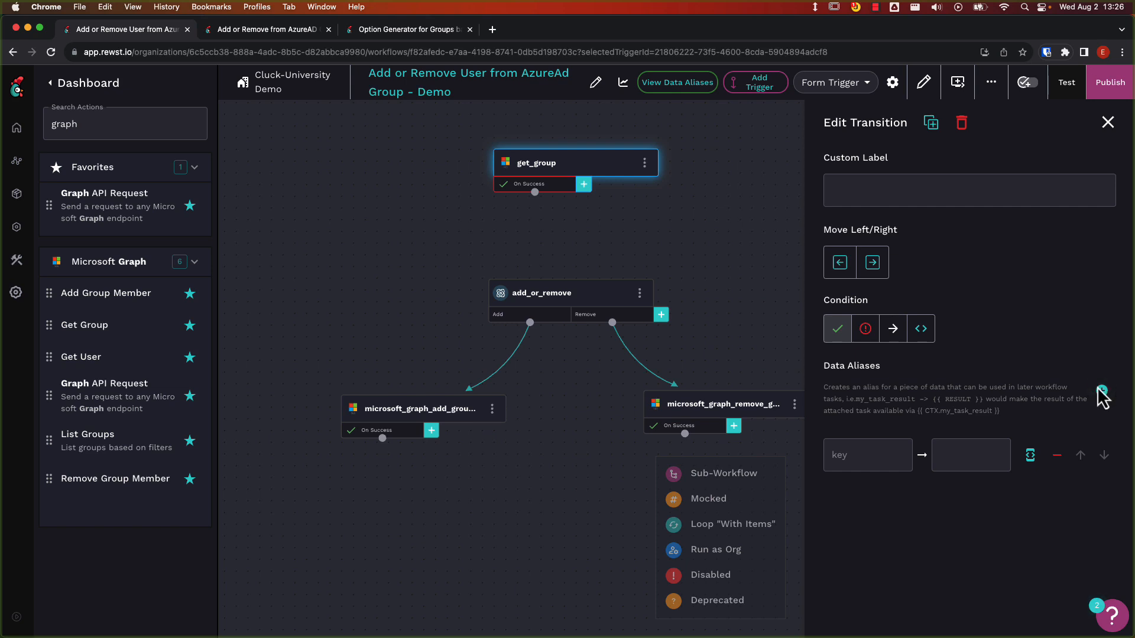
click(877, 444)
text(group)
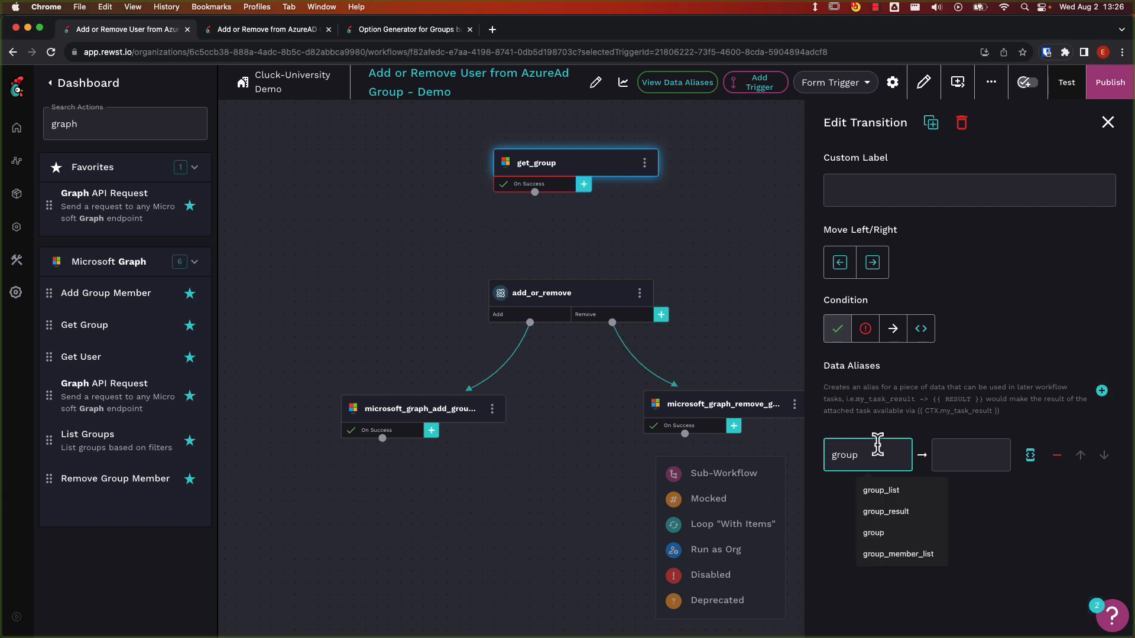
click(1039, 466)
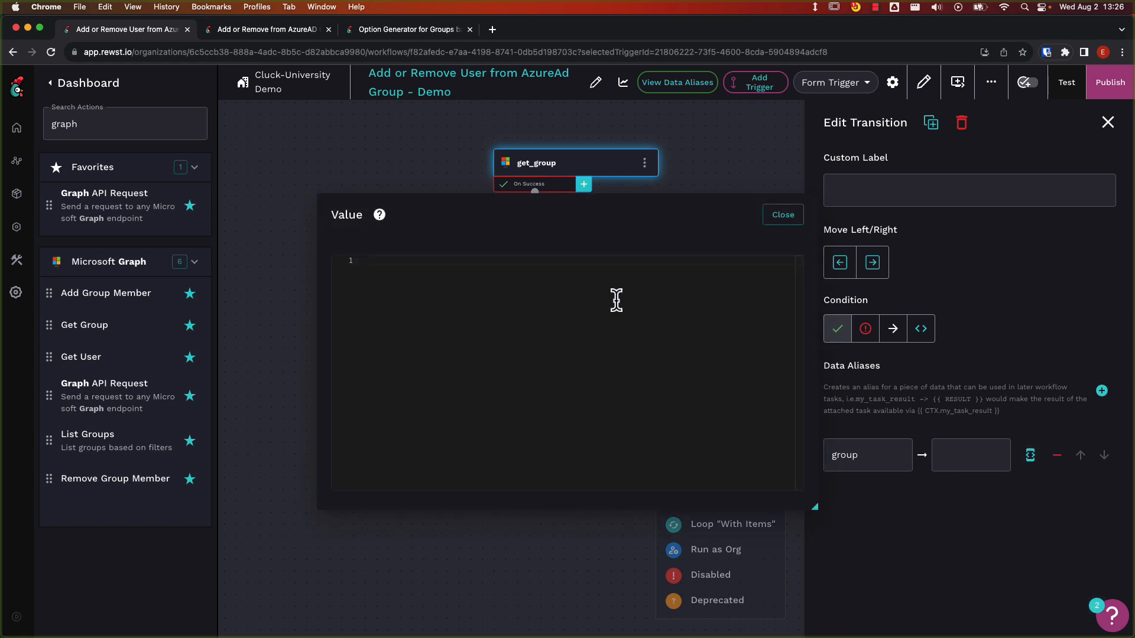
text({{ RESULT.res)
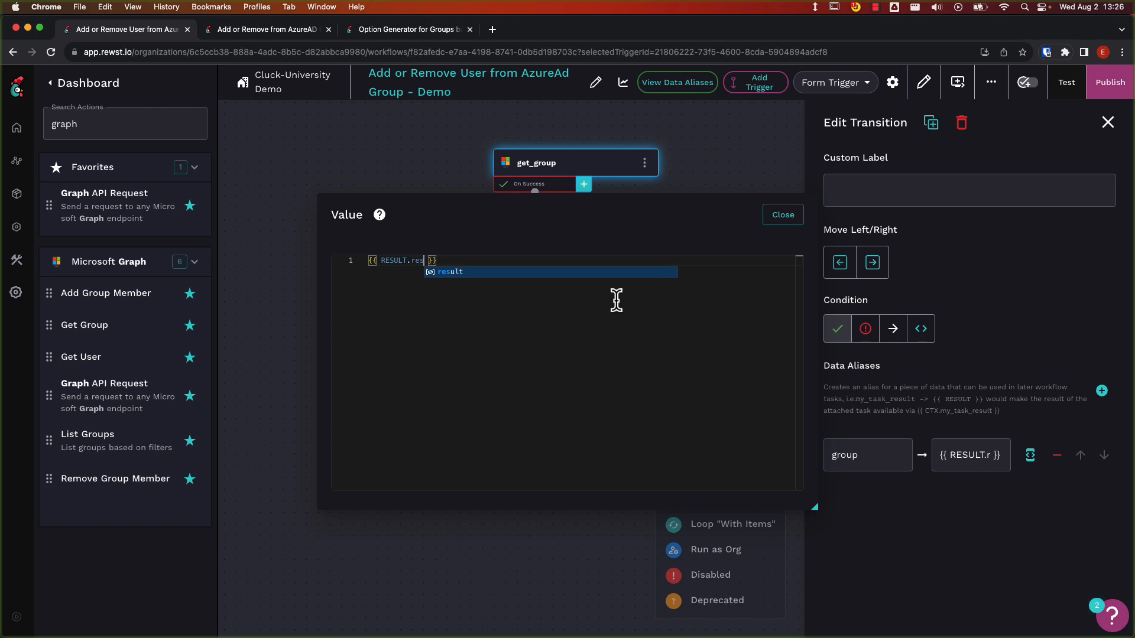
text(ult.data.val)
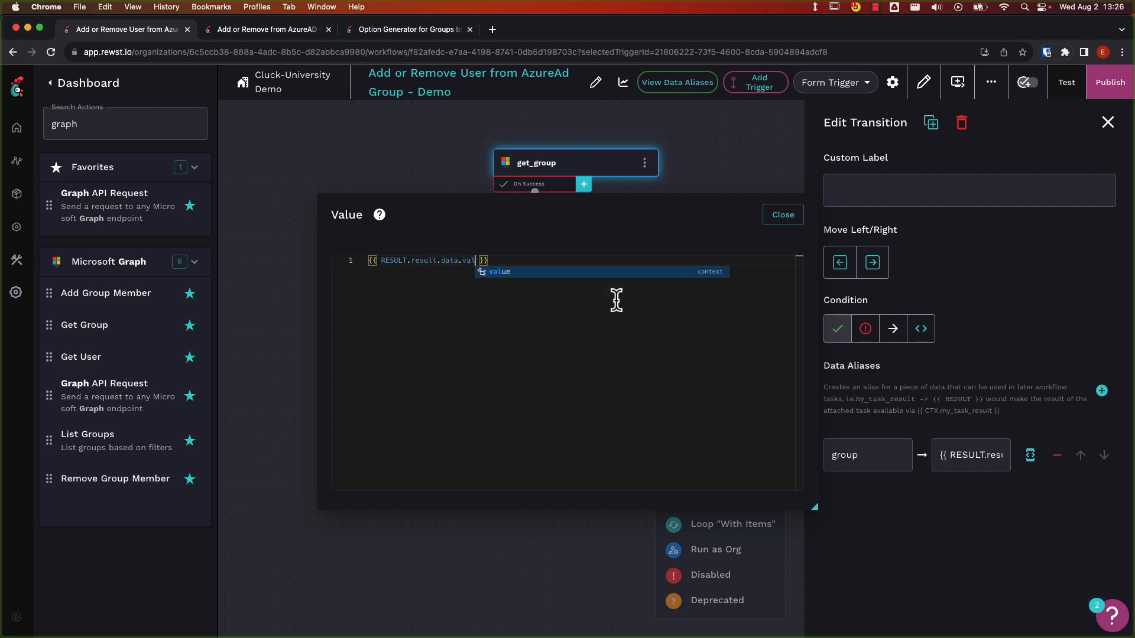
text(ue)
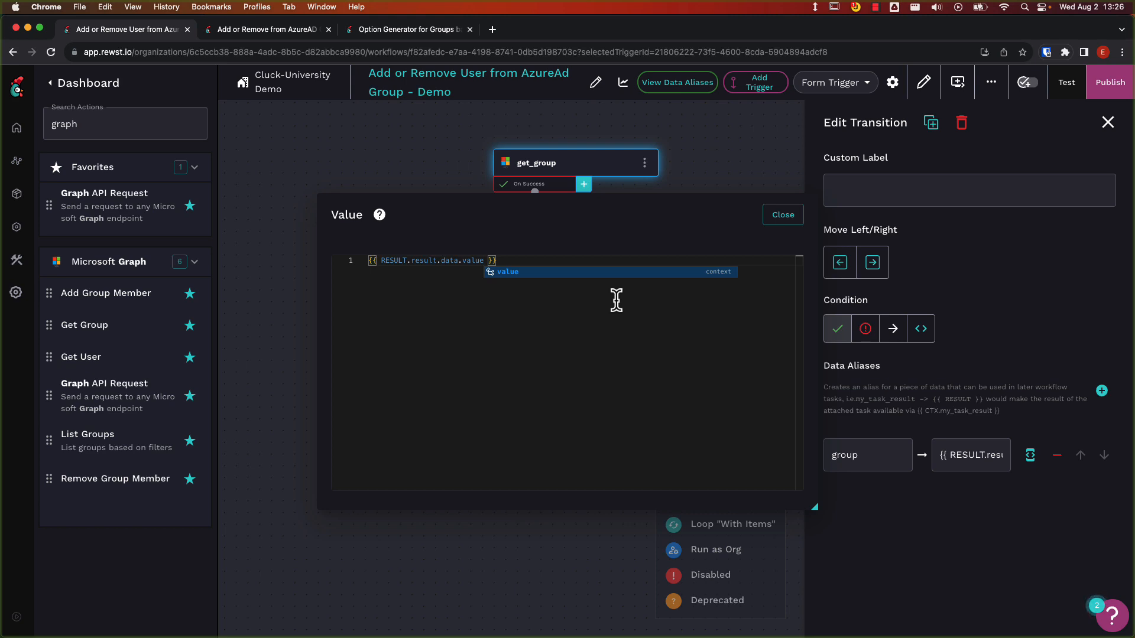
click(773, 216)
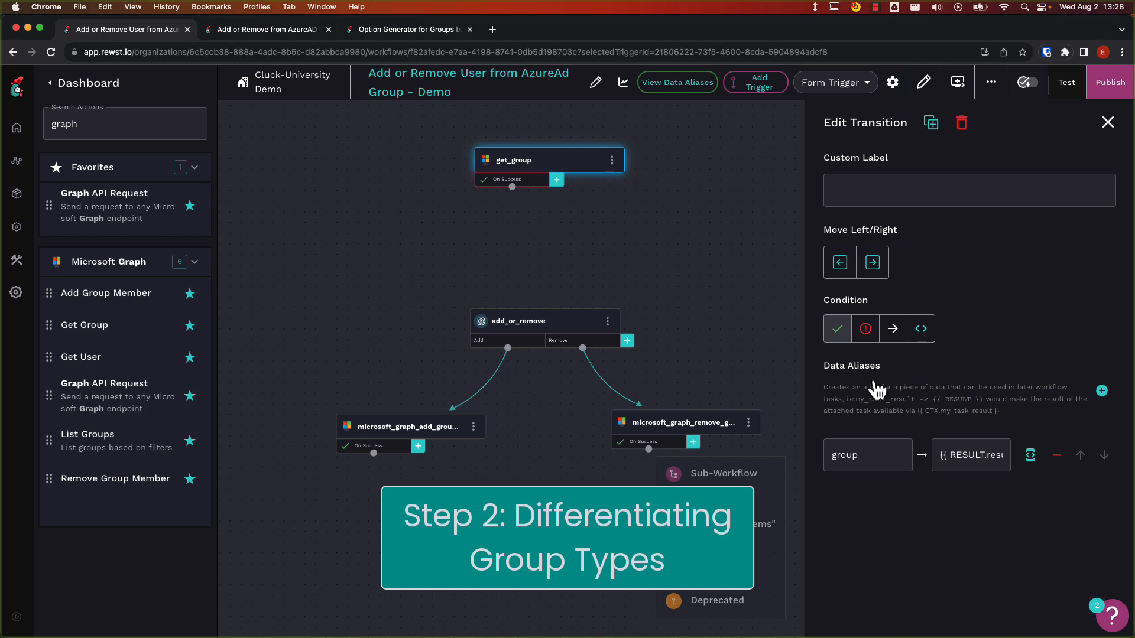
Add a noop task and place it between get_group and add_or_remove, aligned under get_group.
right_click(541, 248)
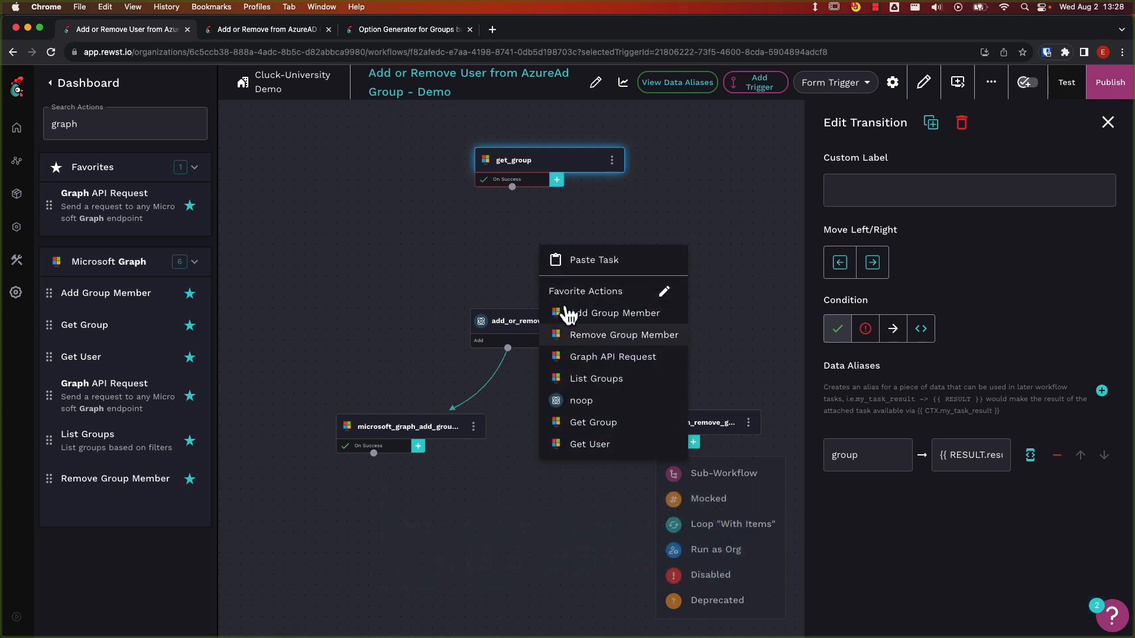
click(604, 402)
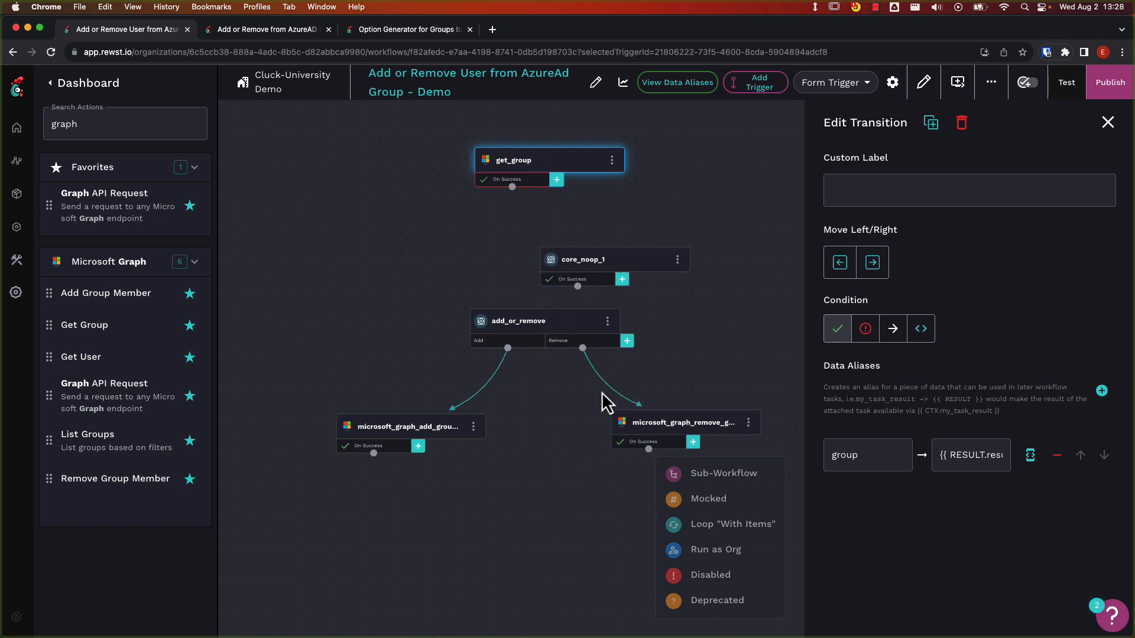
drag(597, 262, 531, 247)
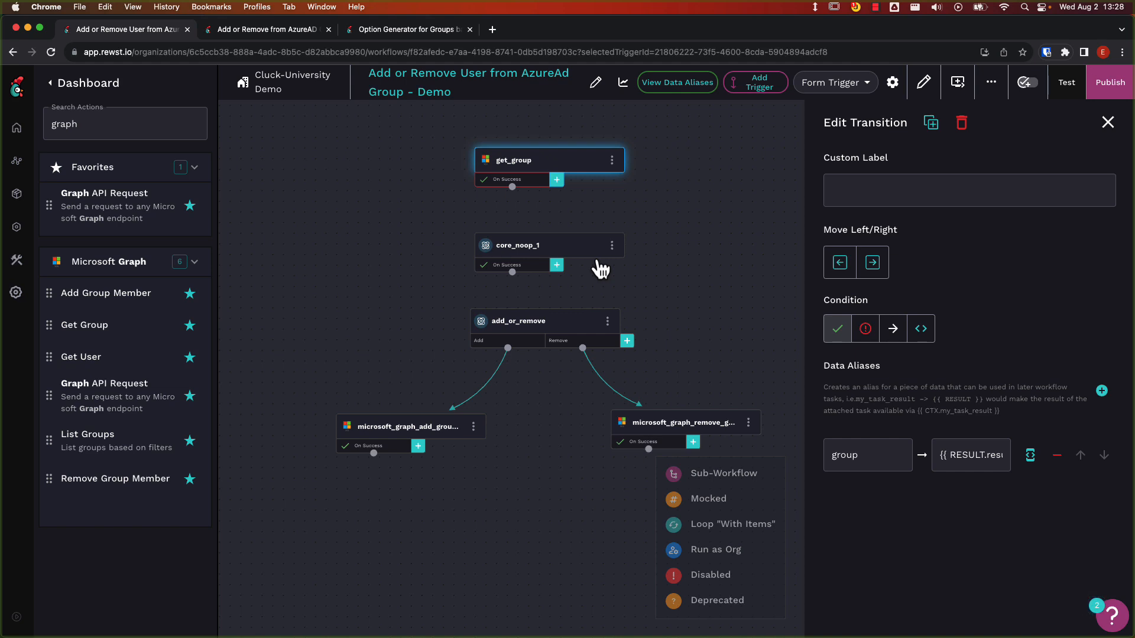
Rename the new noop task check_group_type and move both it and get_group higher above add_or_remove.
click(535, 251)
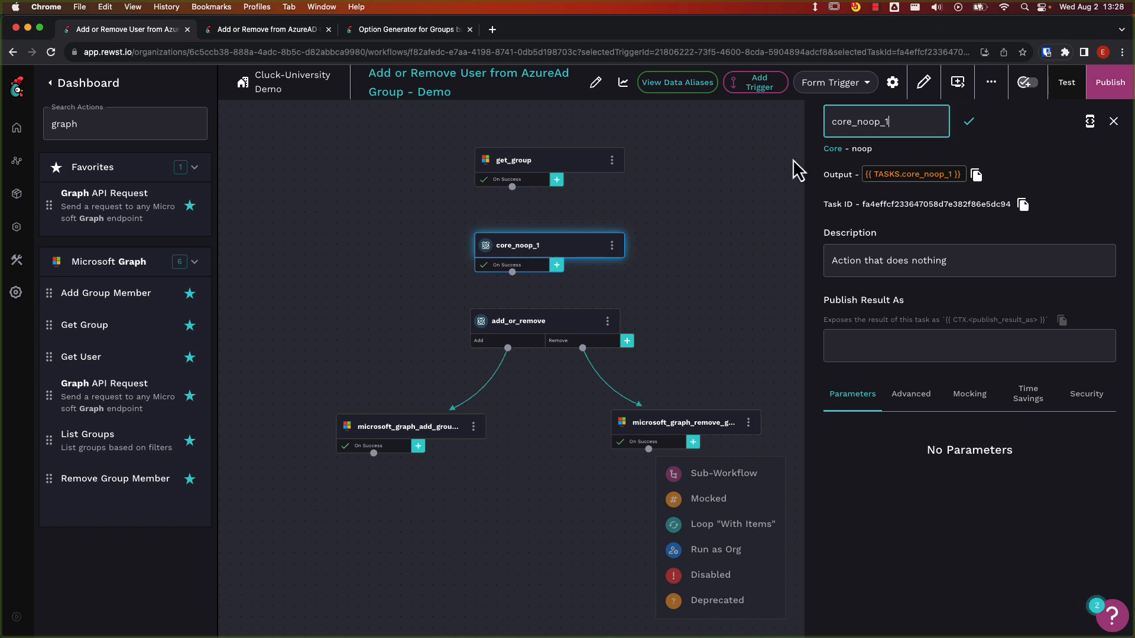
drag(898, 122, 806, 119)
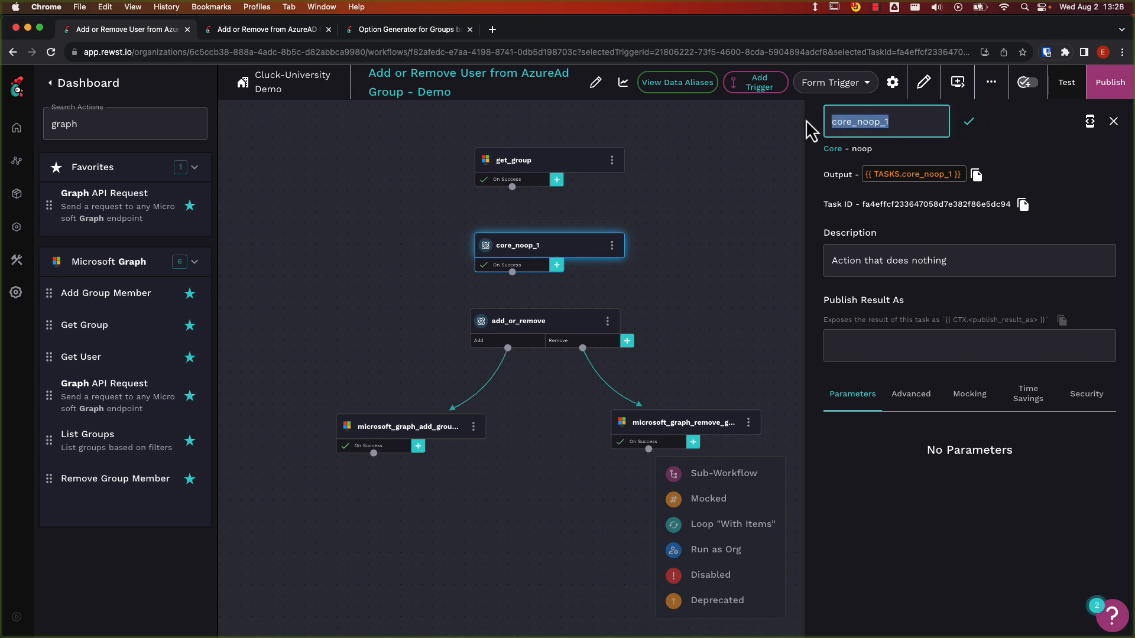
text(check_group)
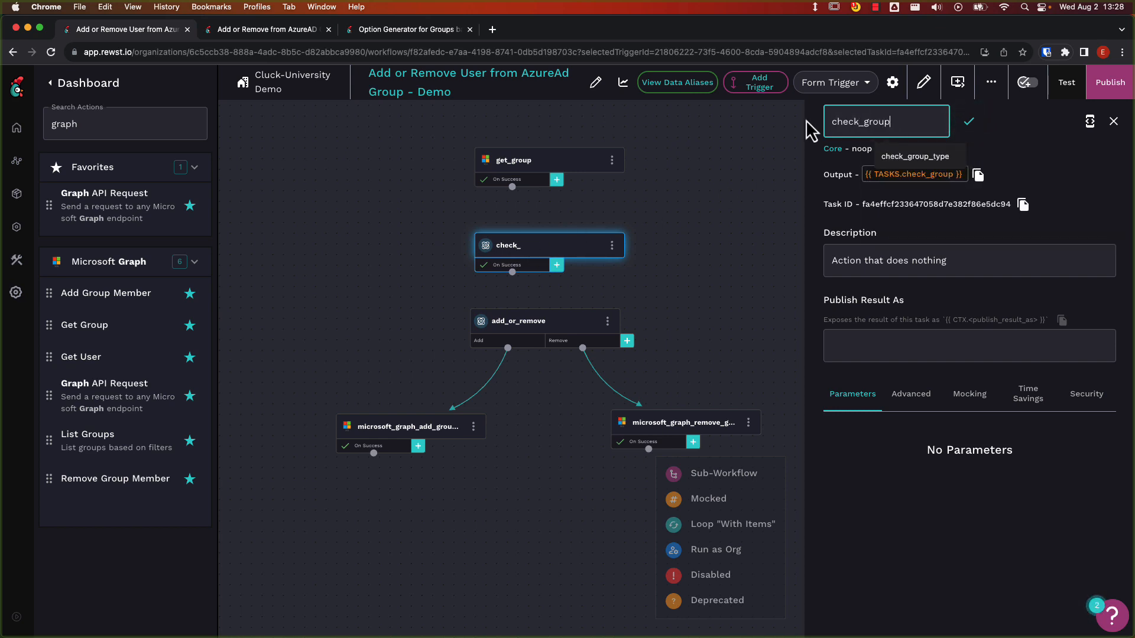
text(_type)
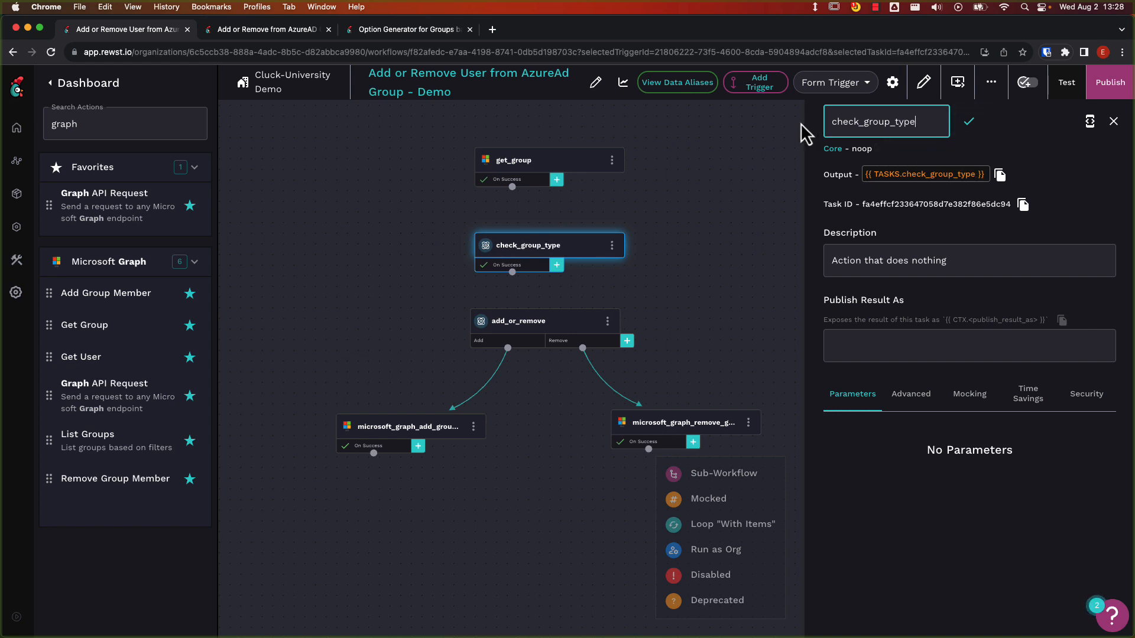
click(725, 171)
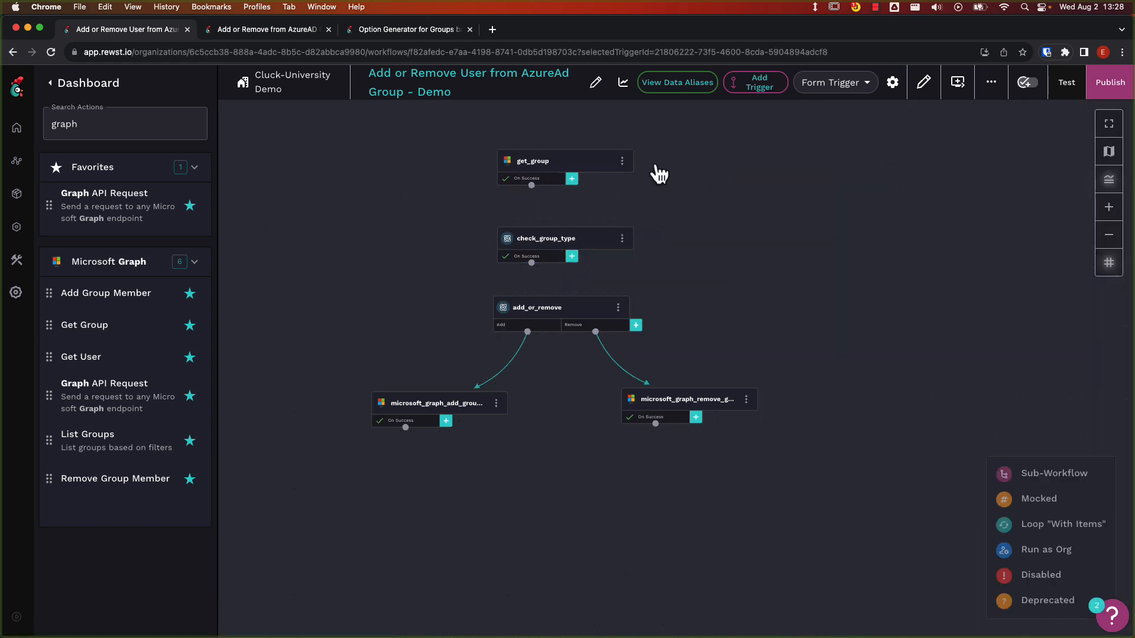
drag(570, 159, 570, 133)
drag(555, 236, 557, 239)
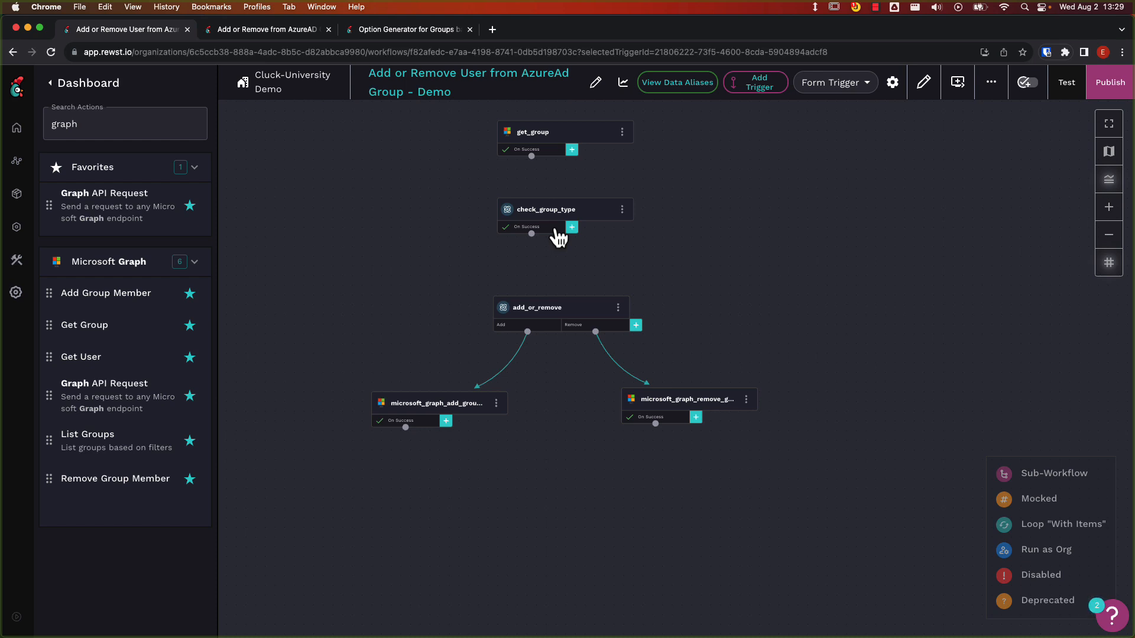
Give check_group_type's On Success transition the custom label Dynamic Group.
click(558, 238)
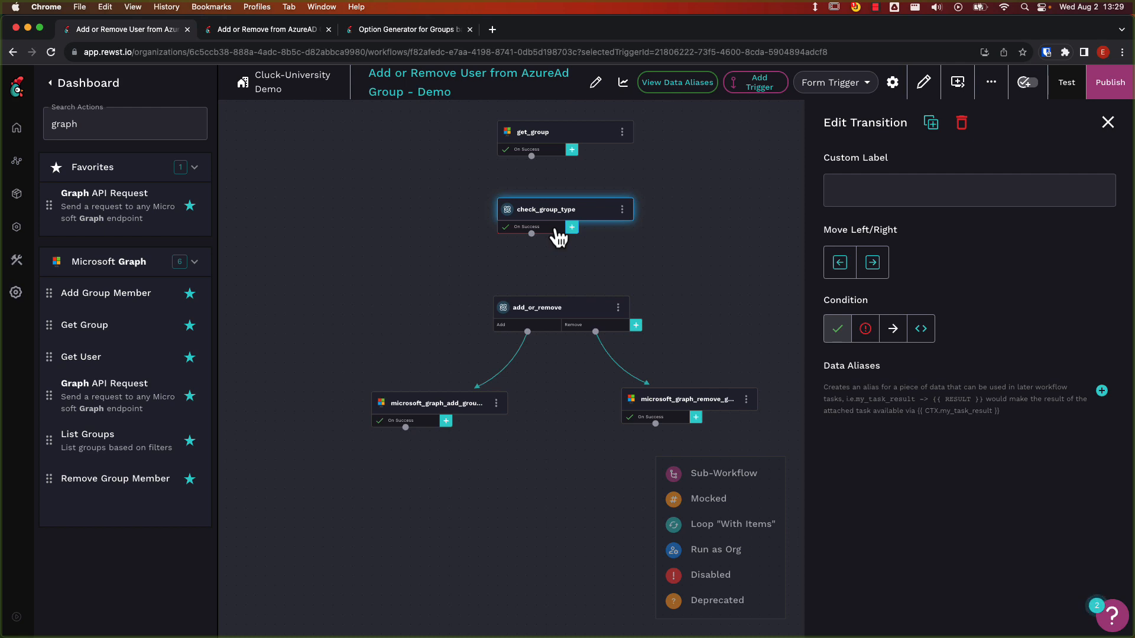
click(969, 190)
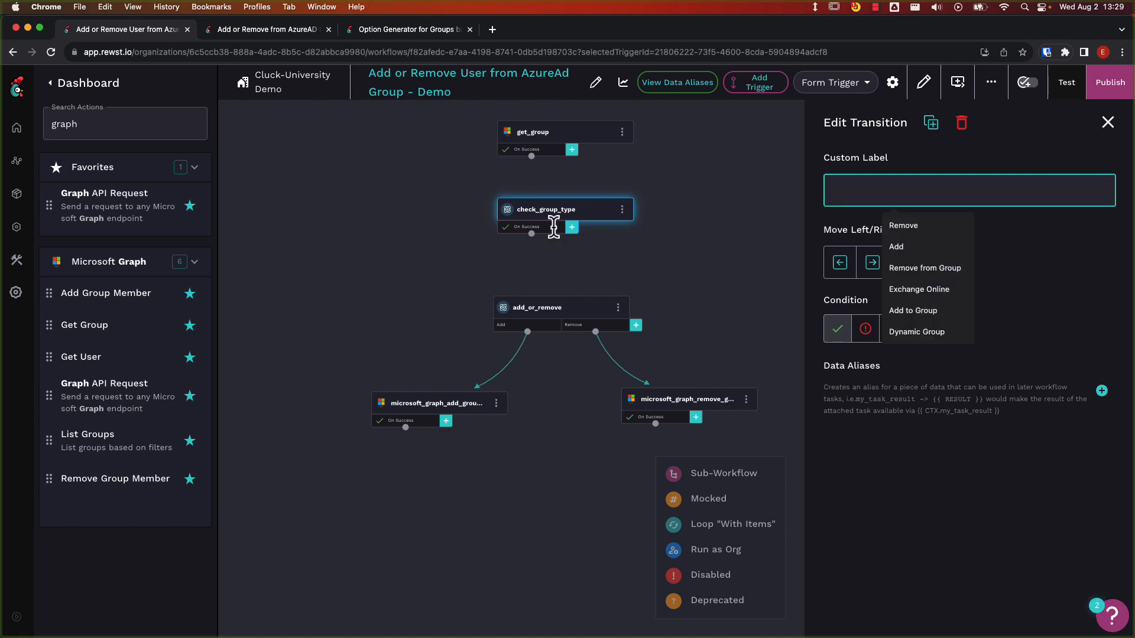
text(Dynamic Group)
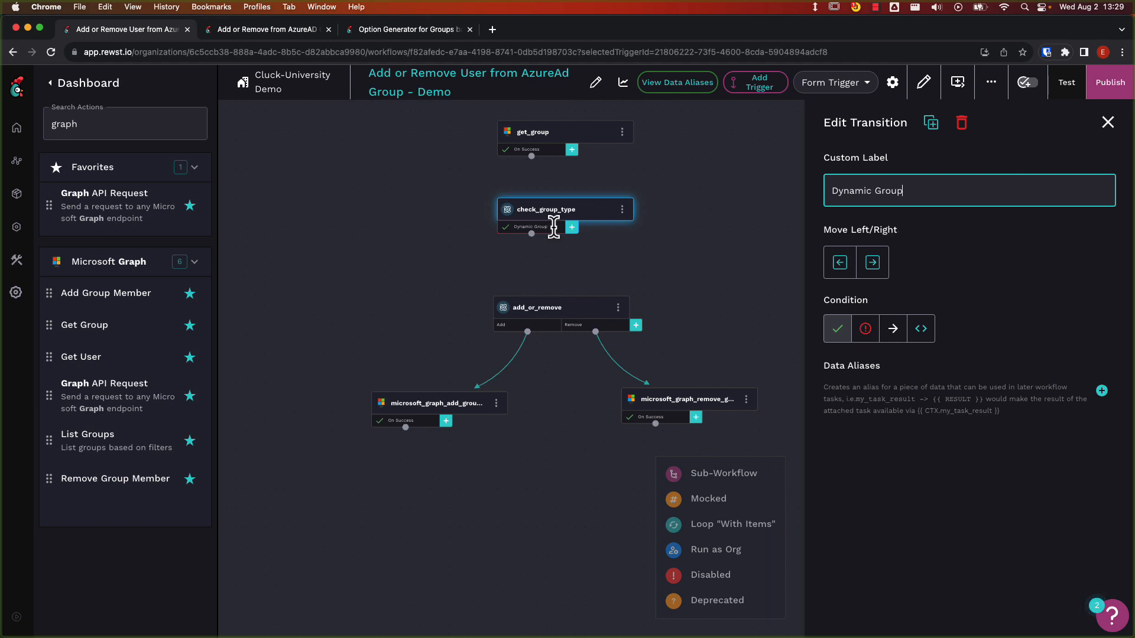
Give the Dynamic Group transition the custom condition {{ "DynamicMembership" in CTX.group.groupTypes }}.
click(921, 329)
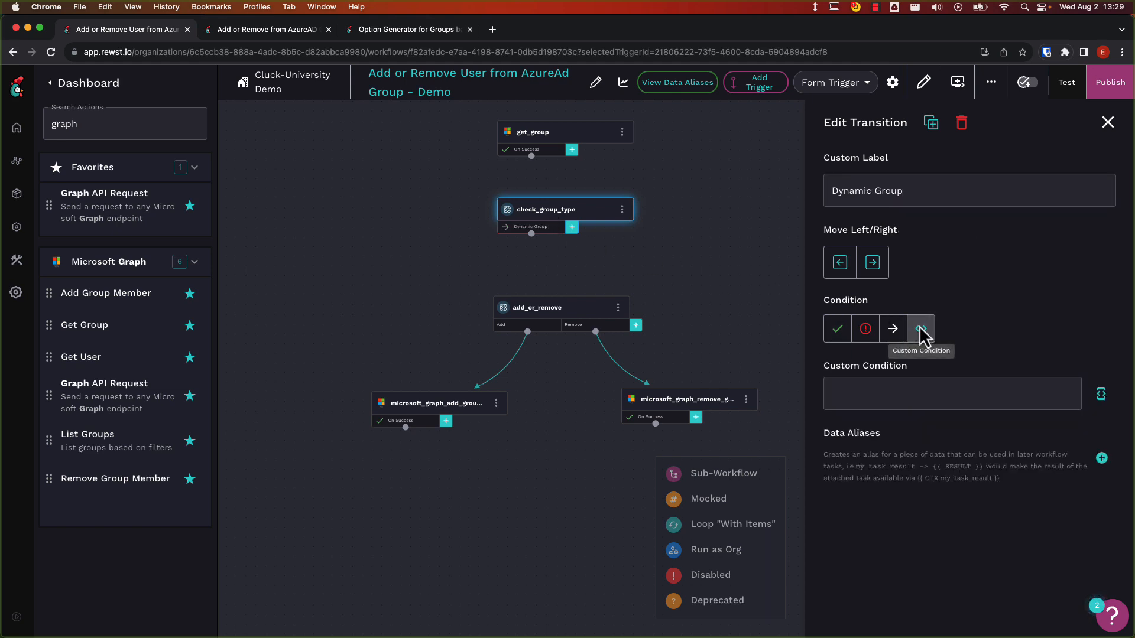
click(1101, 393)
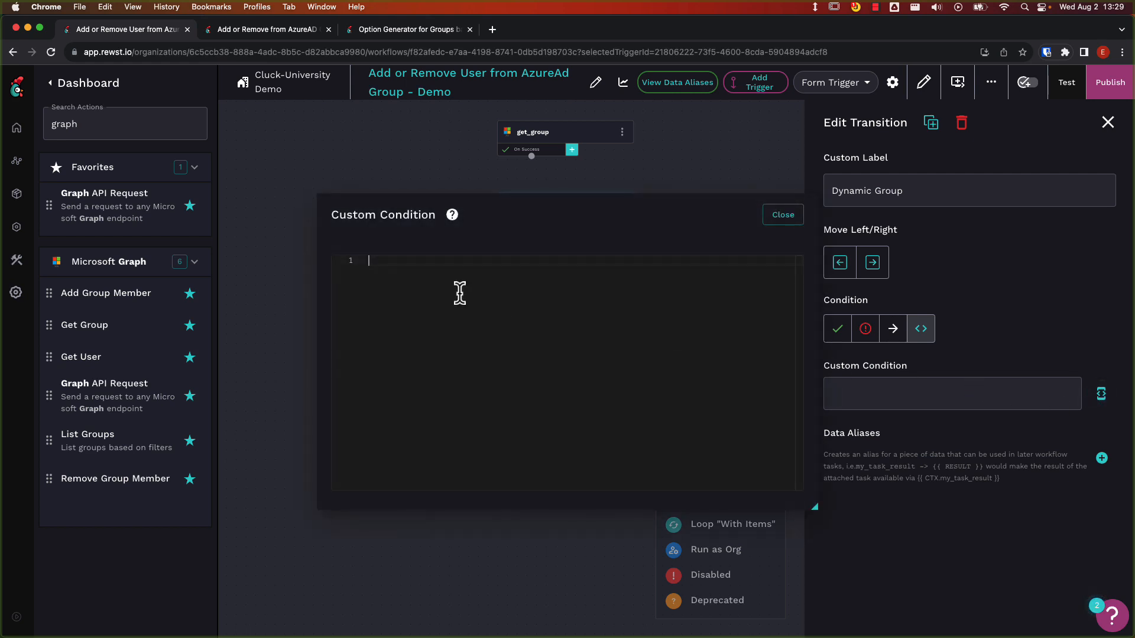
text({{)
text("DynamicMembership)
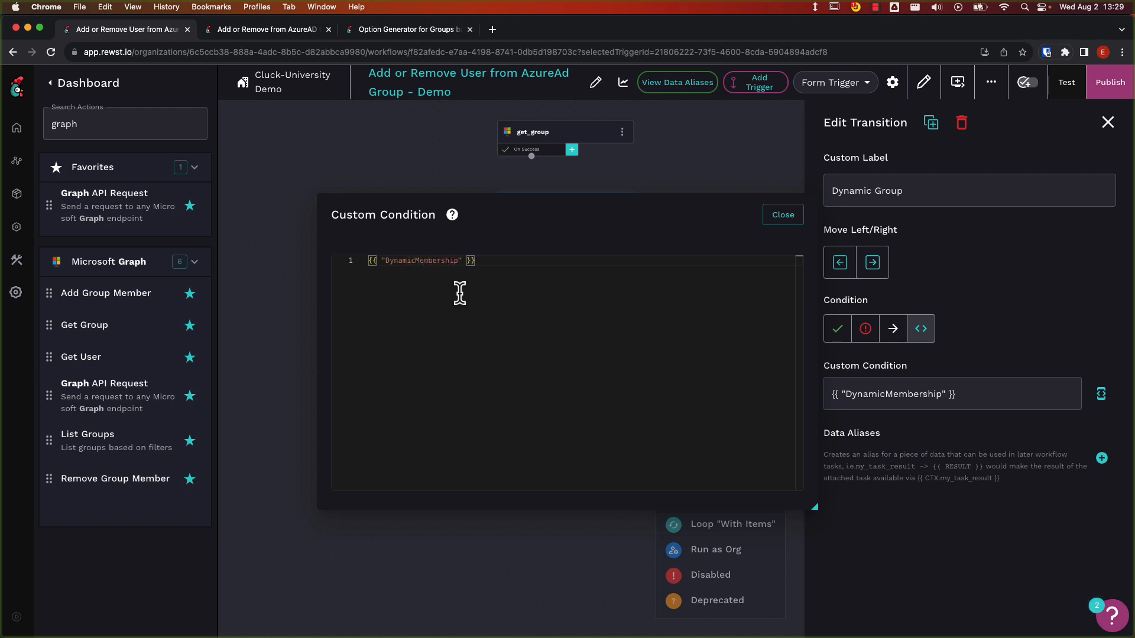
text(" in CTX.group)
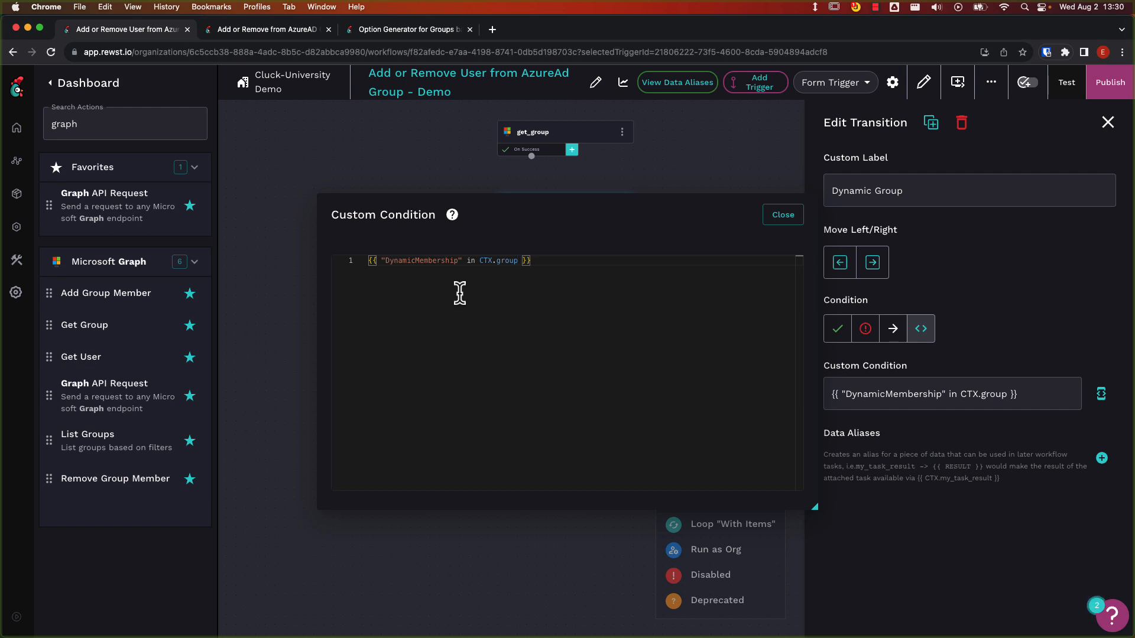
text(.groupTypes)
click(781, 219)
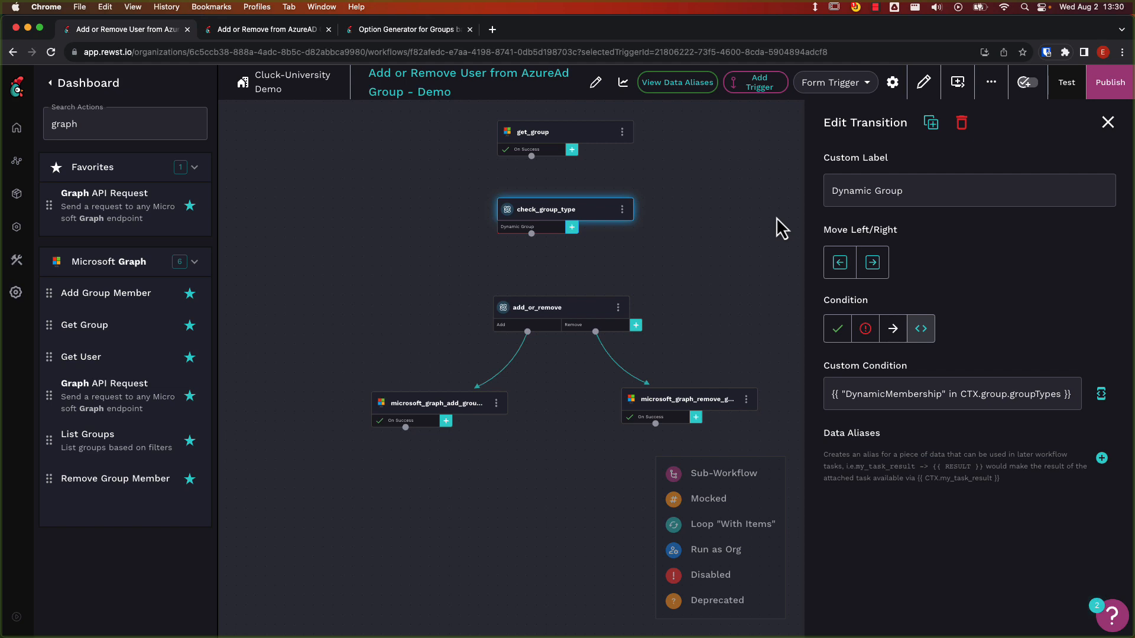
Add a second transition to check_group_type and give it the custom label Graph.
click(573, 229)
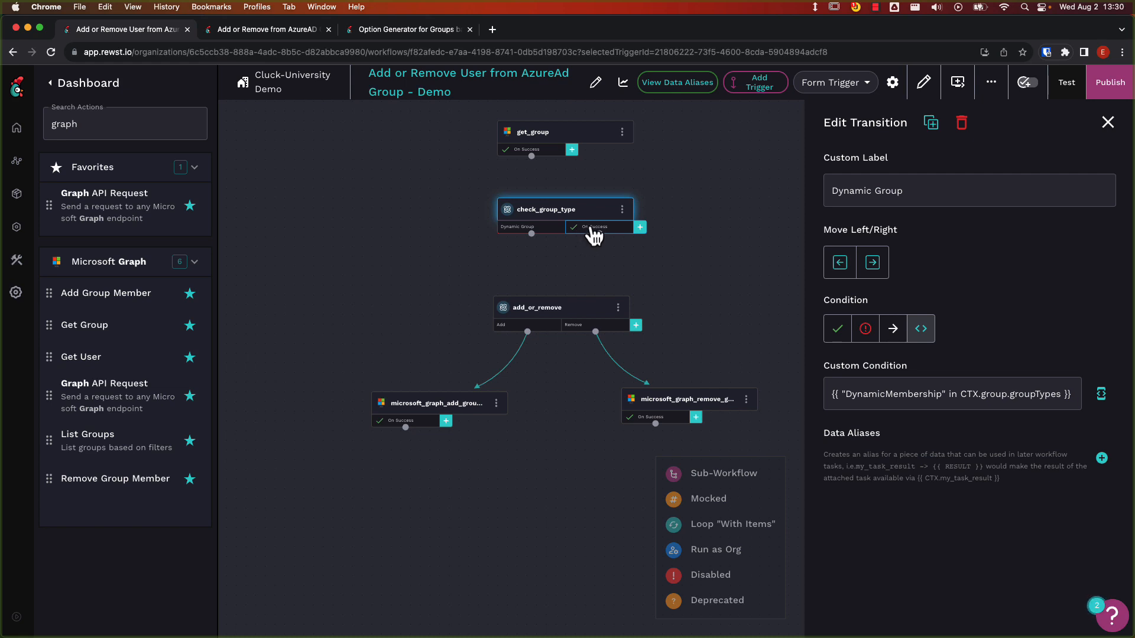
click(594, 236)
click(847, 190)
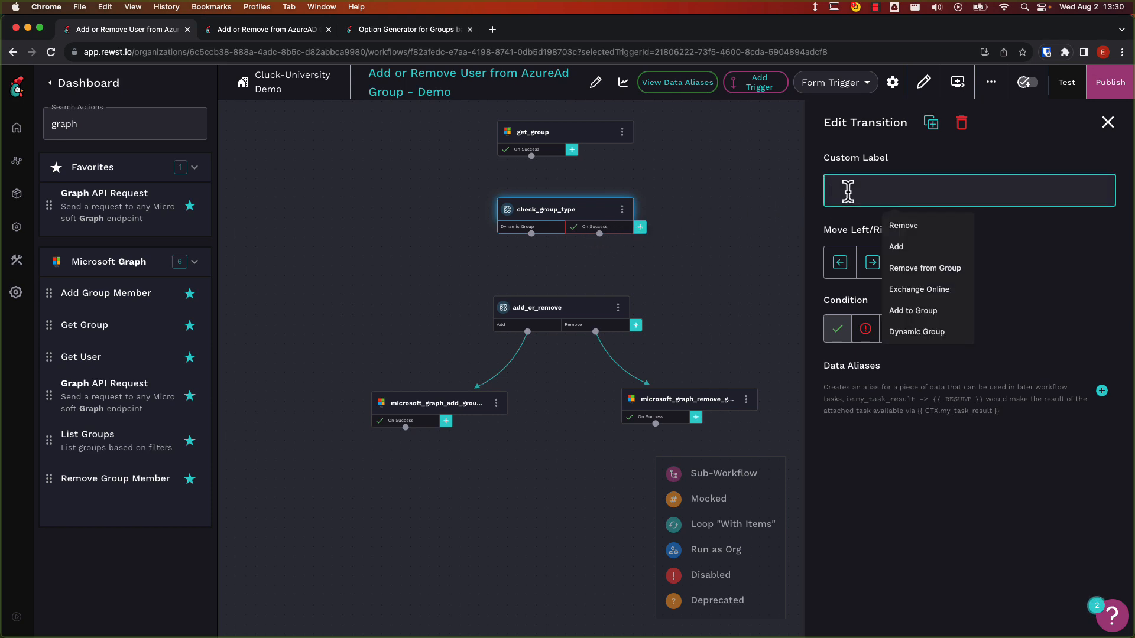
text(Graph)
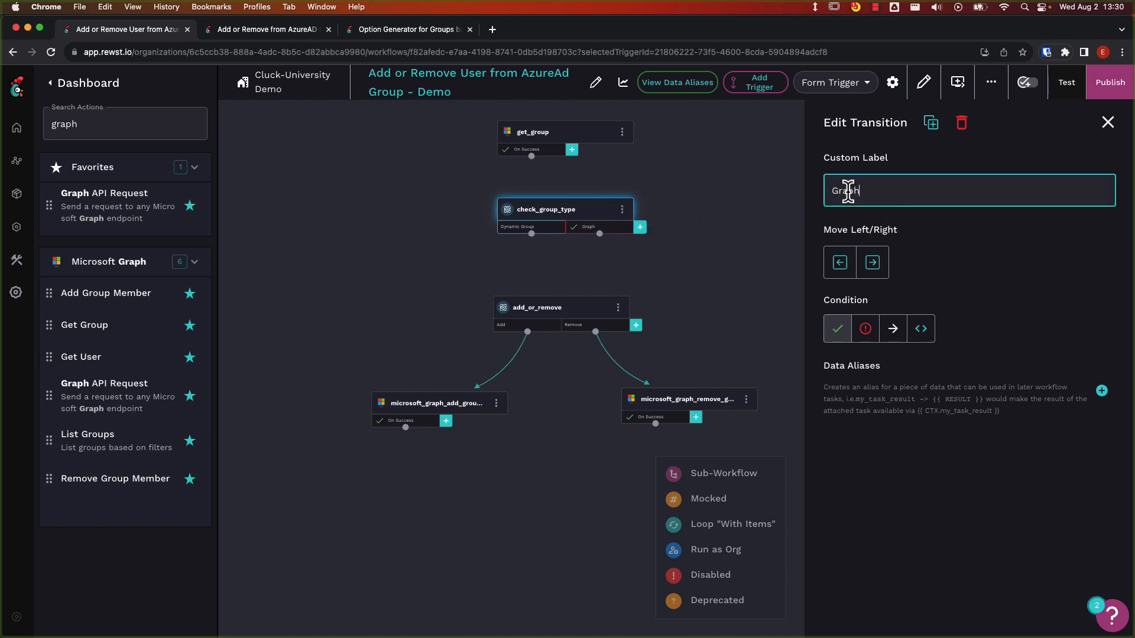
Give the Graph transition the custom condition {{ "Unified" in CTX.group.groupTypes or not CTX.group.mailEnabled }}.
click(930, 332)
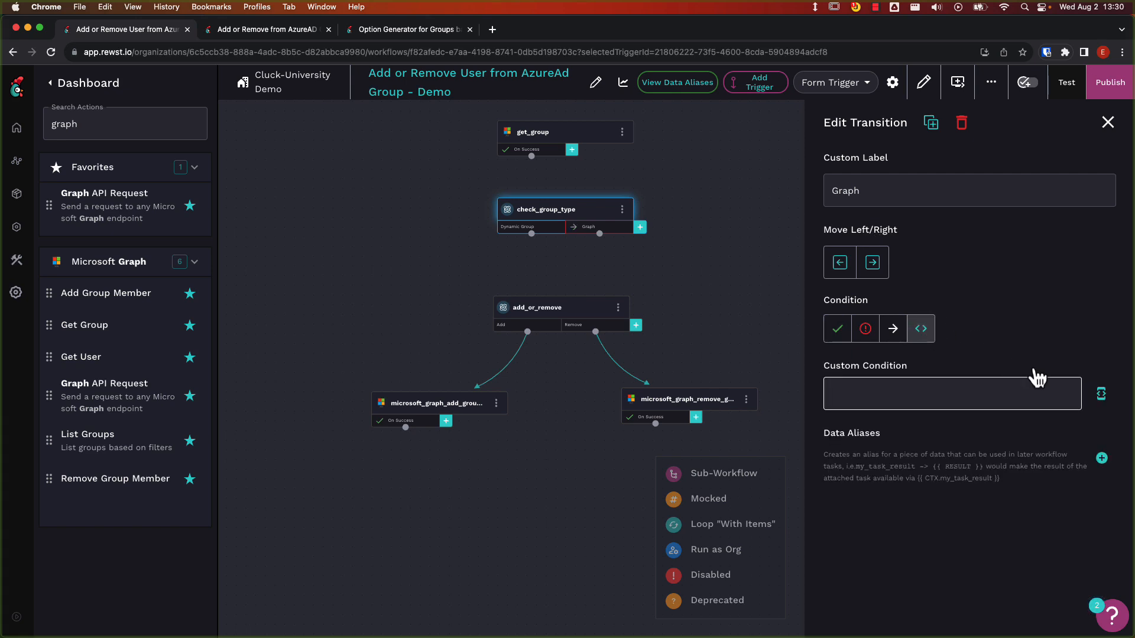
click(1101, 394)
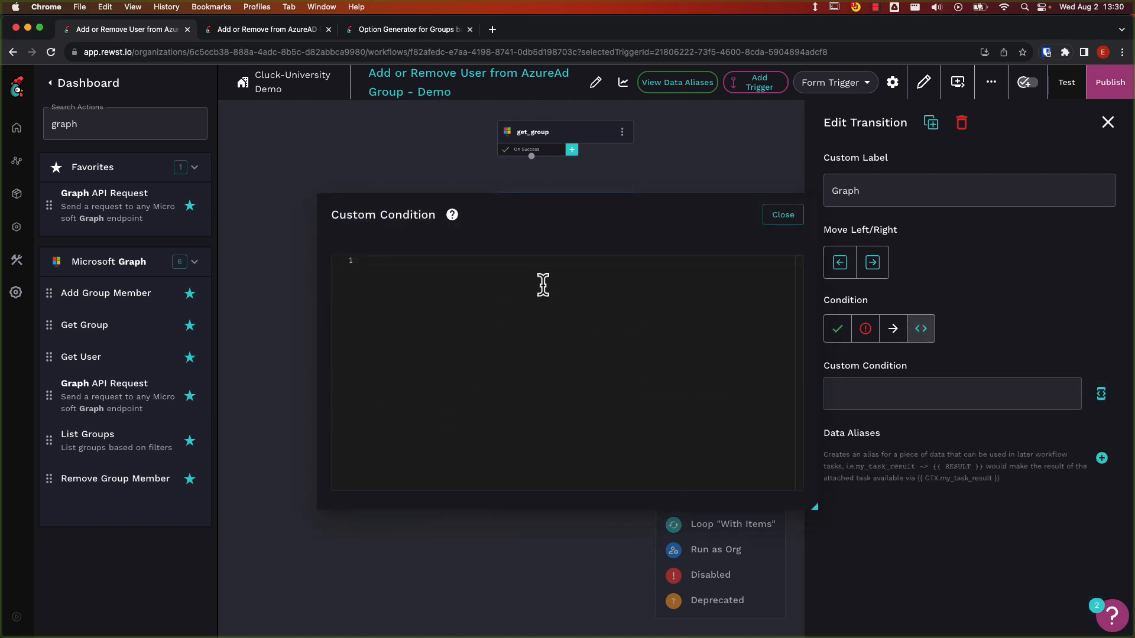
text({{)
text("Unified" )
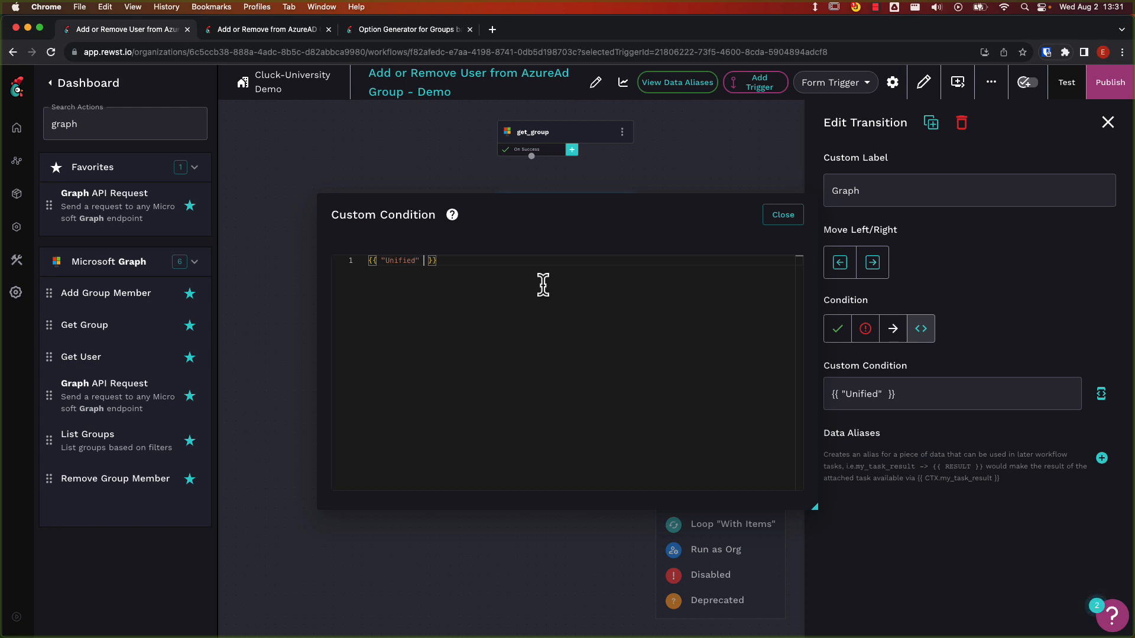
text(in CTX.)
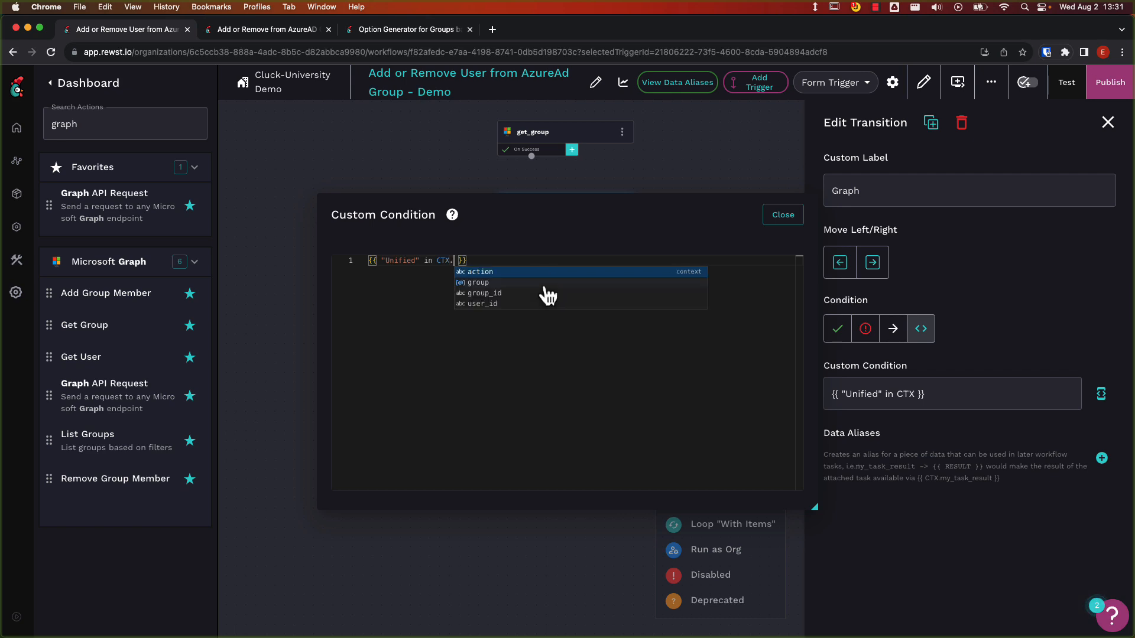
click(542, 282)
text(.groupT)
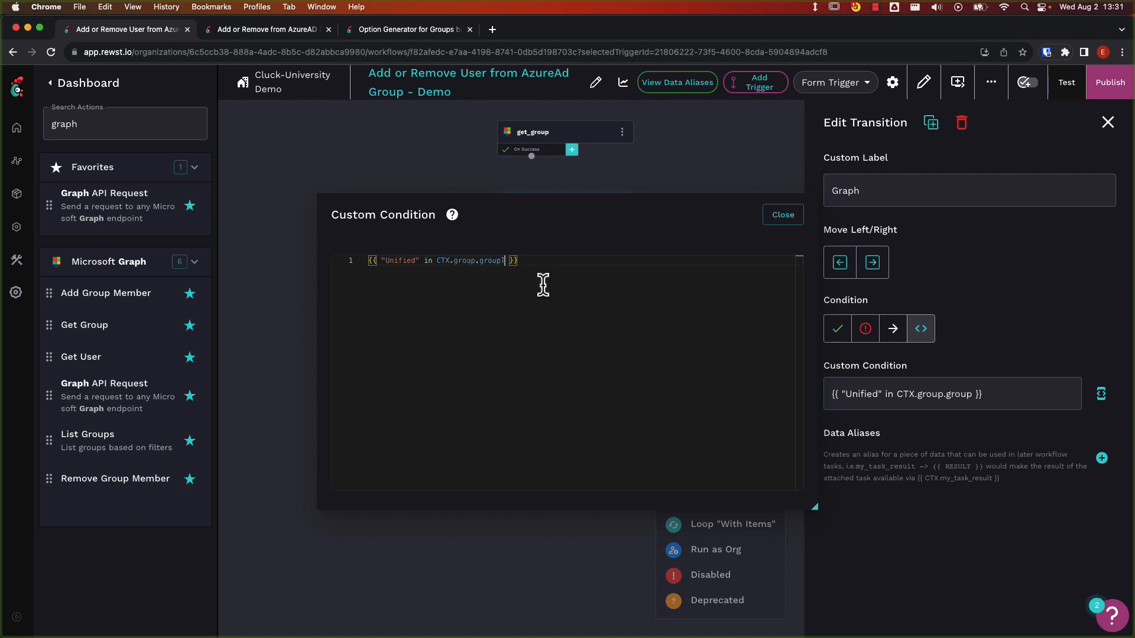
text(ypes)
text(or not)
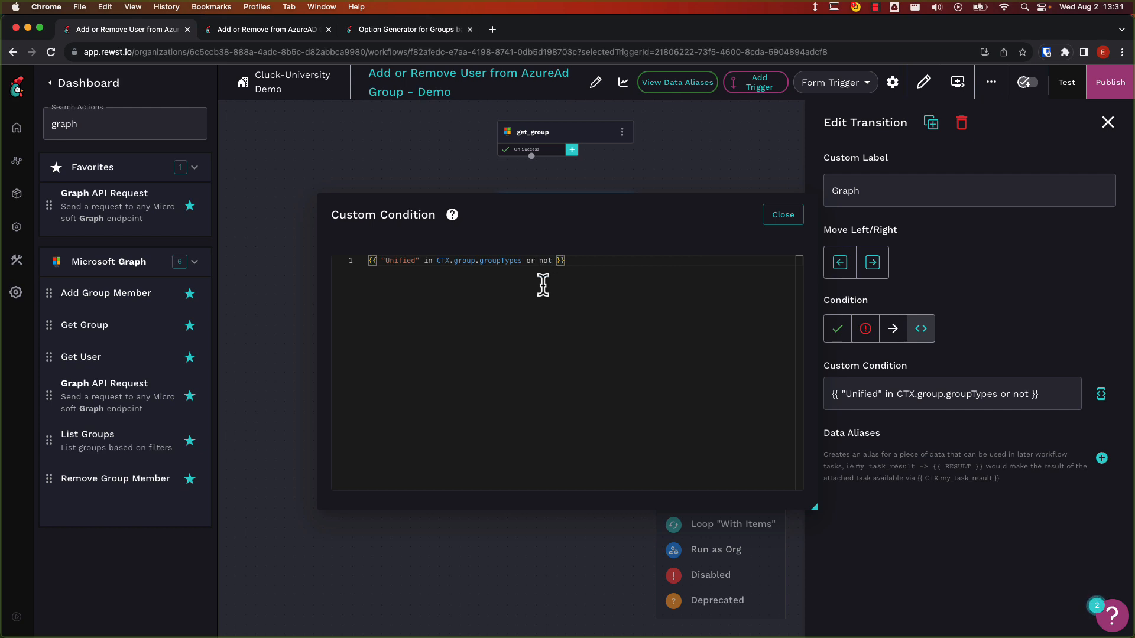
text( CTX )
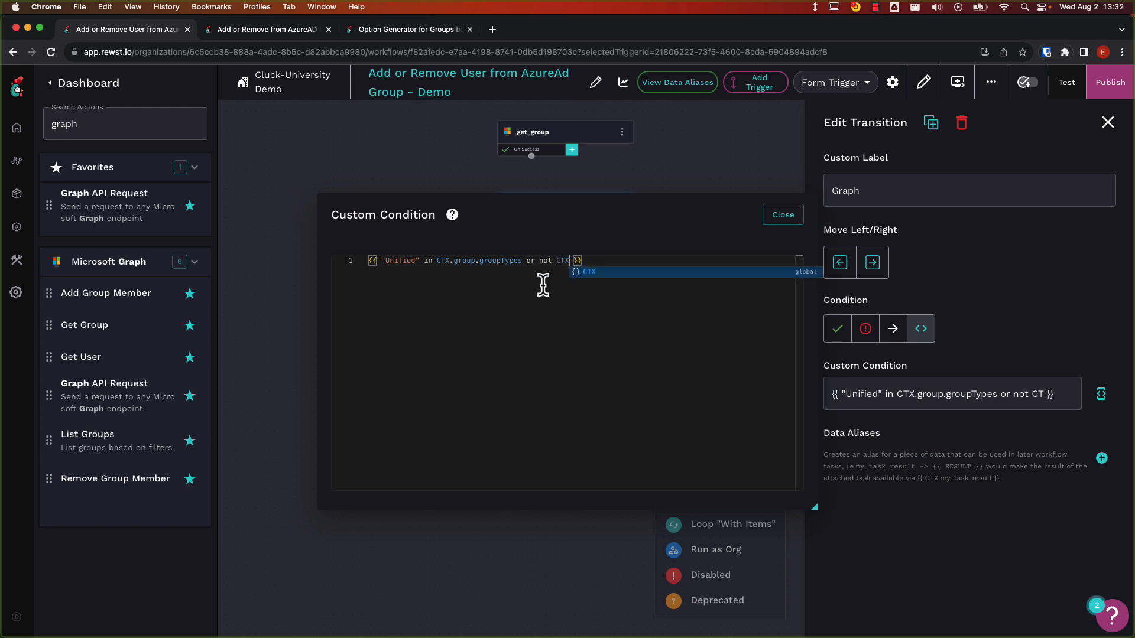
text(.group.)
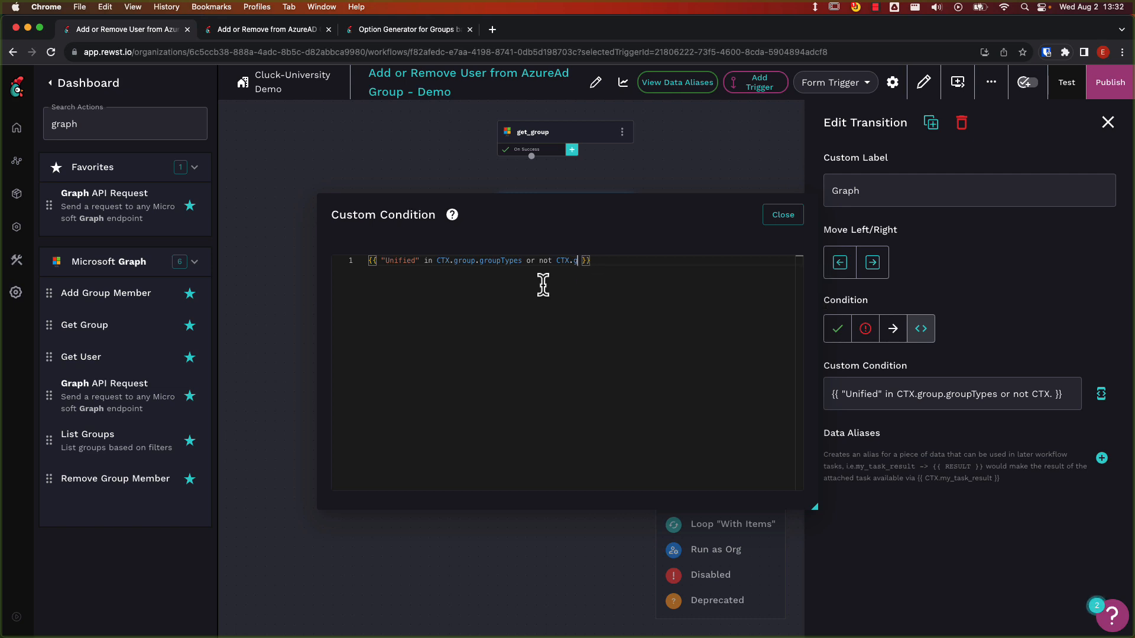
text(mailEnabled)
click(776, 217)
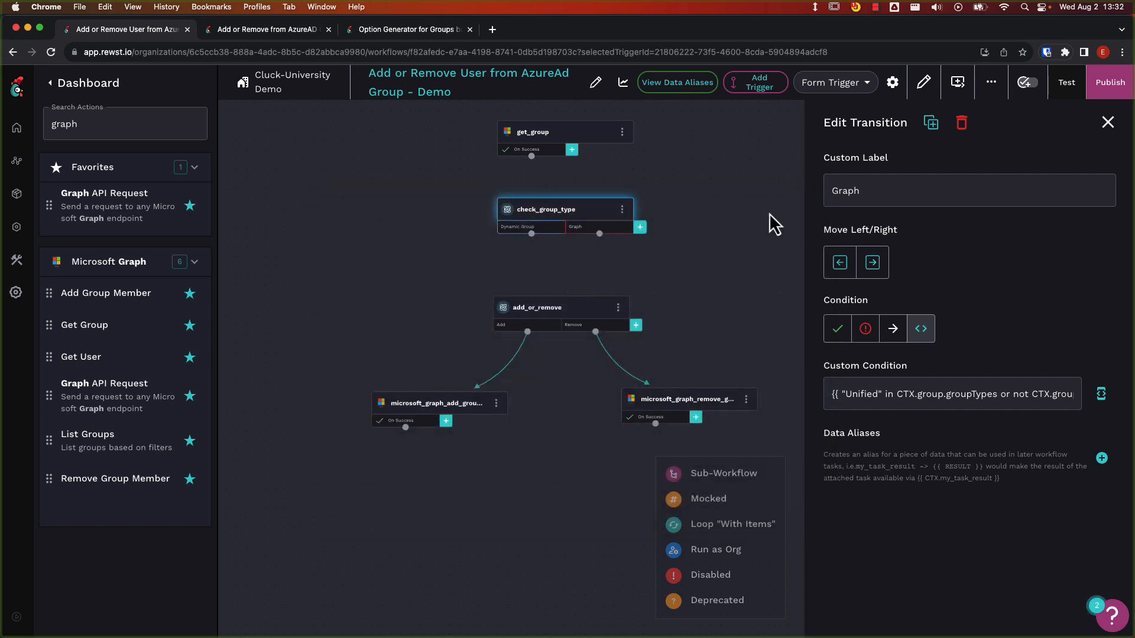
Add a third transition to check_group_type and give it the custom label EXO.
click(641, 227)
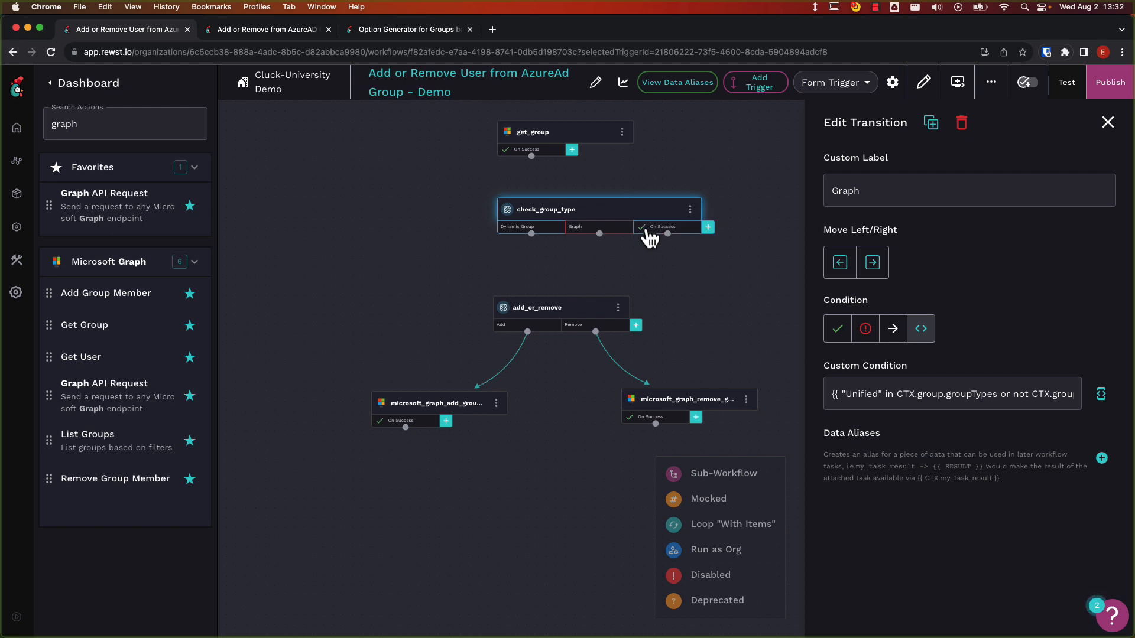
click(650, 234)
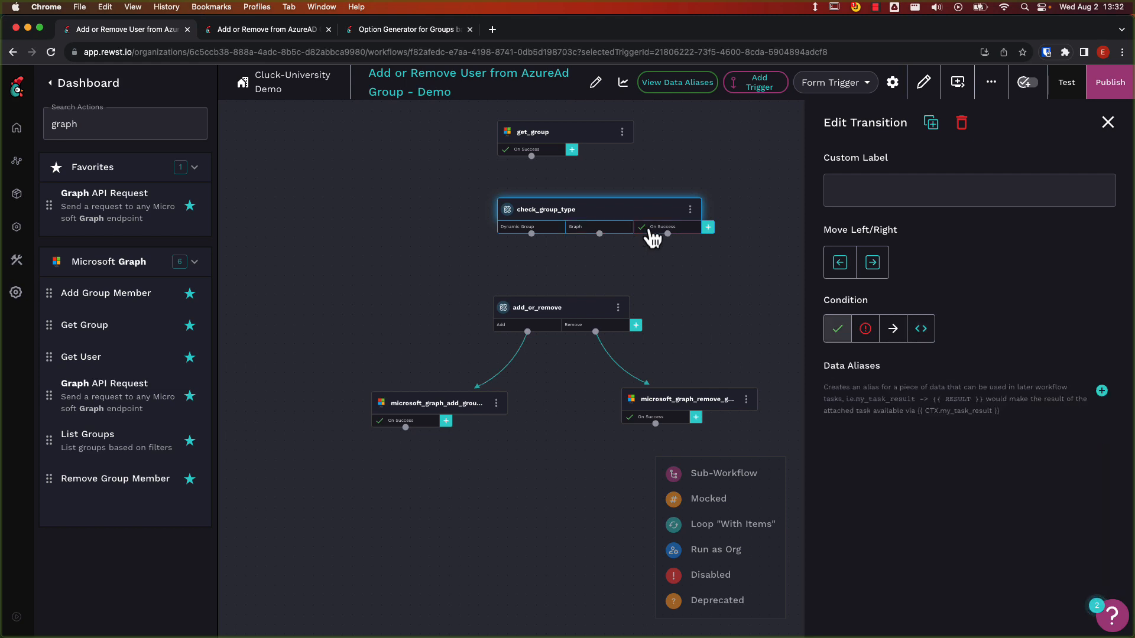
click(859, 189)
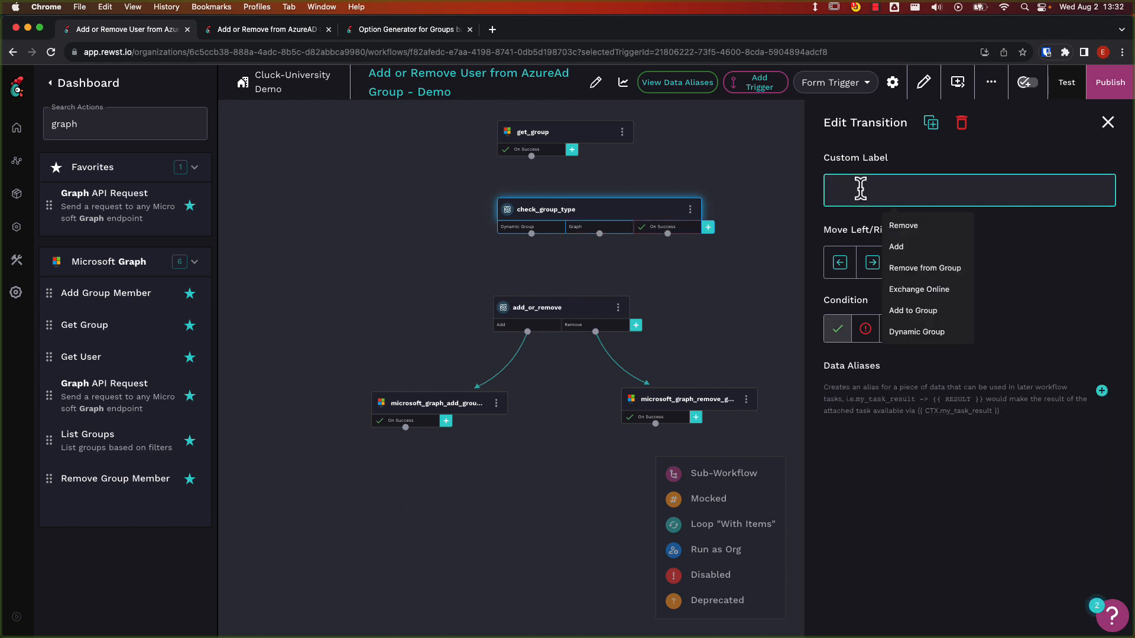
text(Exc)
key(BackSpace)
key(BackSpace)
text(XO)
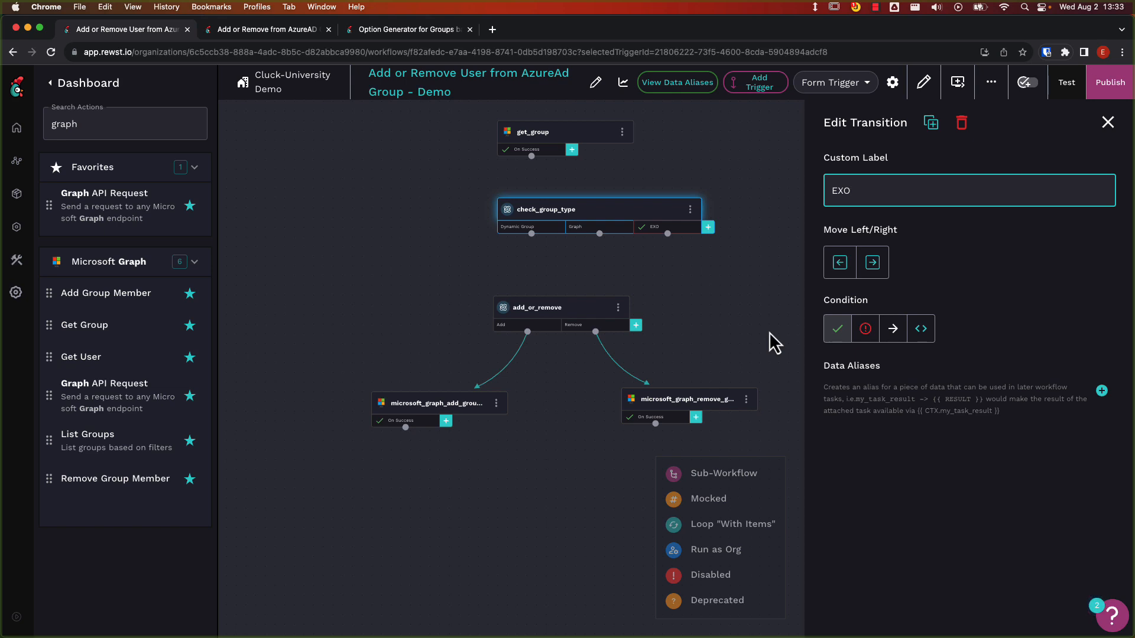
Connect get_group's On Success transition to check_group_type, and the Graph transition to add_or_remove.
drag(531, 156, 553, 205)
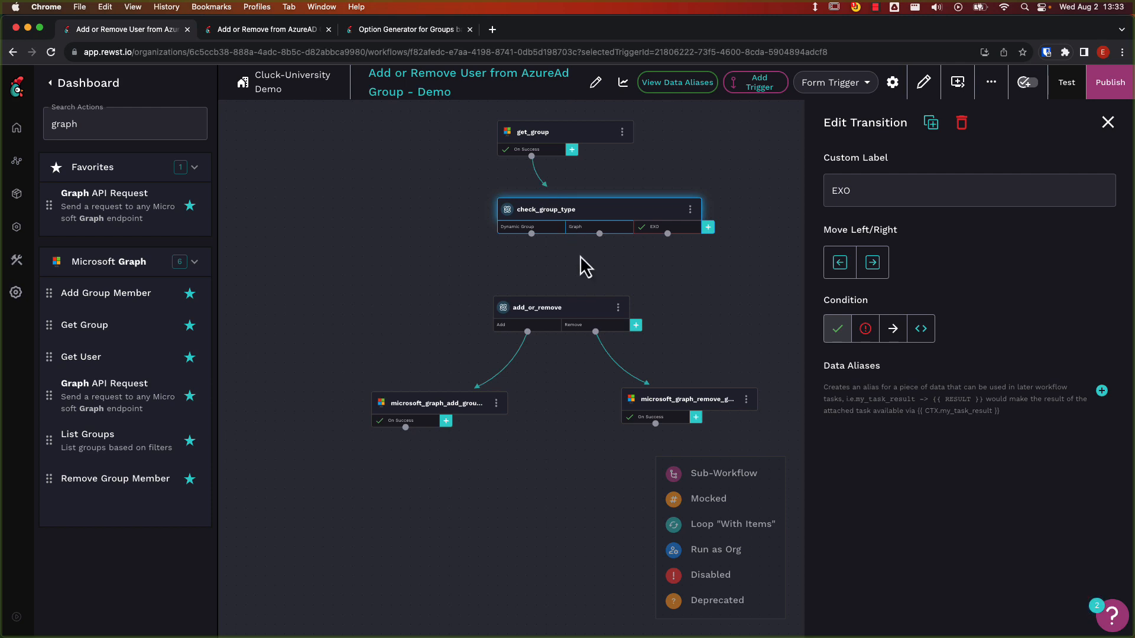
drag(572, 282, 555, 309)
drag(736, 294, 551, 296)
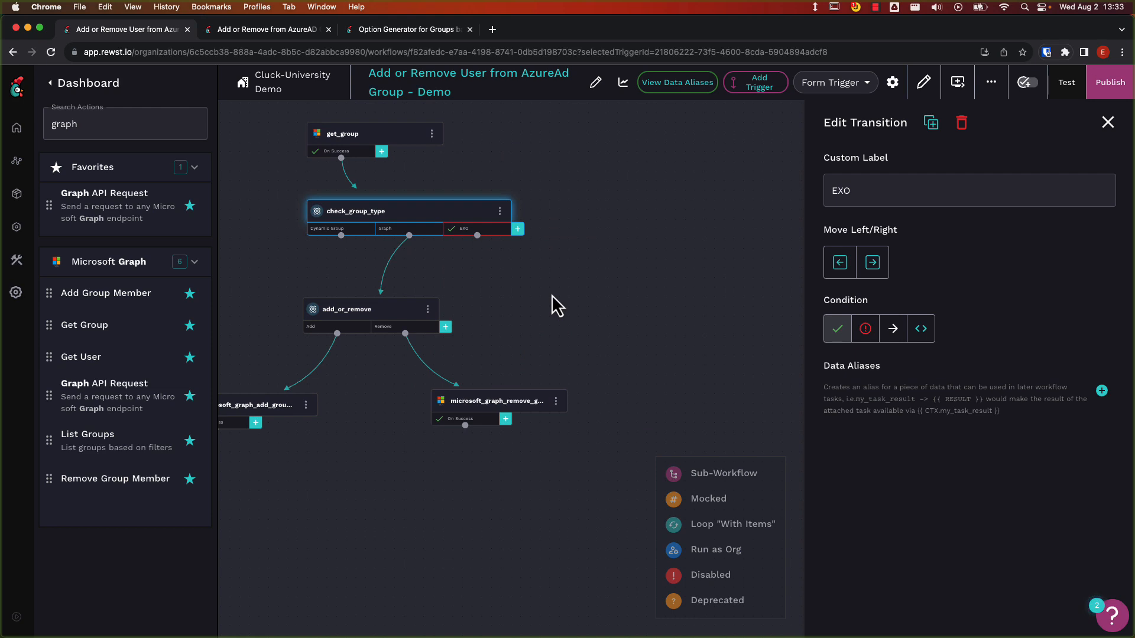
Set check_group_type's transition mode to Follow First.
click(466, 224)
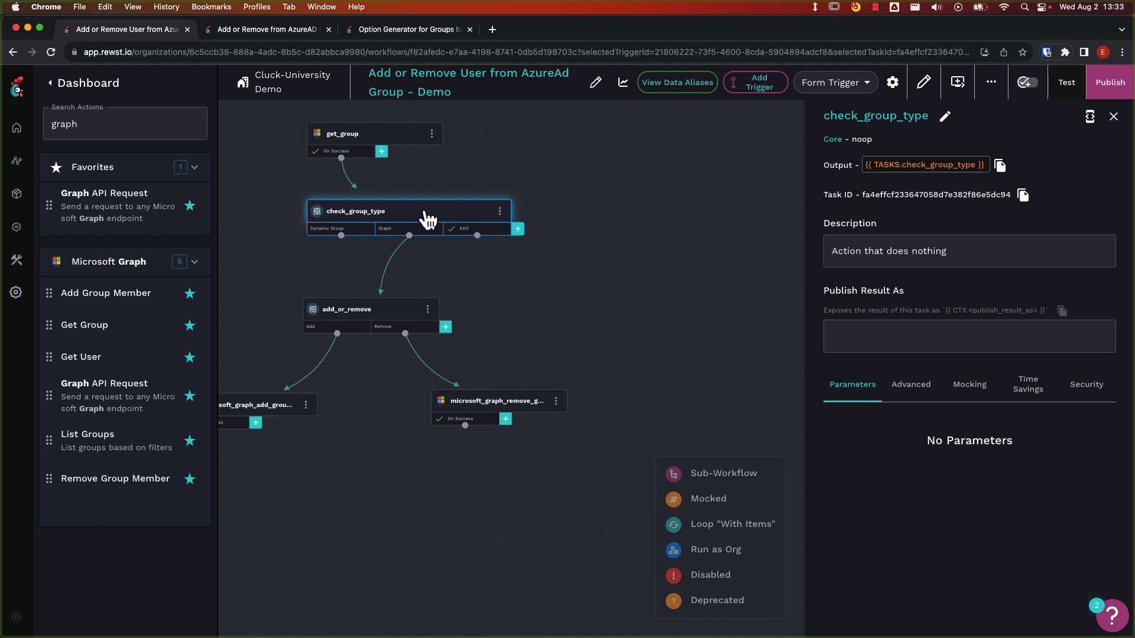
click(932, 392)
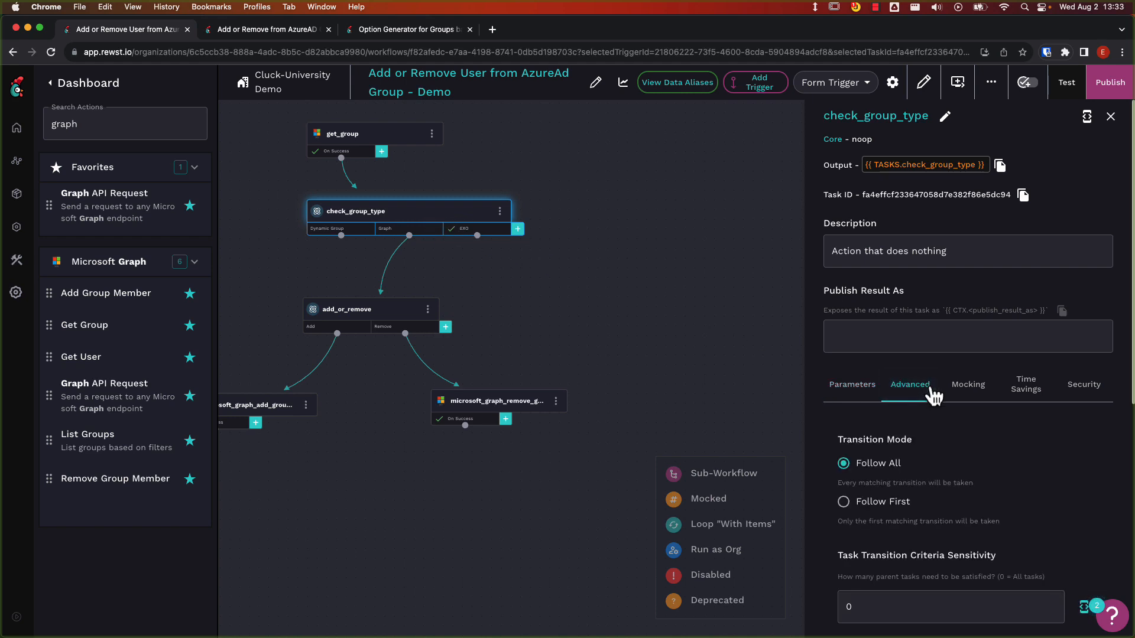
click(844, 503)
Duplicate the add_or_remove task and place the copy well to the right of the original at the same height.
click(428, 308)
click(461, 324)
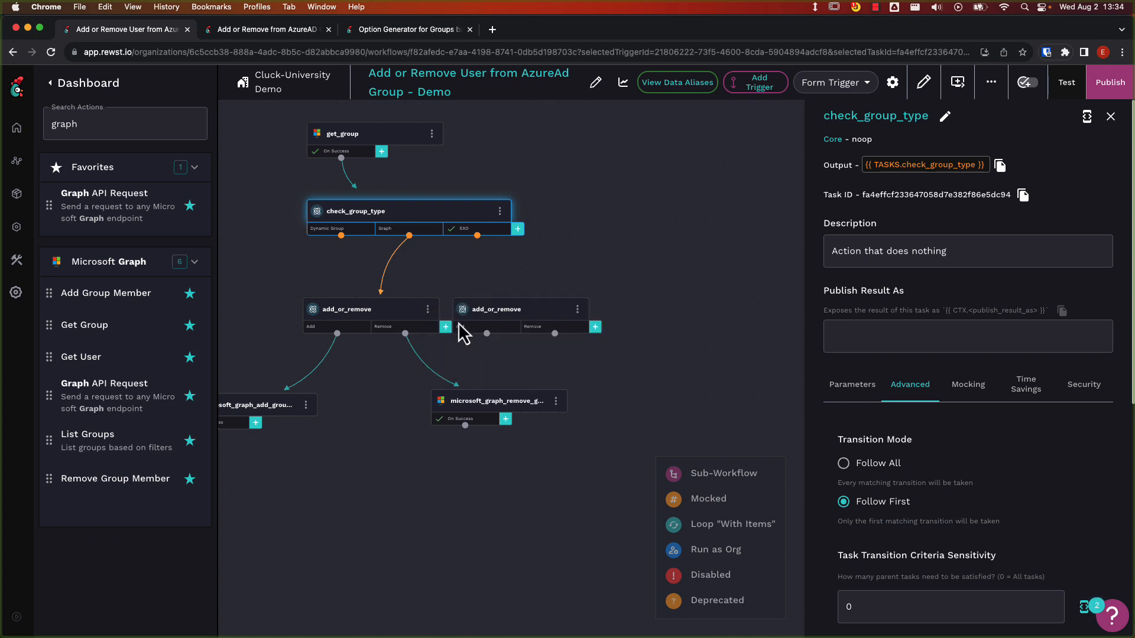
drag(486, 322, 641, 320)
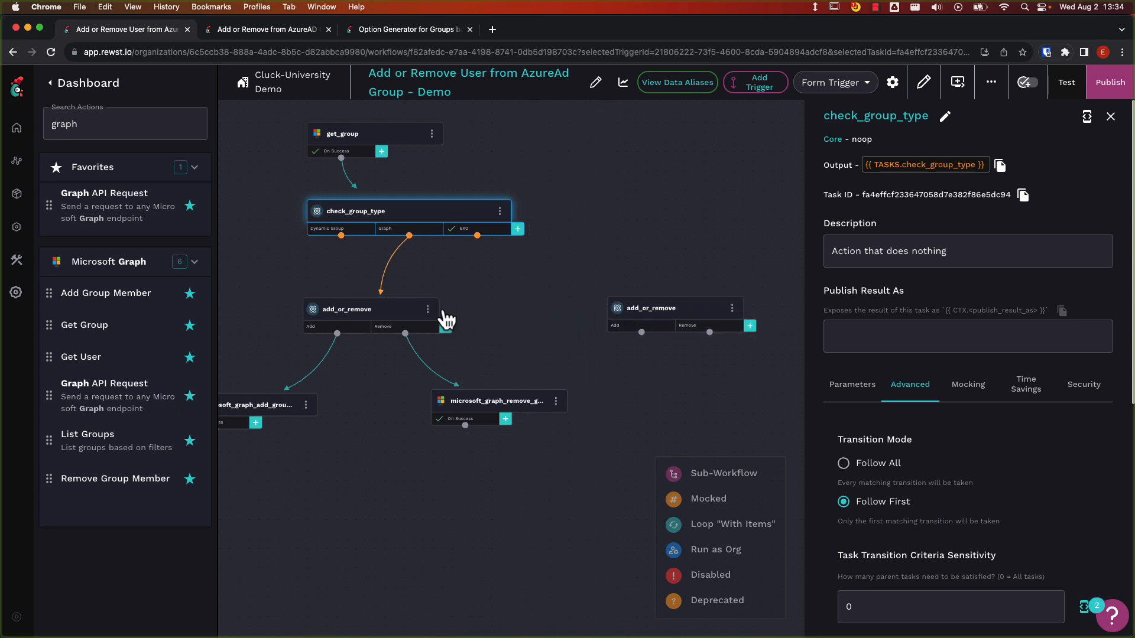
Rename the original add_or_remove task, which the Graph transition leads to, as add_or_remove_graph.
click(417, 314)
click(928, 117)
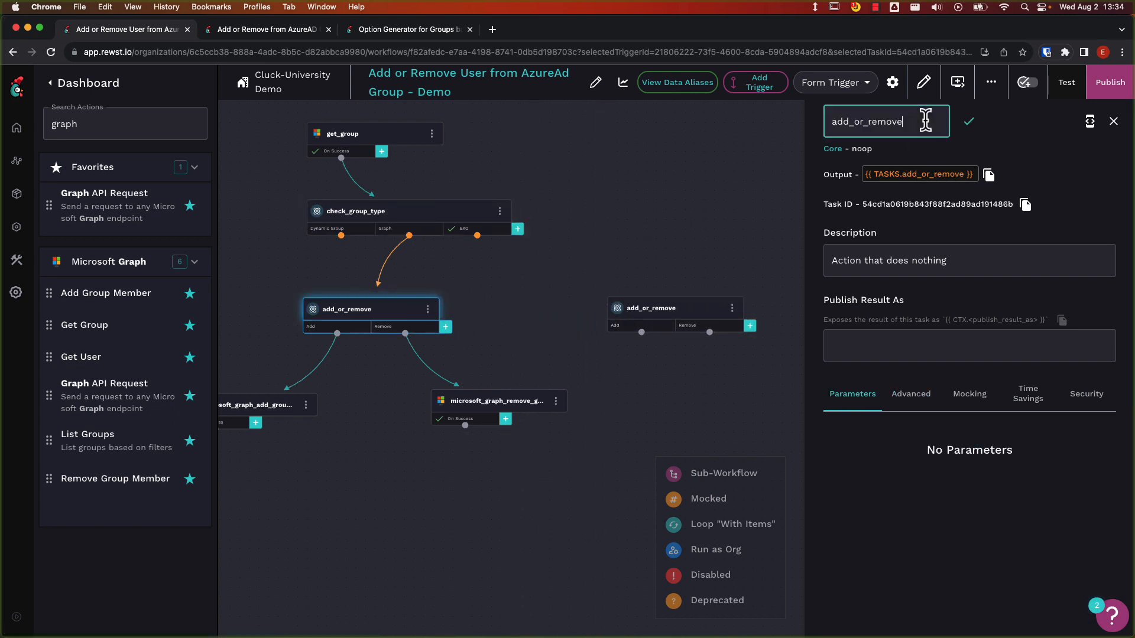
text(_graph)
Rename the duplicated task add_or_remove_exo and connect check_group_type's EXO transition to it.
click(686, 313)
click(926, 117)
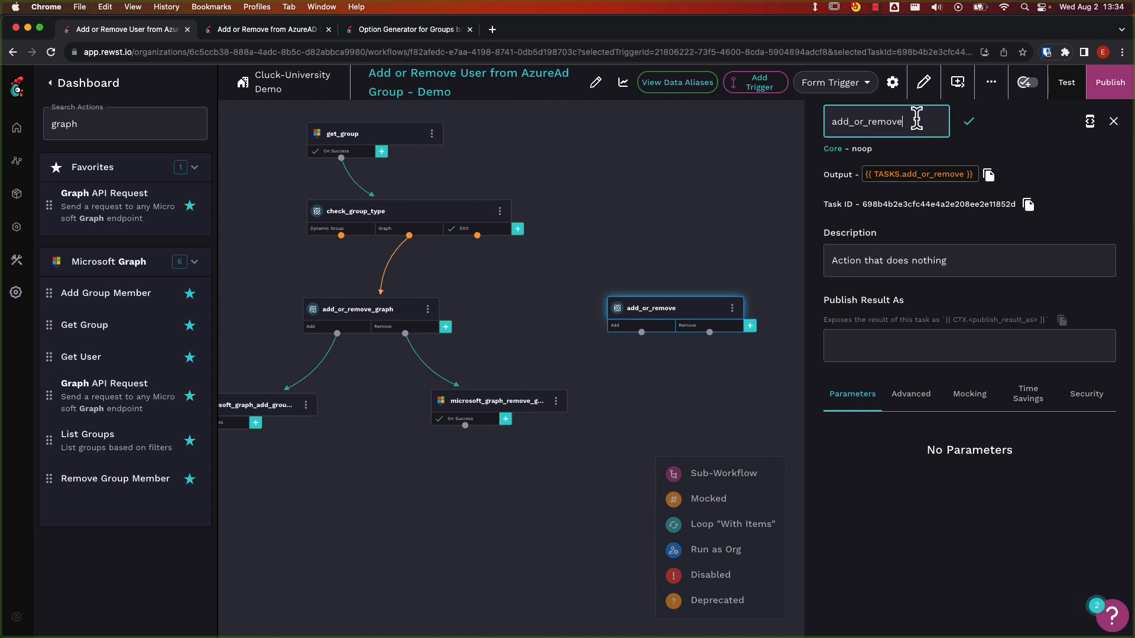
text(_exo)
click(591, 253)
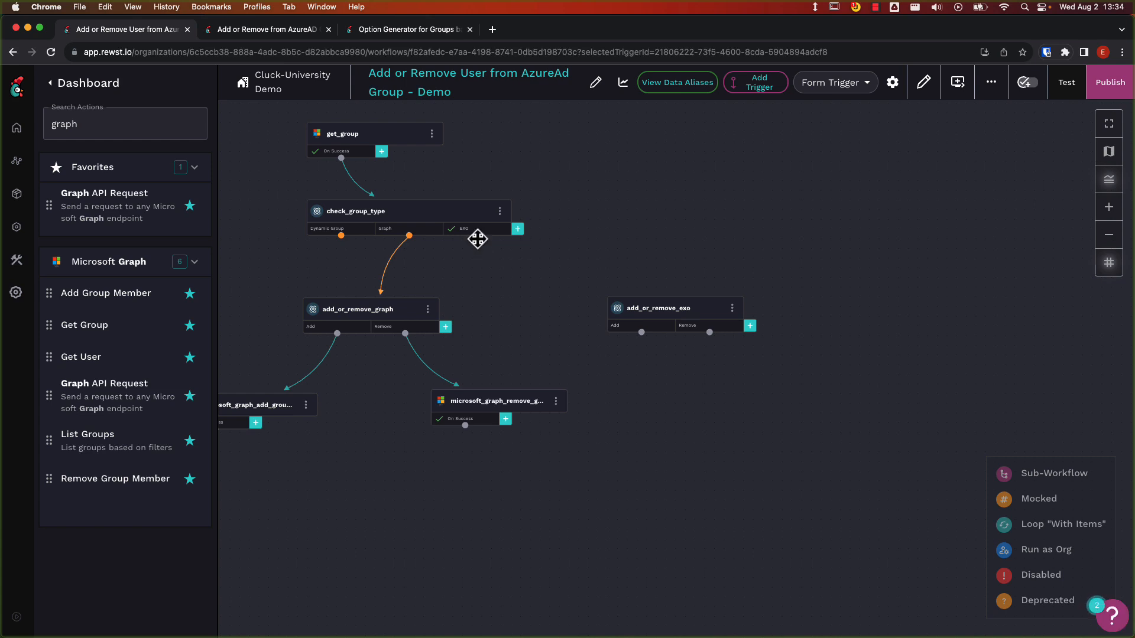
drag(477, 239, 611, 317)
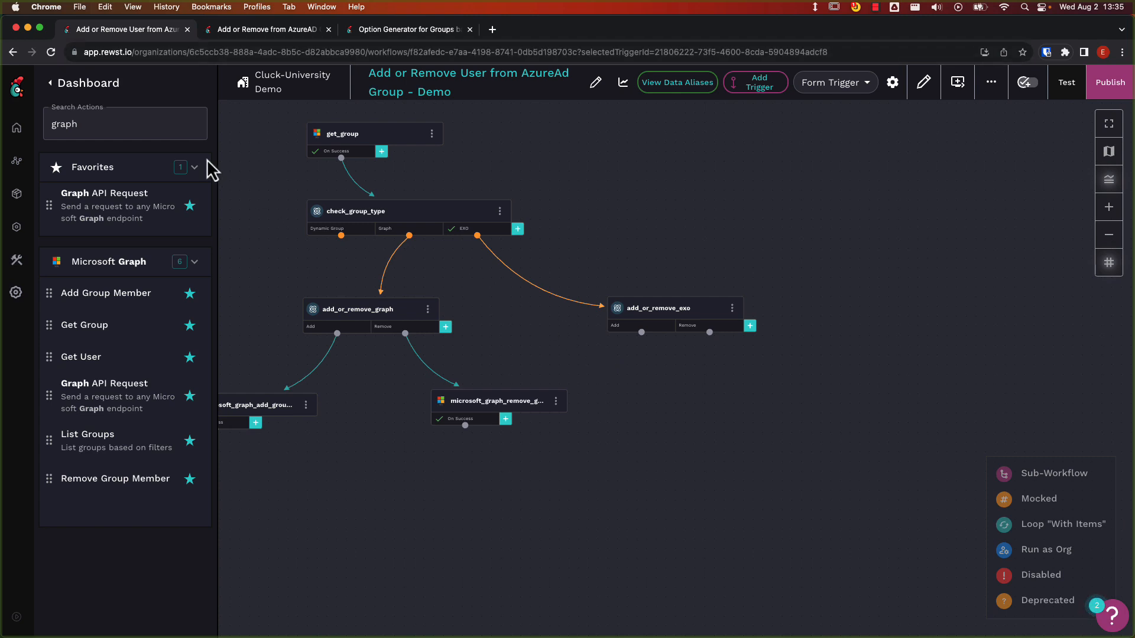
Search the actions for exchange and place a Microsoft Exchange Online InvokeCommand task below add_or_remove_exo.
double_click(161, 131)
key(BackSpace)
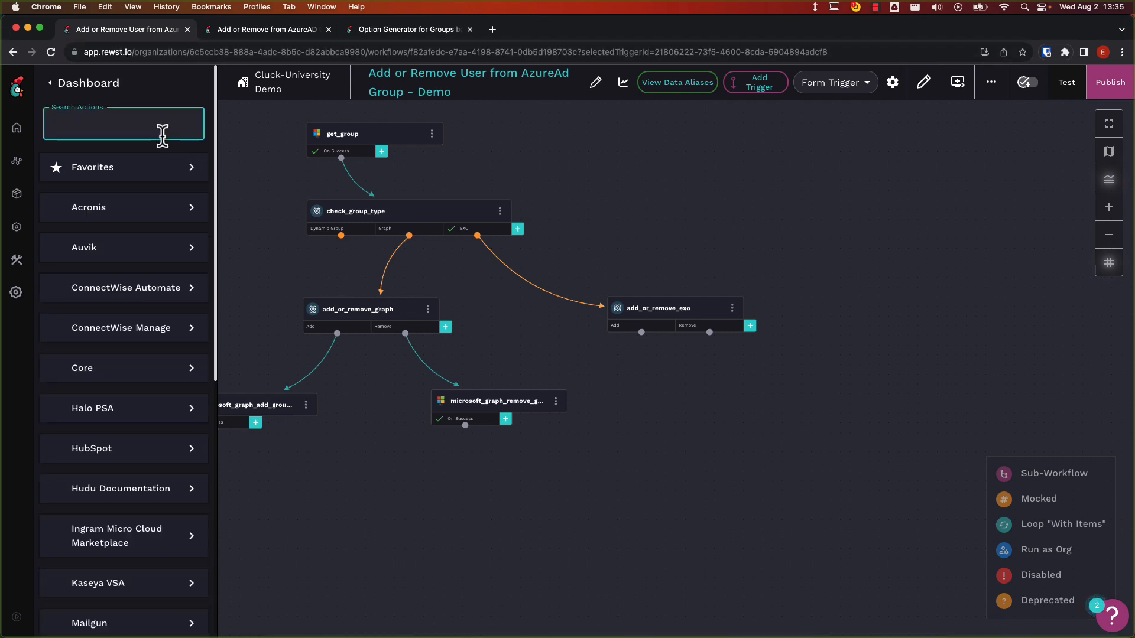
text(exchange)
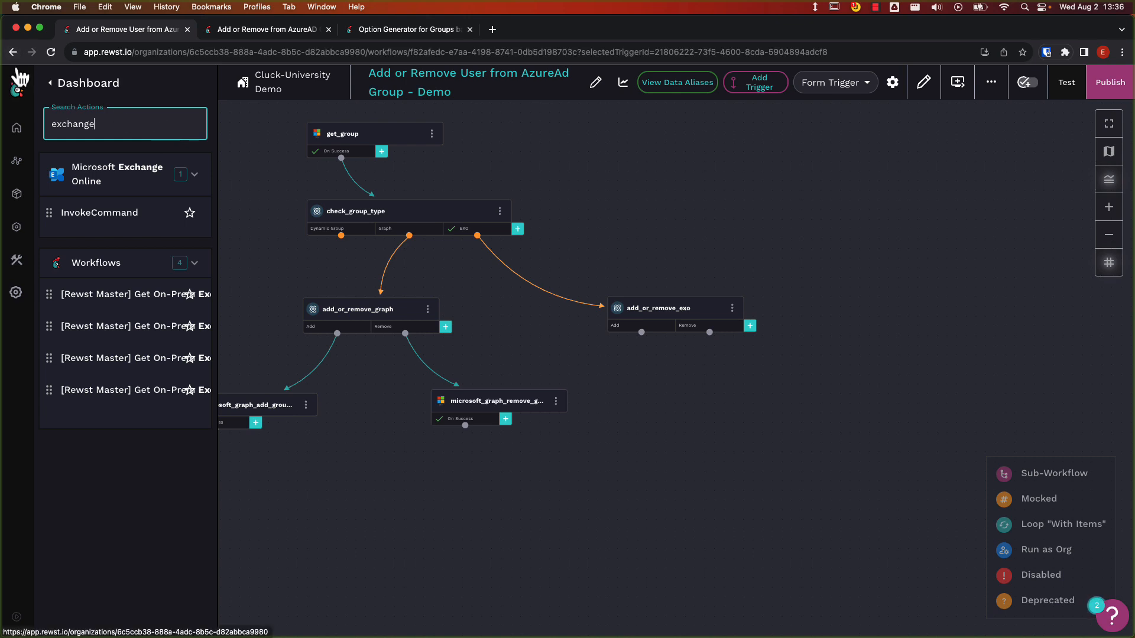
click(122, 224)
drag(122, 224, 680, 413)
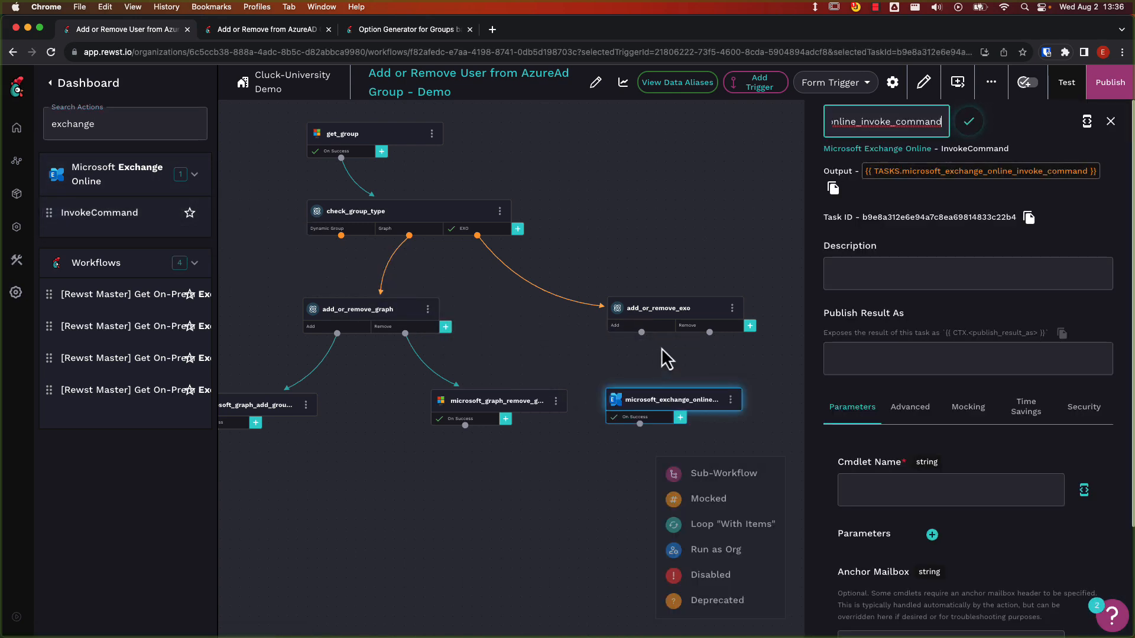
Rename the new InvokeCommand task exo_add_group_member.
double_click(873, 122)
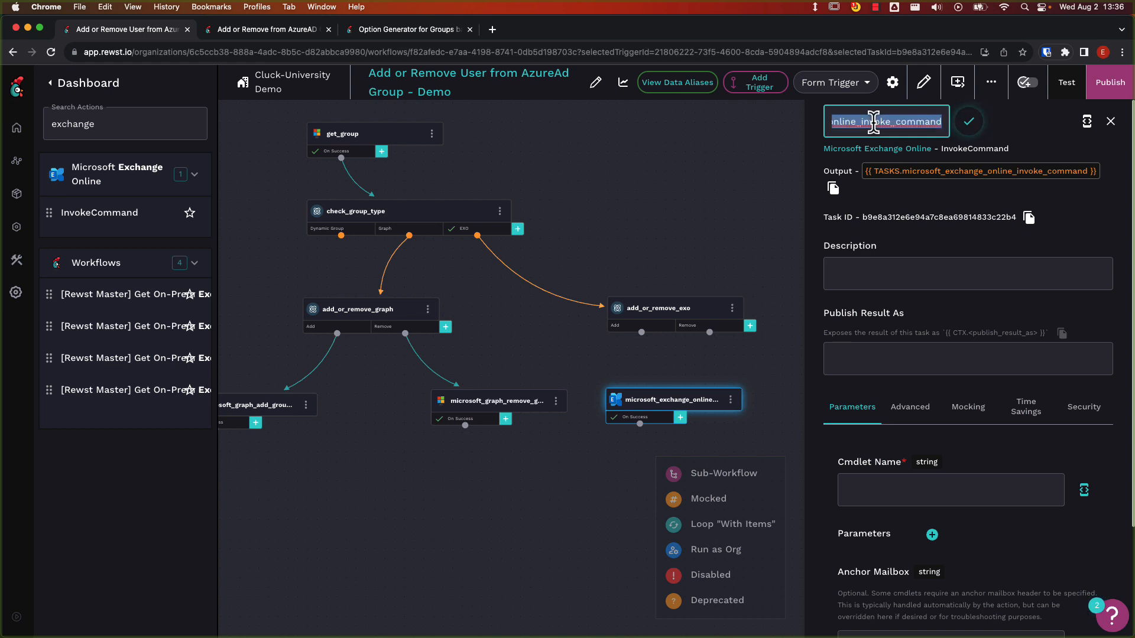
text(exo_add)
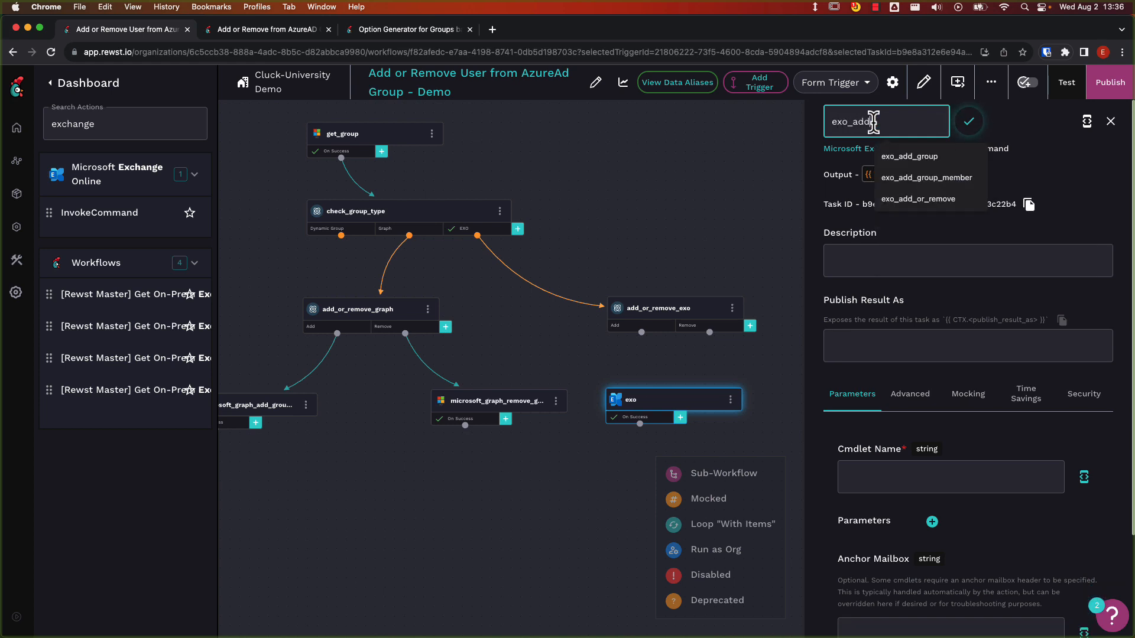
text(_group_mem)
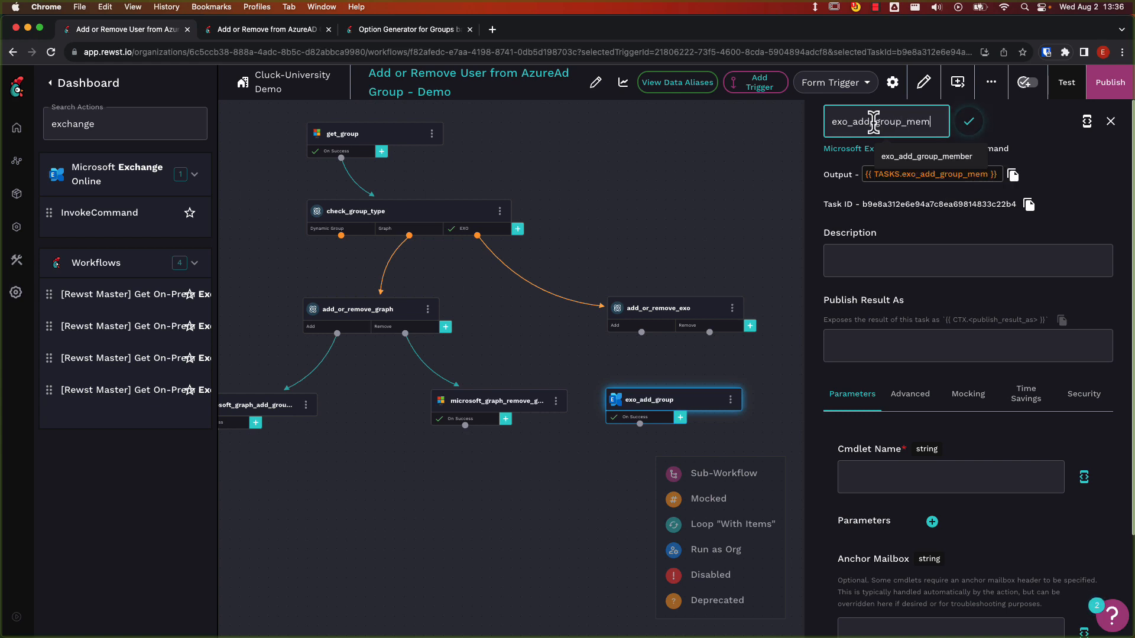
text(ber)
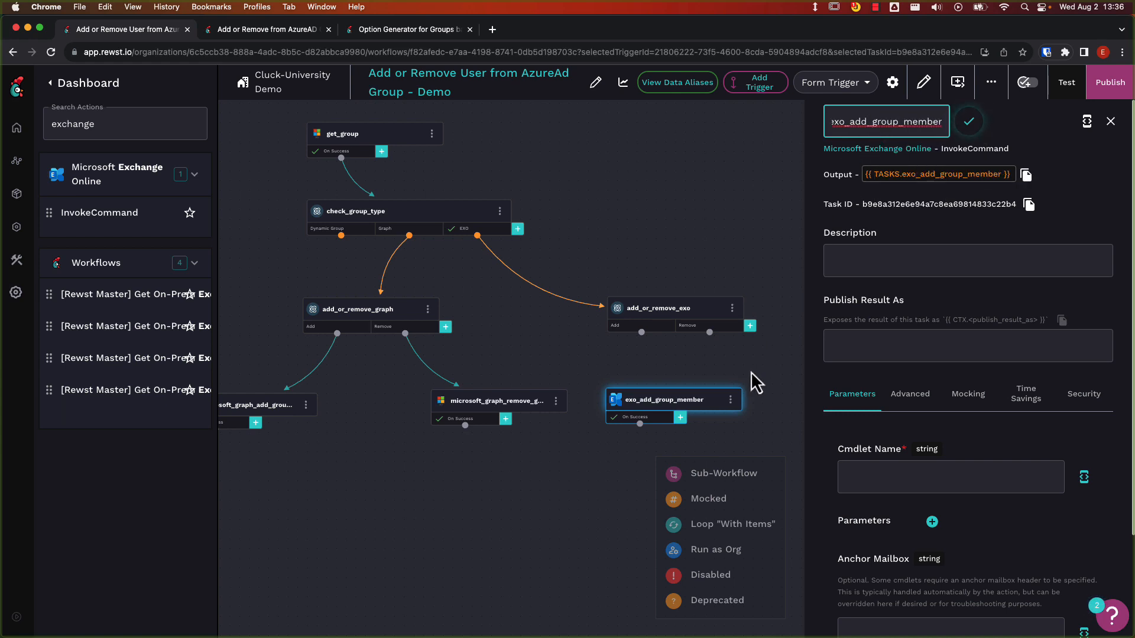
Connect add_or_remove_exo's Add transition to exo_add_group_member and set that task's cmdlet name to Add-DistributionGroupMember.
click(752, 372)
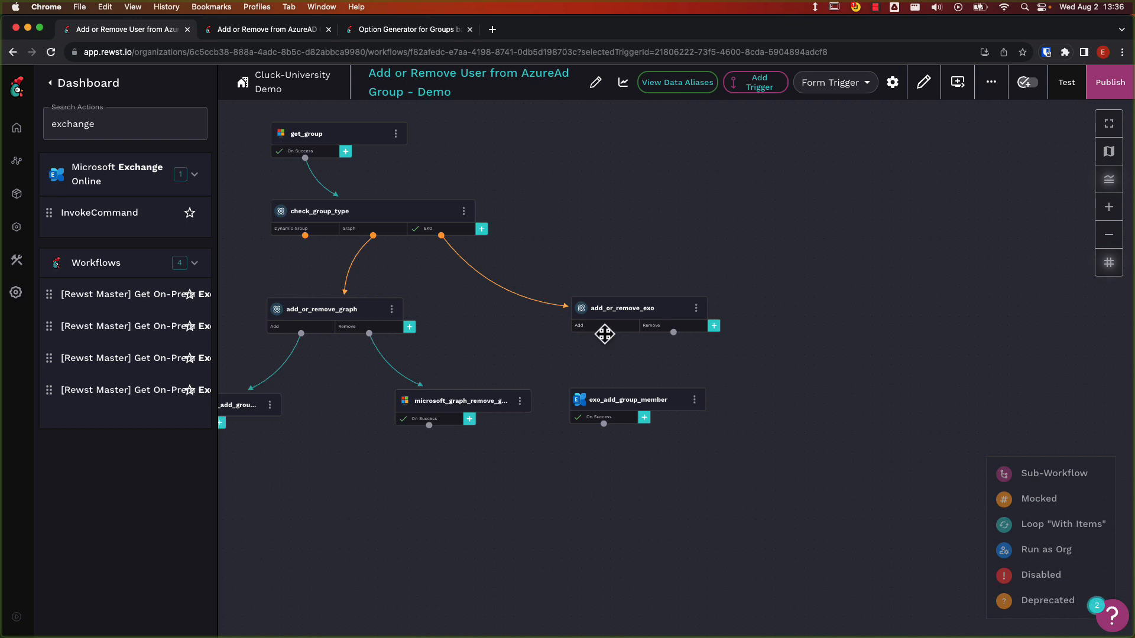
drag(604, 334, 617, 402)
click(622, 409)
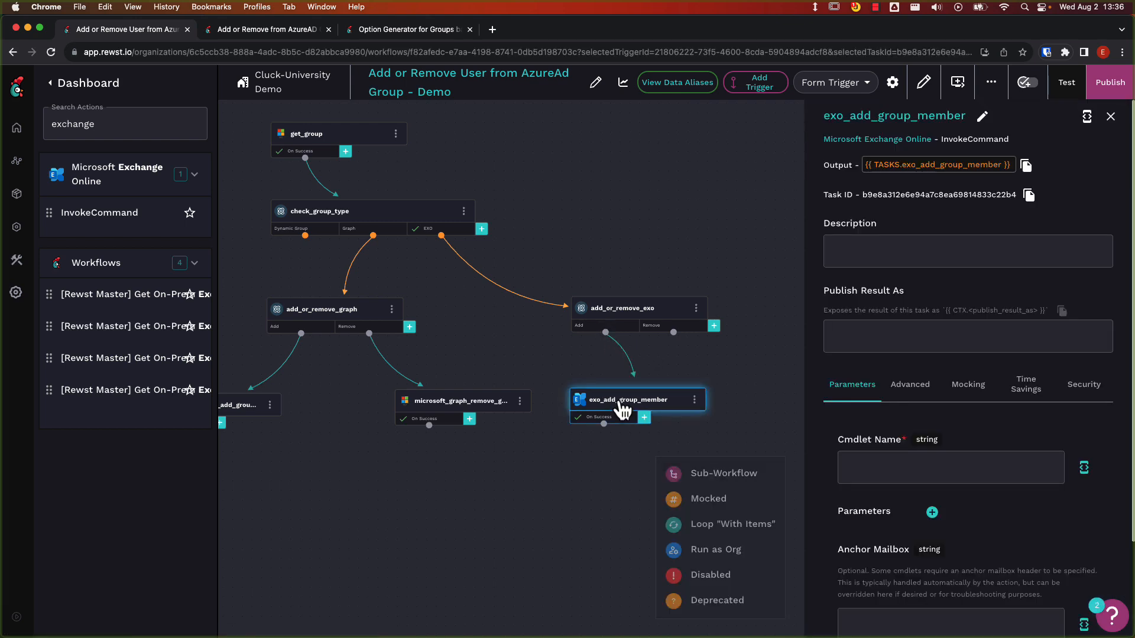
scroll(798, 420, down, 1)
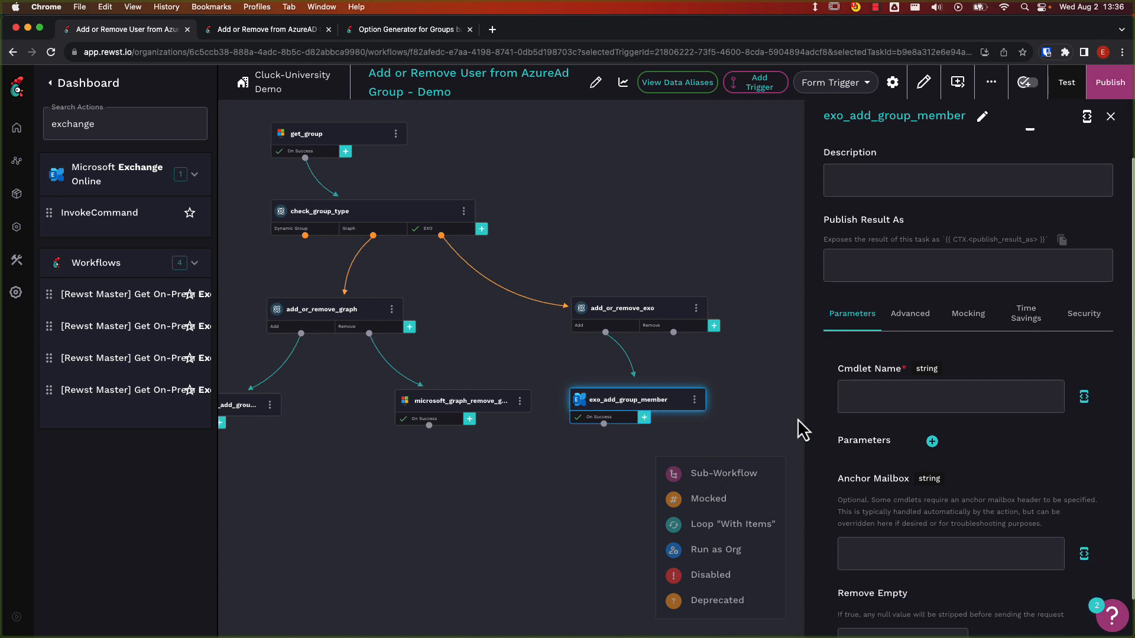
click(840, 408)
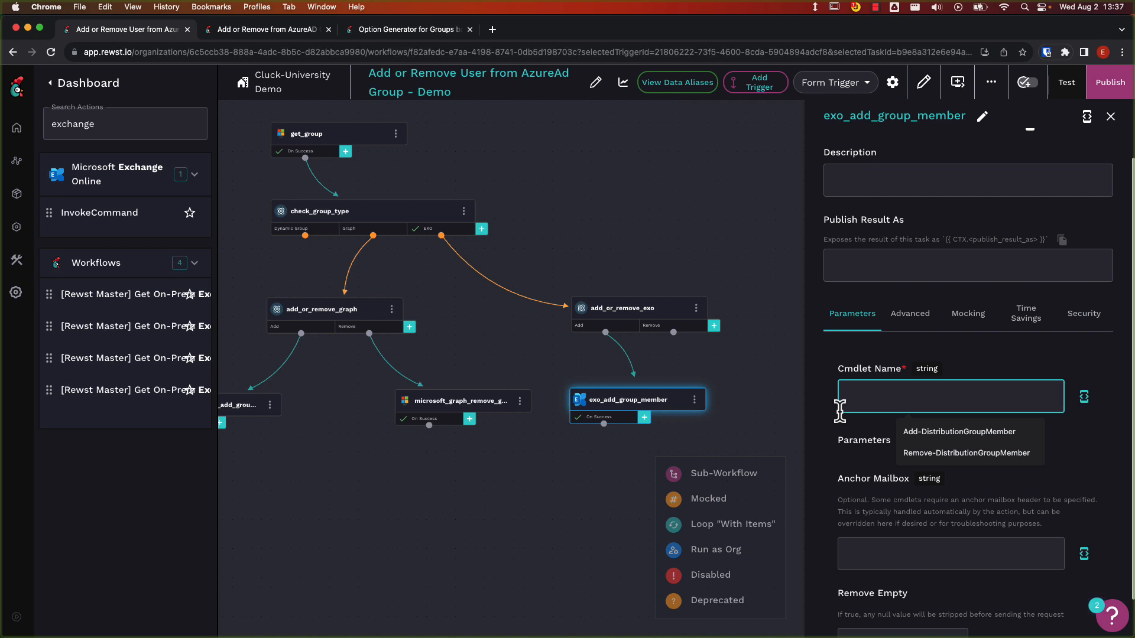
text(Add-)
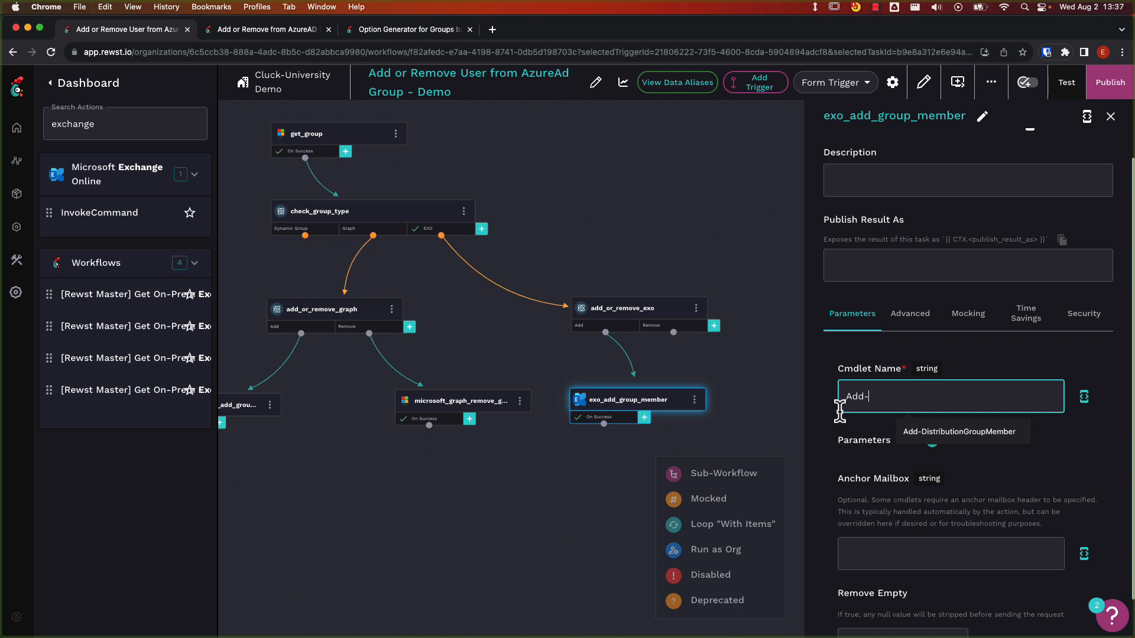
text(DistributionGroupMember)
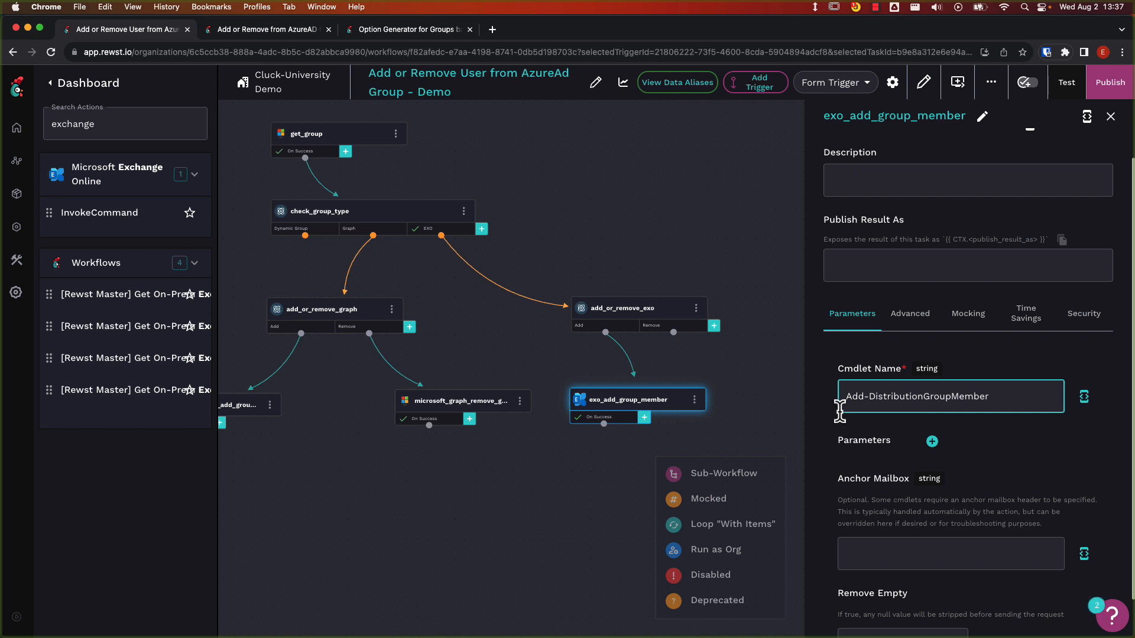
Add three parameter rows to exo_add_group_member and fill the first with key Member and value {{ CTX.user_id }}.
click(932, 441)
click(932, 442)
click(932, 442)
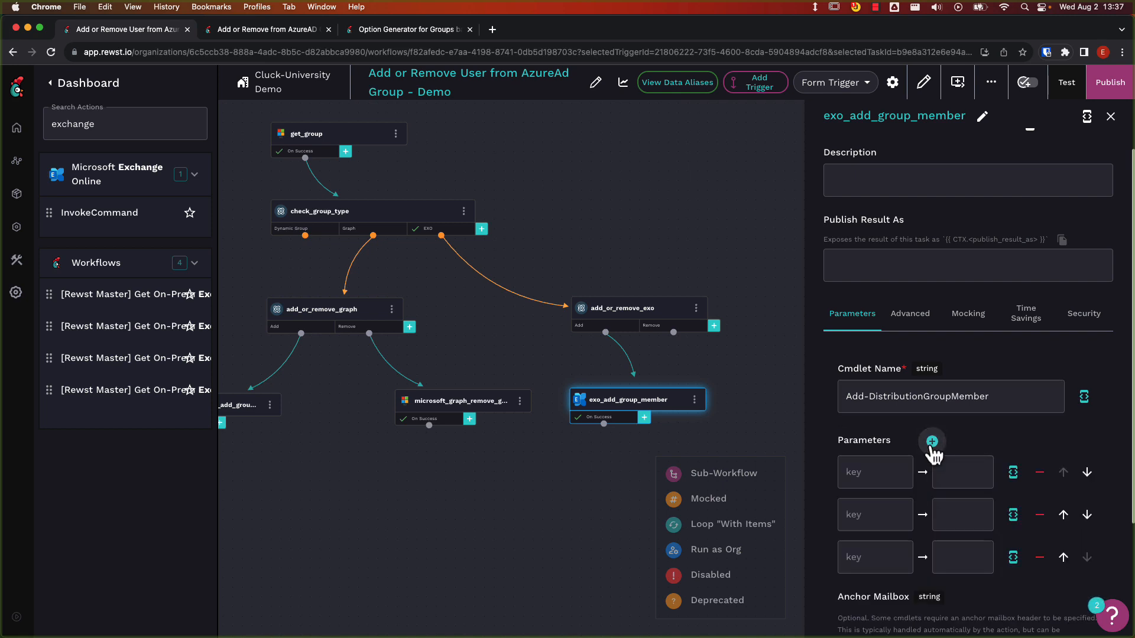
scroll(933, 455, down, 2)
click(884, 406)
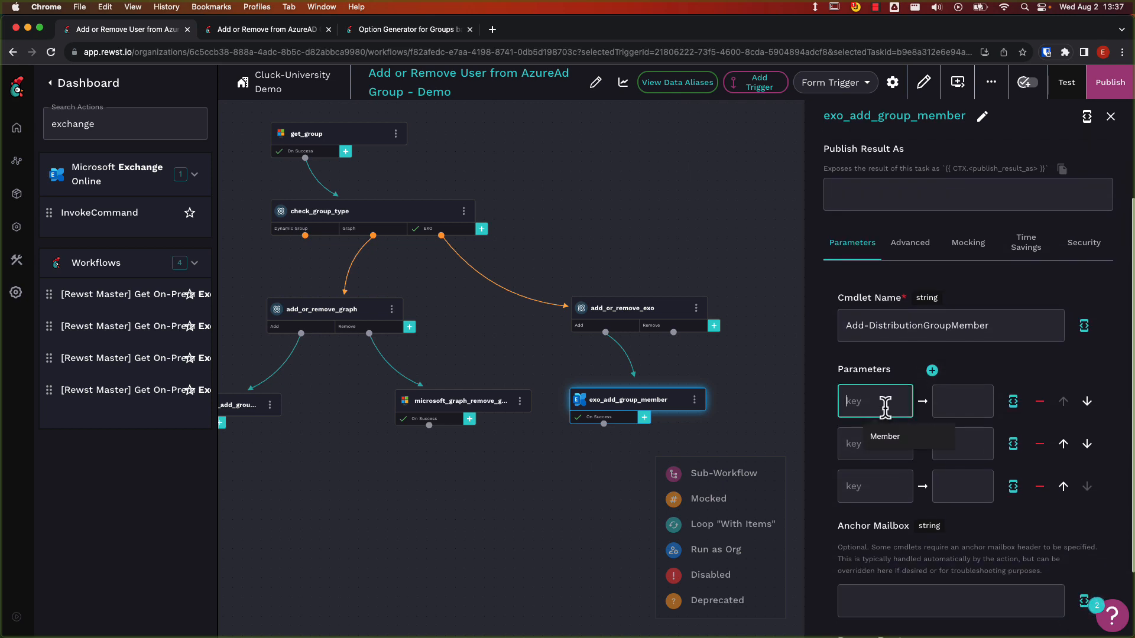
text(Member)
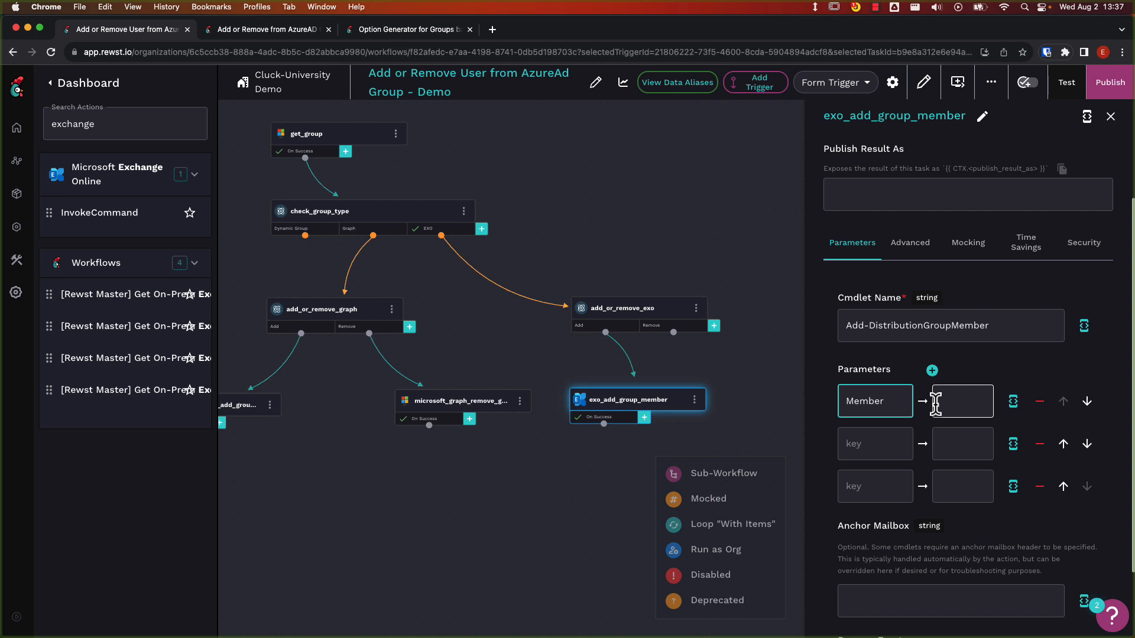
click(1013, 401)
text({{ )
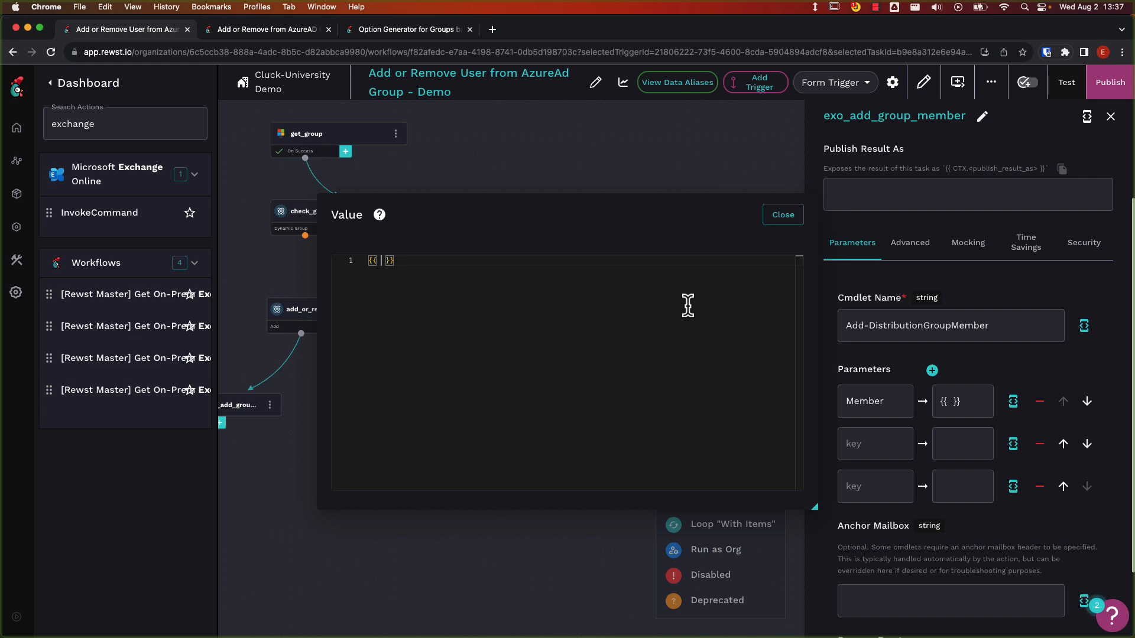
text(CTX.user_i)
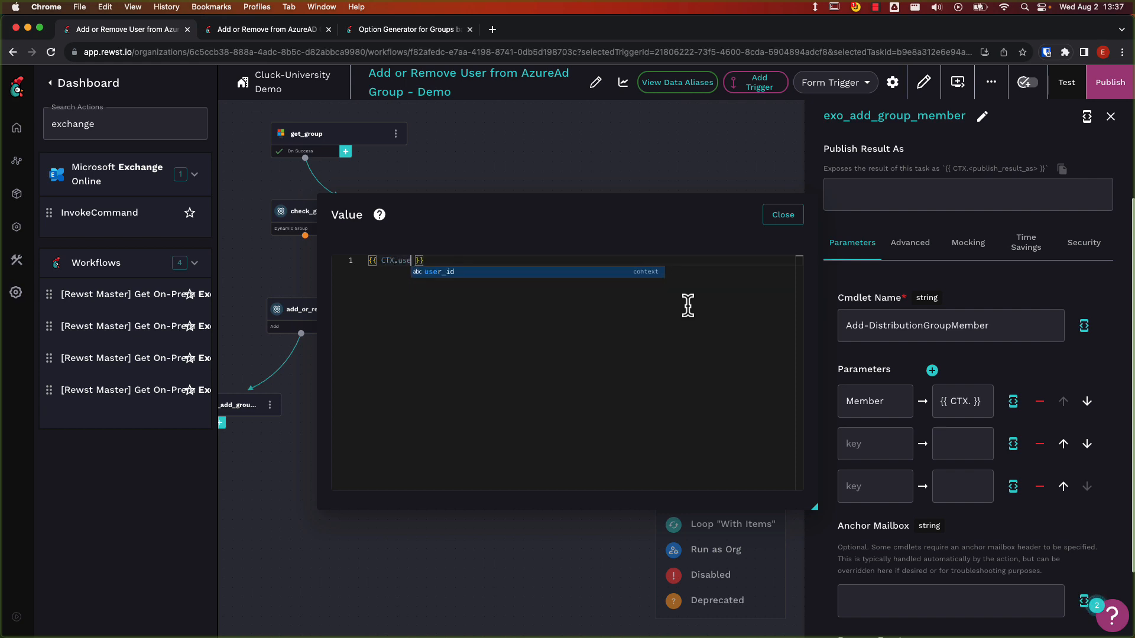
text(d)
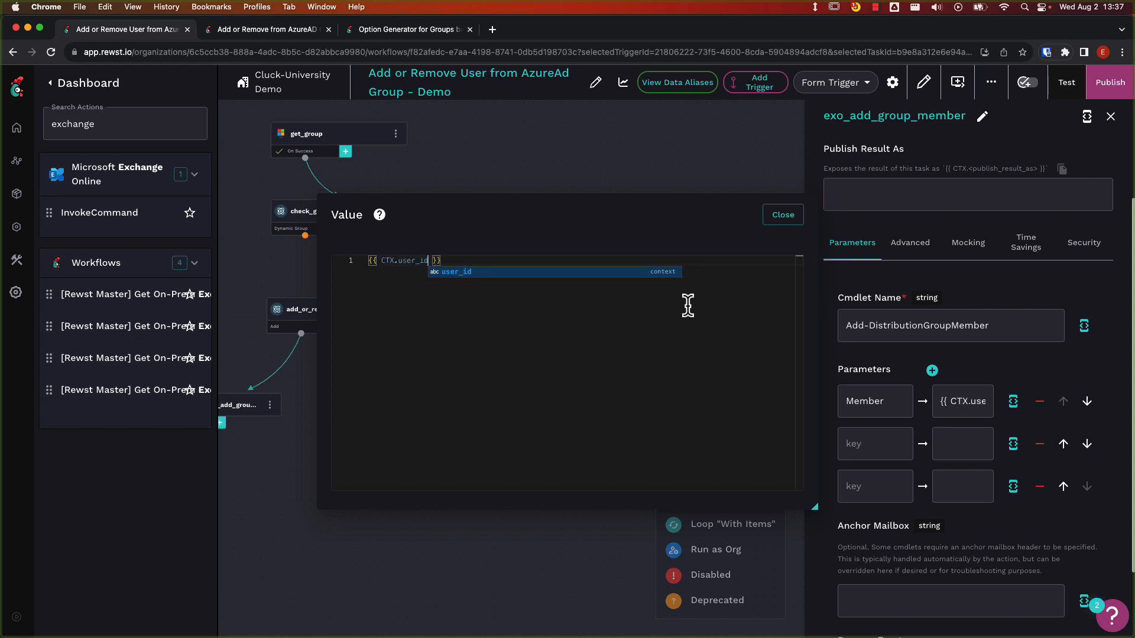
click(779, 228)
Fill the second parameter row of exo_add_group_member with key Identity and value {{ CTX.group_id }}.
click(860, 443)
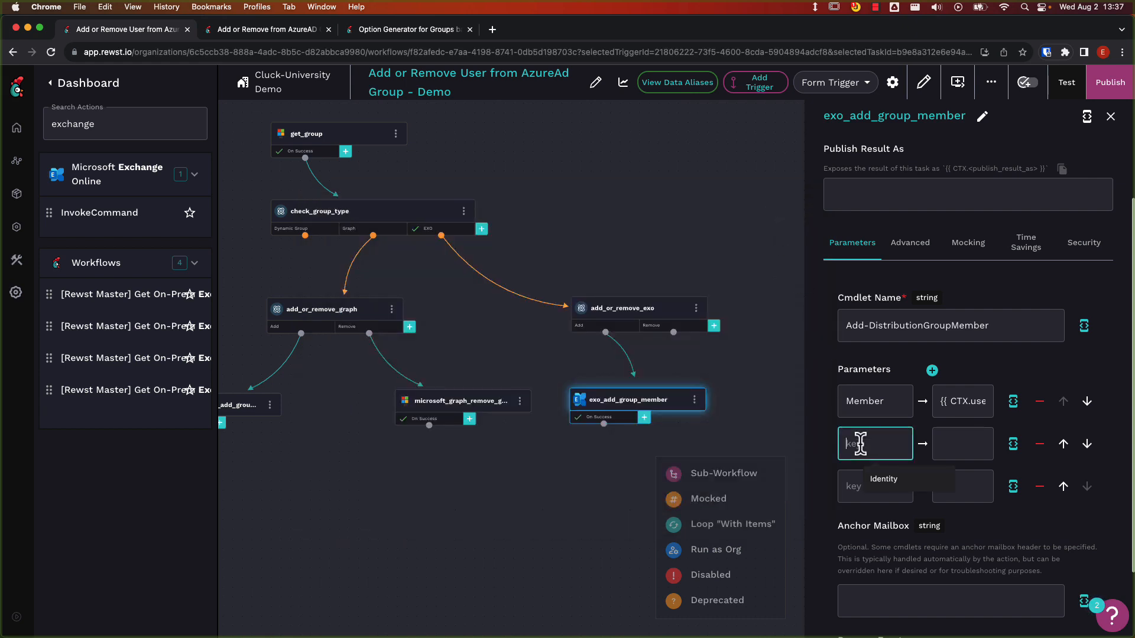
text(Identity)
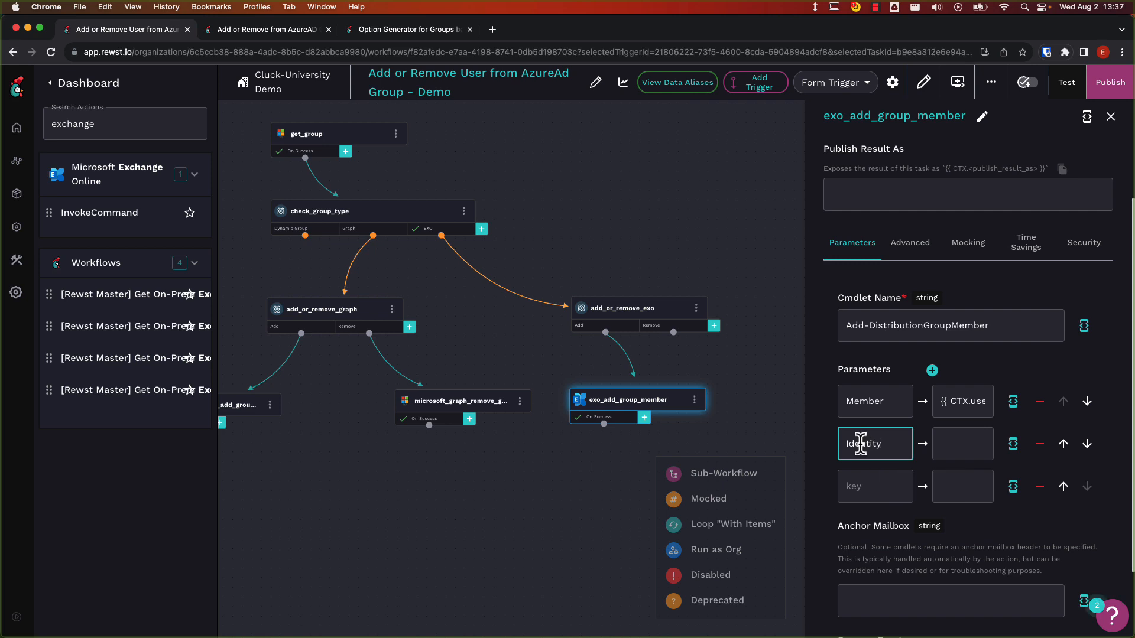
click(945, 443)
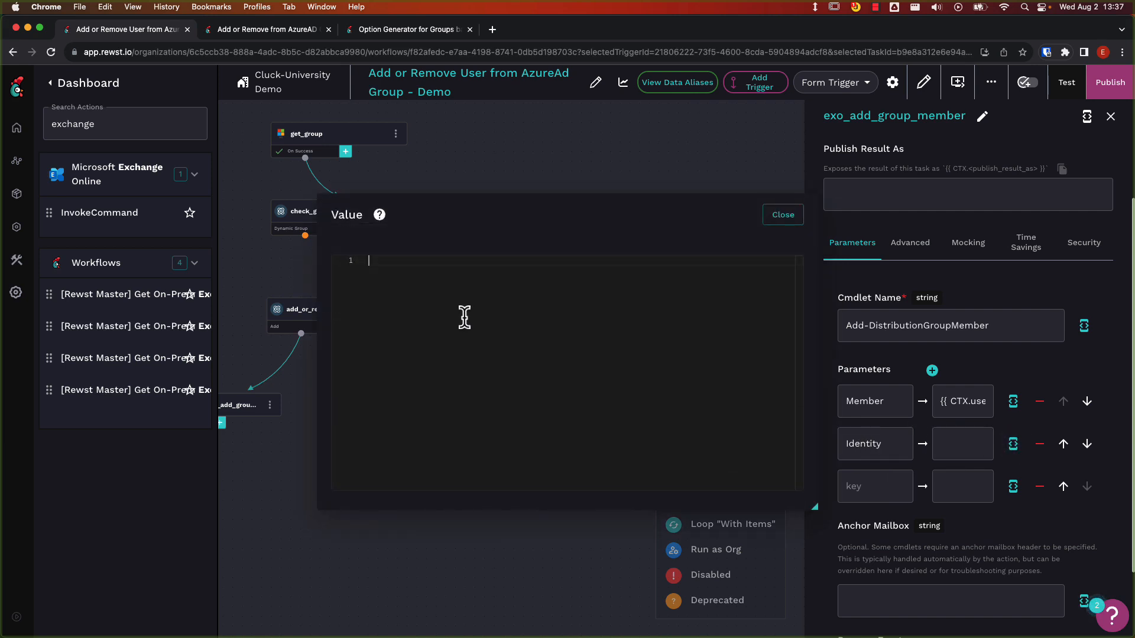
text({{ CTX)
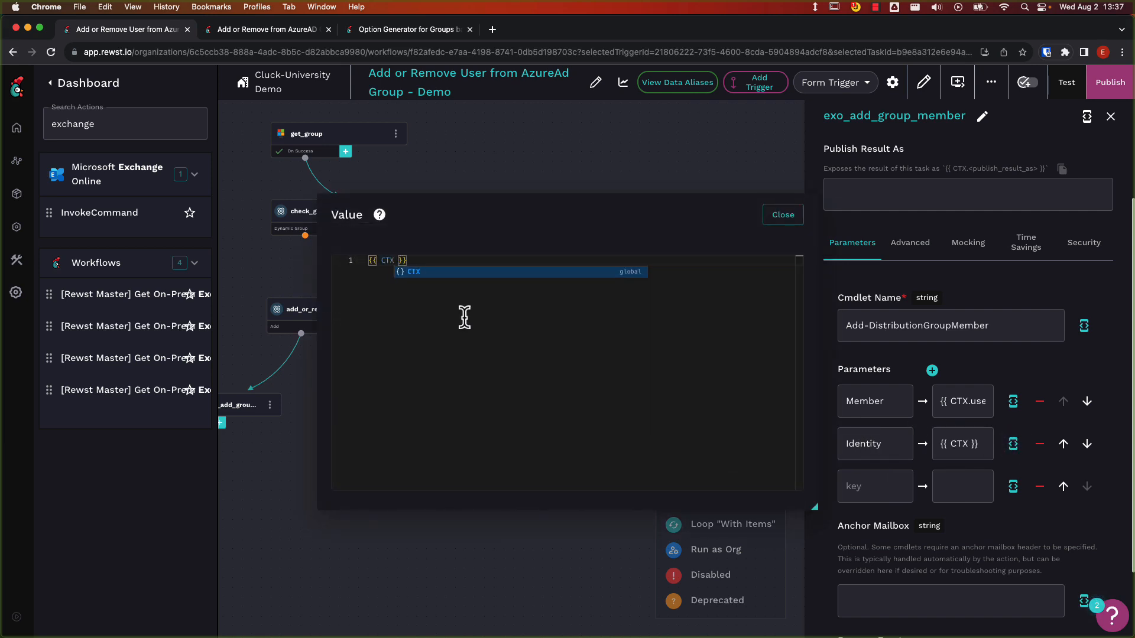
text(.group_)
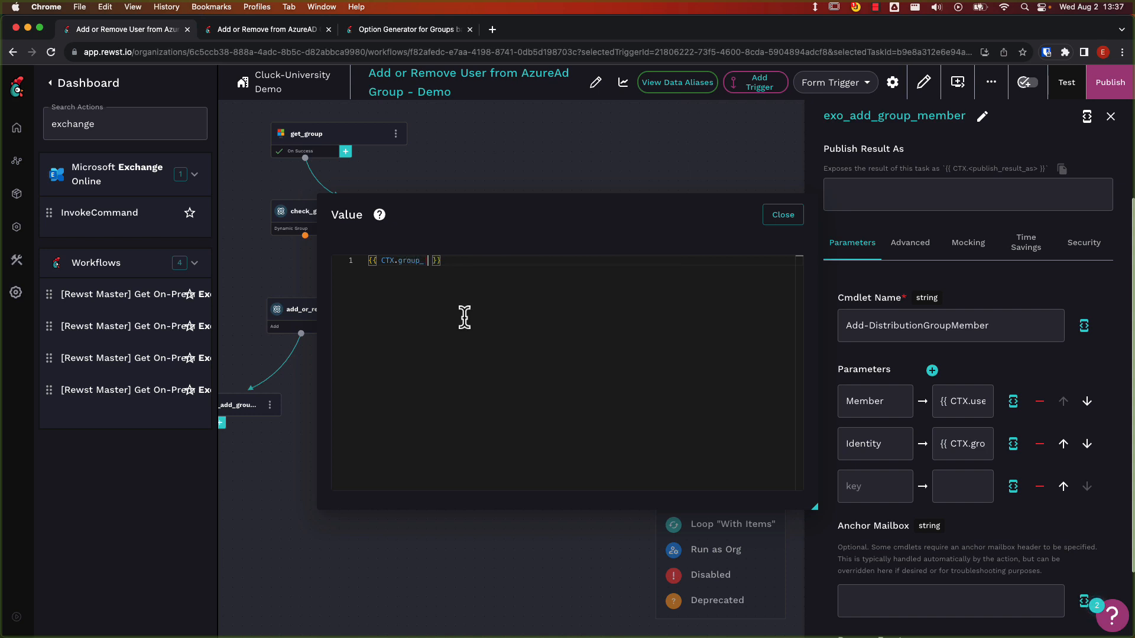
key(BackSpace)
text(id)
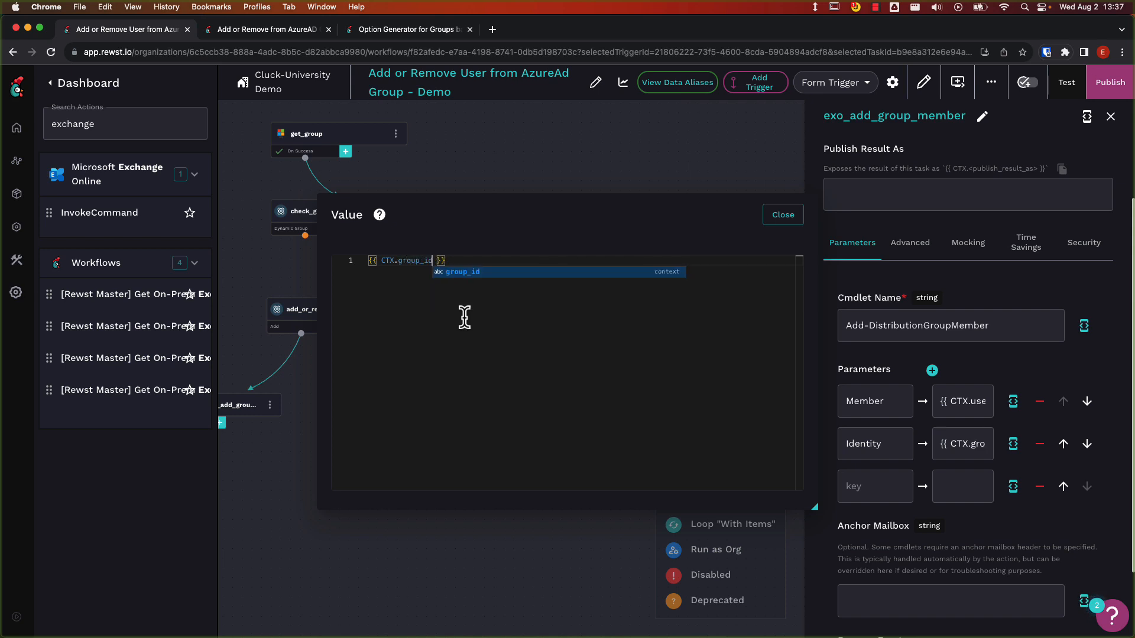
click(777, 215)
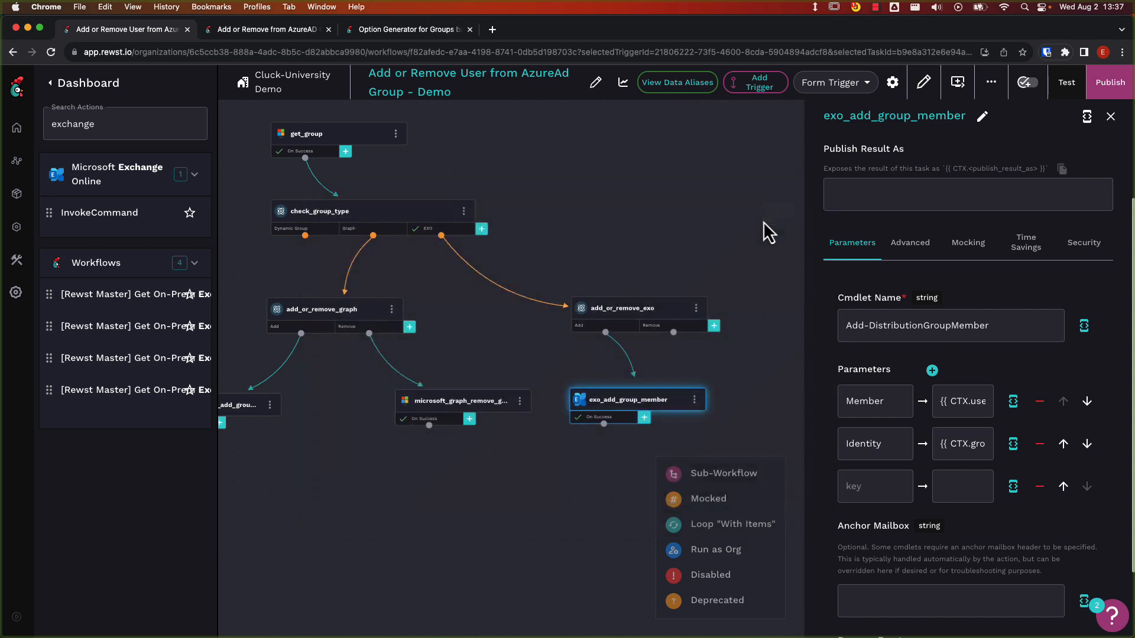
Fill the third parameter row of exo_add_group_member with key BypassSecurityGroupManagerCheck and value {{ true }}.
click(853, 473)
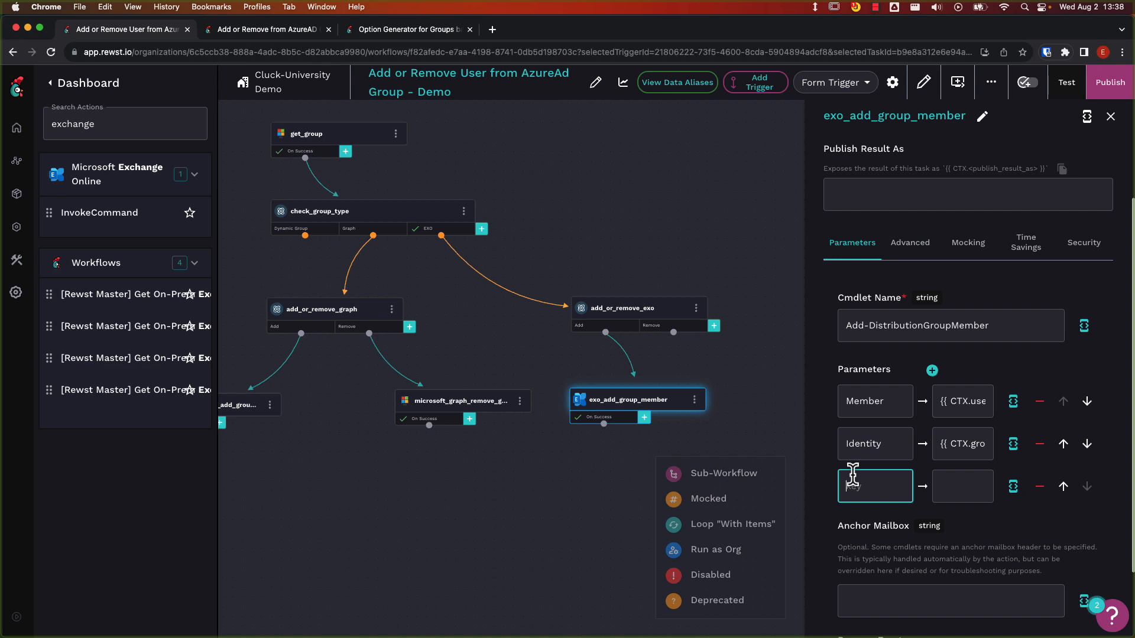
text(By)
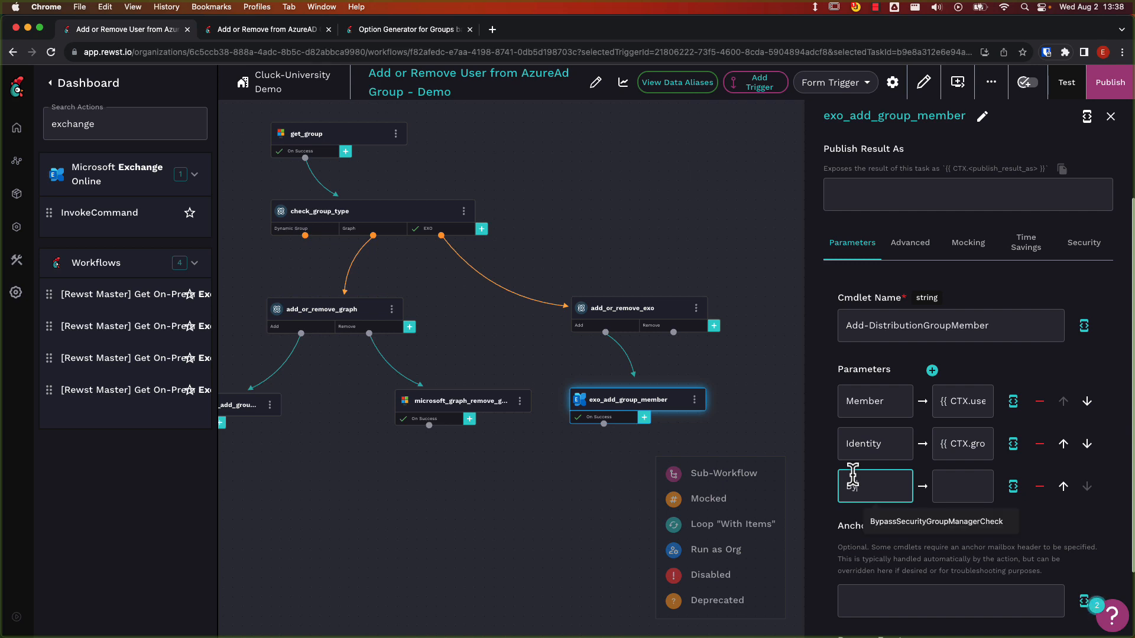
text(passSecurit)
text(yGroupManager)
text(Check)
key(Tab)
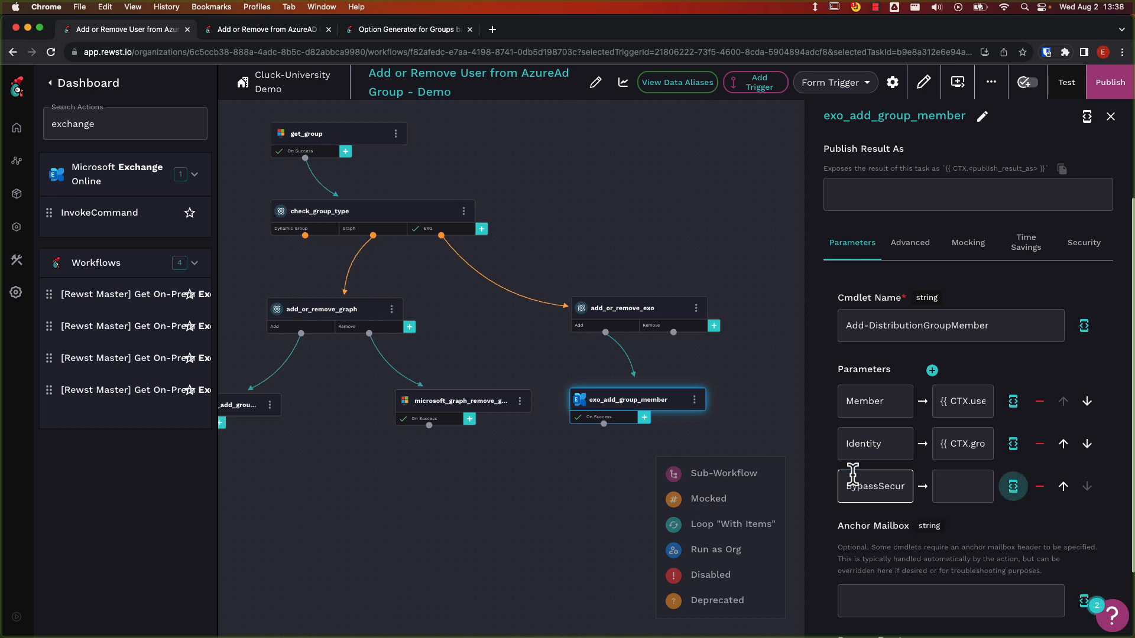
key(shift+Tab)
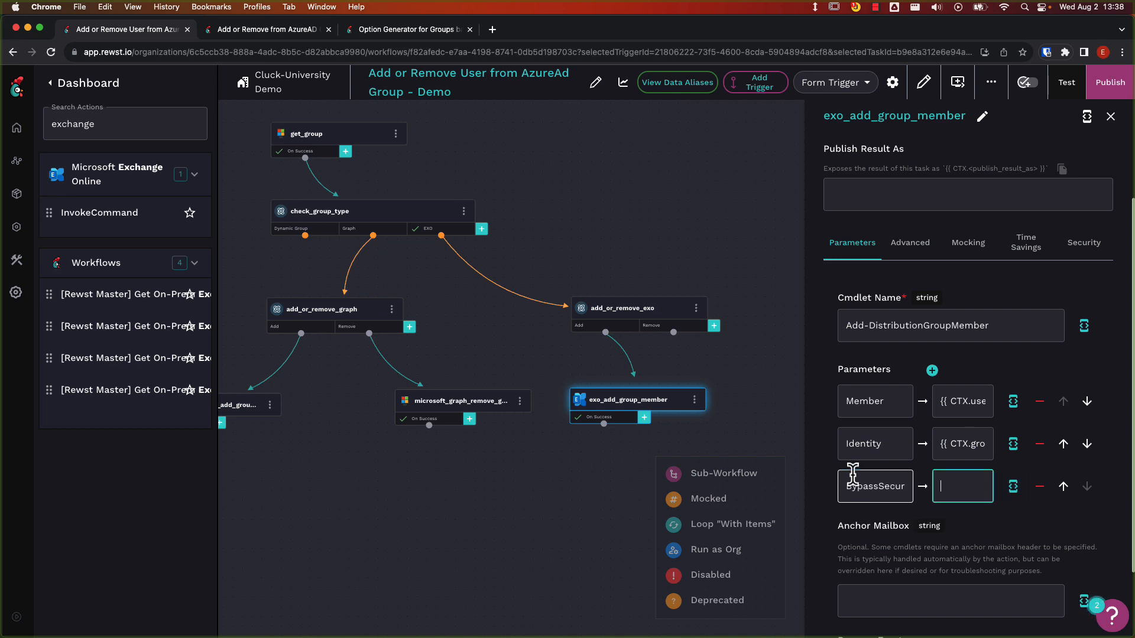
text({{ true)
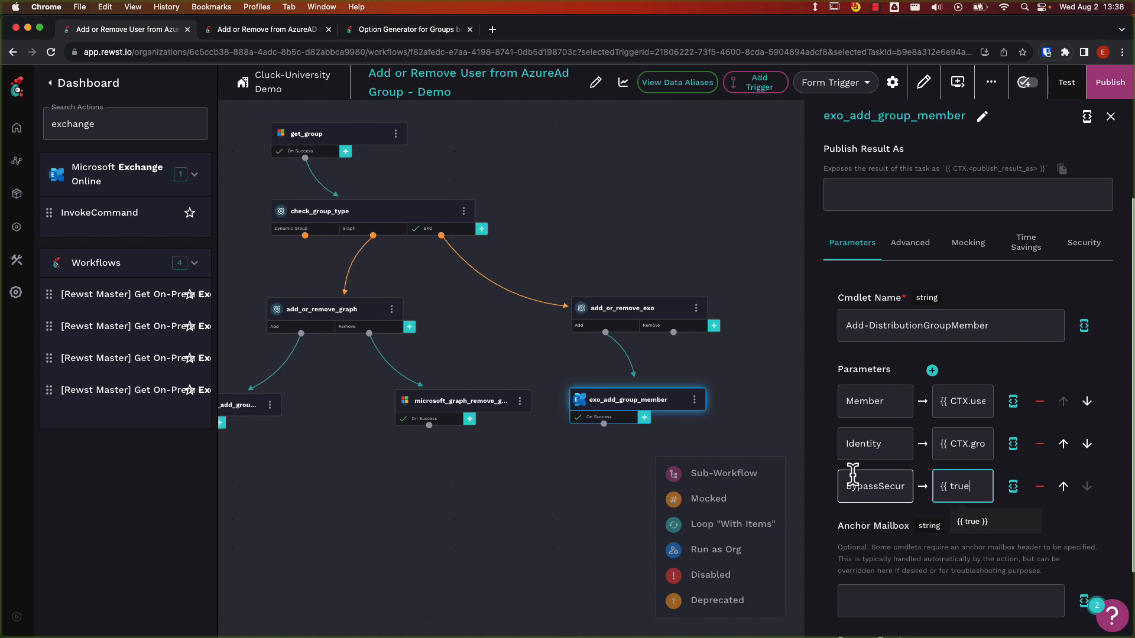
text( }})
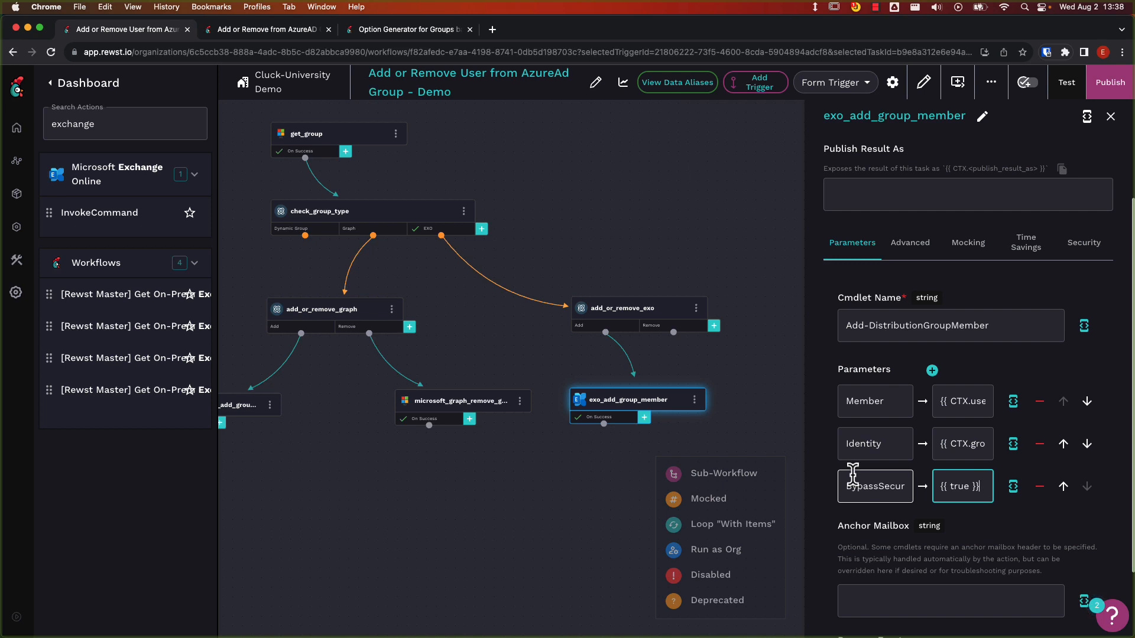
Duplicate the exo_add_group_member task and rename the copy exo_remove_group_member.
click(695, 400)
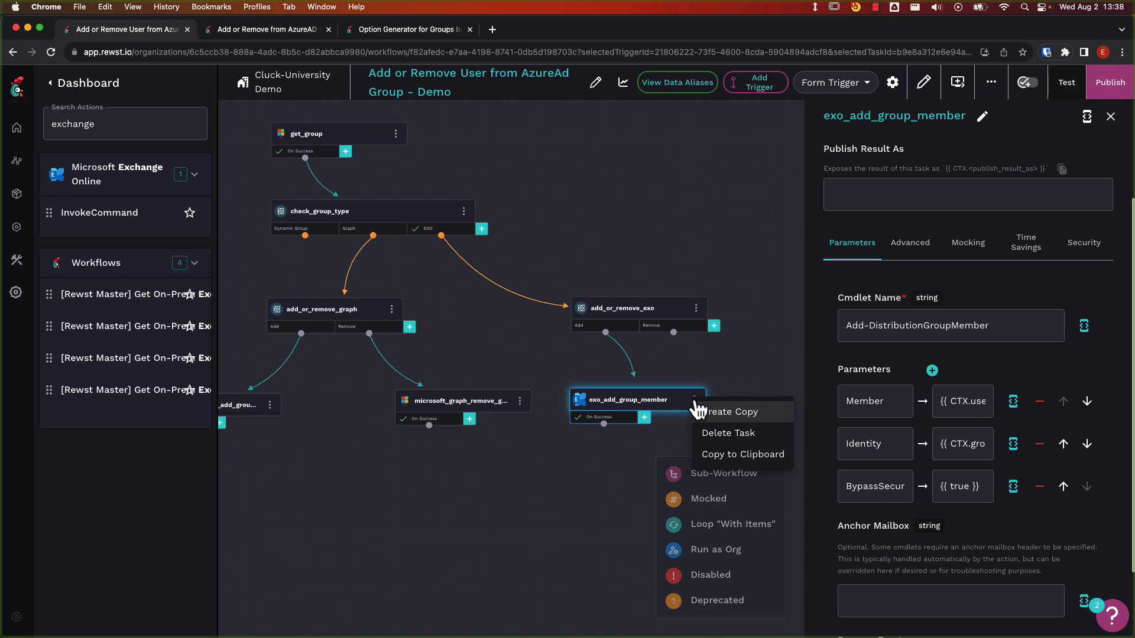
click(722, 414)
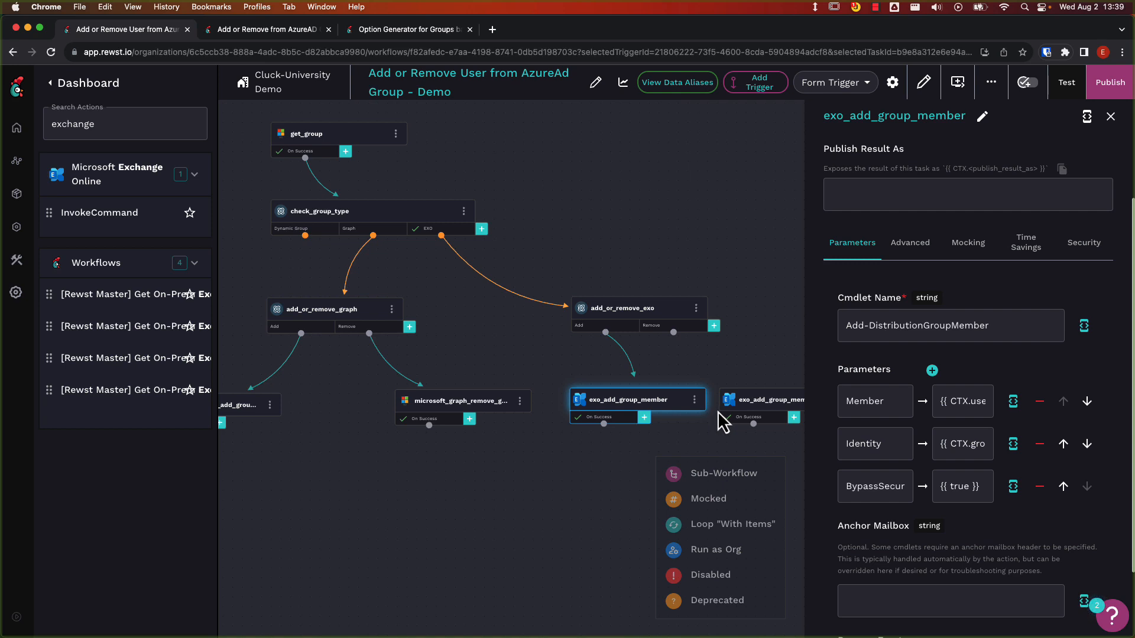
drag(717, 410, 602, 426)
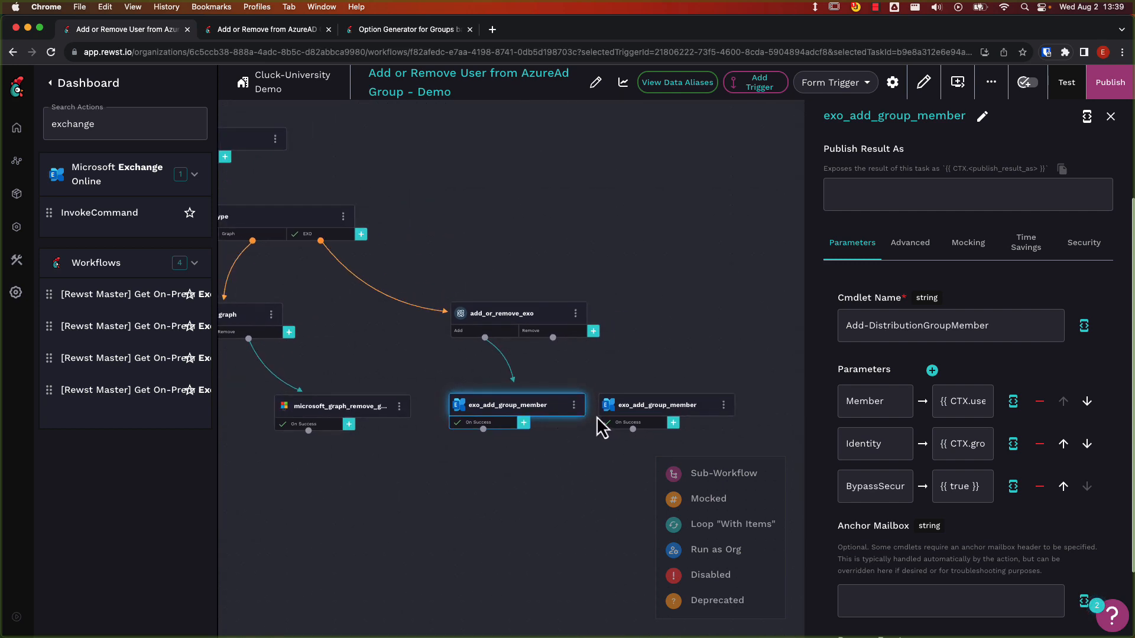
click(680, 409)
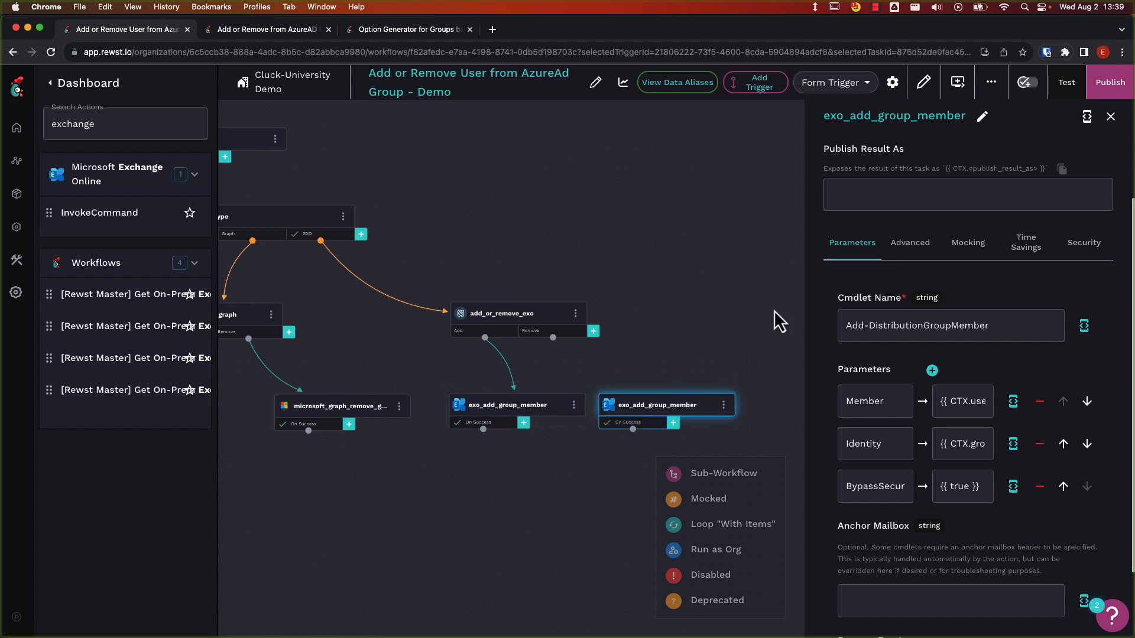
click(982, 117)
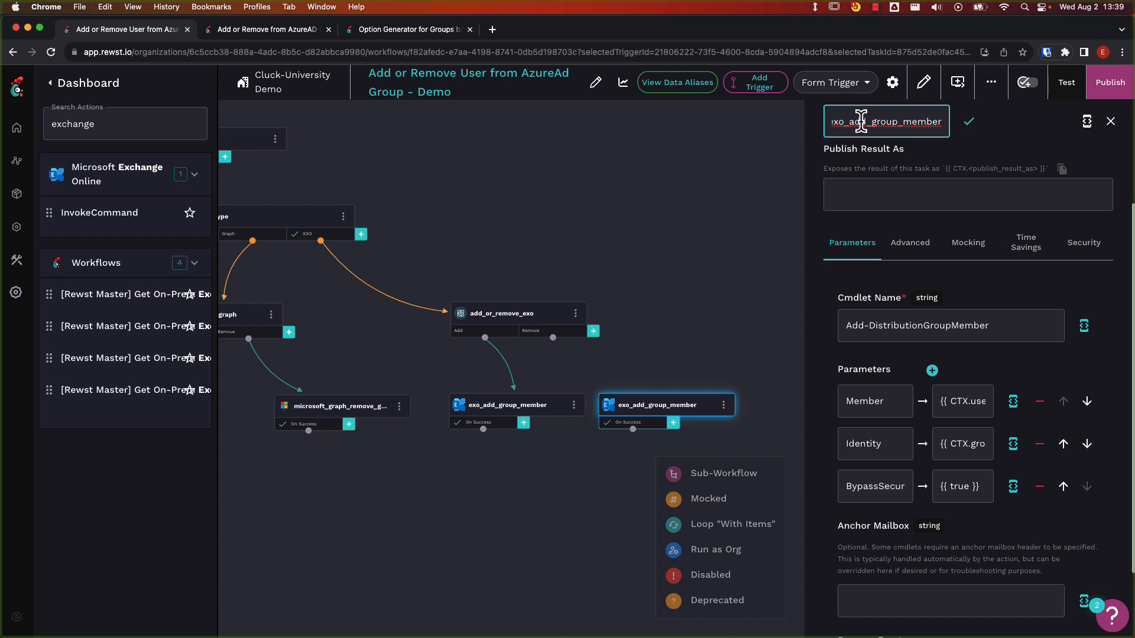
double_click(861, 121)
click(863, 122)
key(BackSpace)
key(BackSpace)
key(BackSpace)
text(remove)
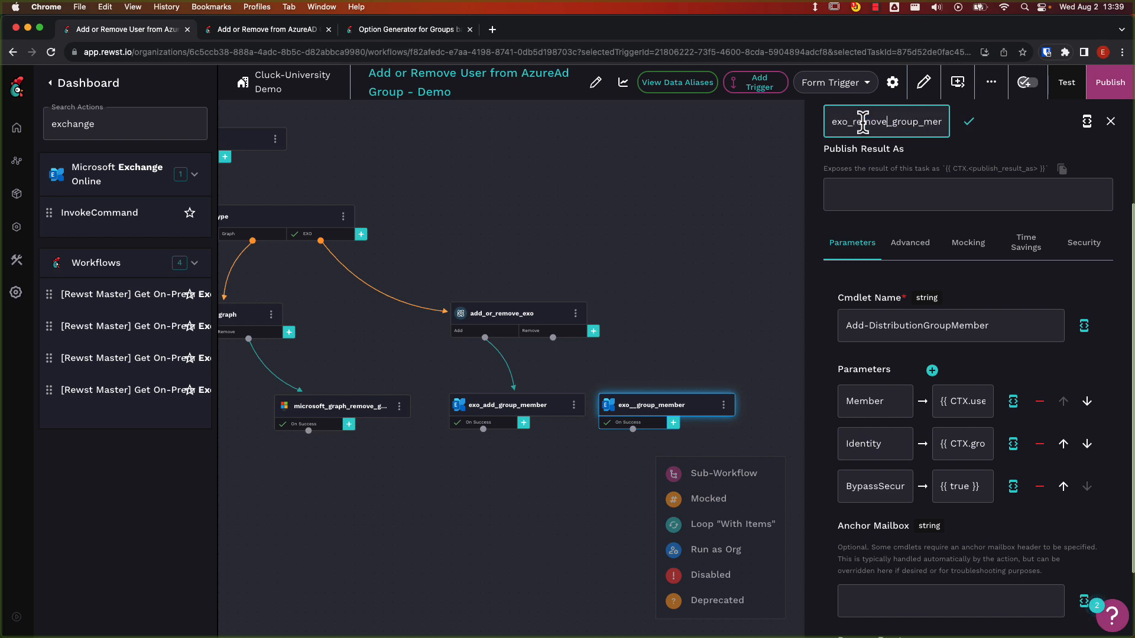
click(968, 121)
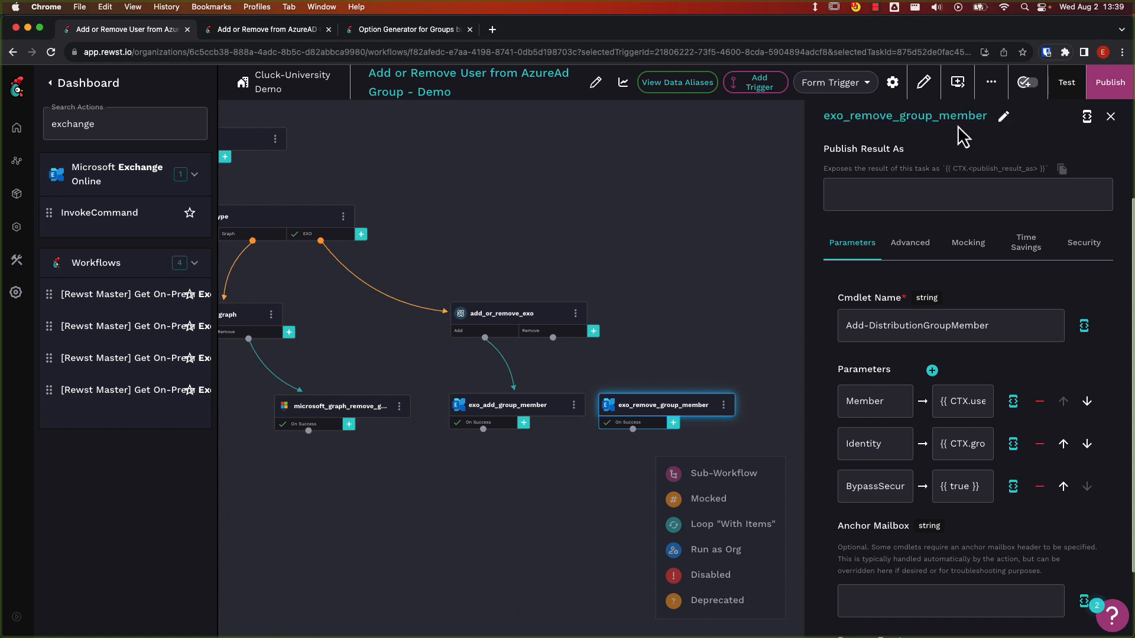
Connect add_or_remove_exo's Remove transition to exo_remove_group_member and set that task's cmdlet name to Remove-DistributionGroupMember.
drag(553, 337, 675, 395)
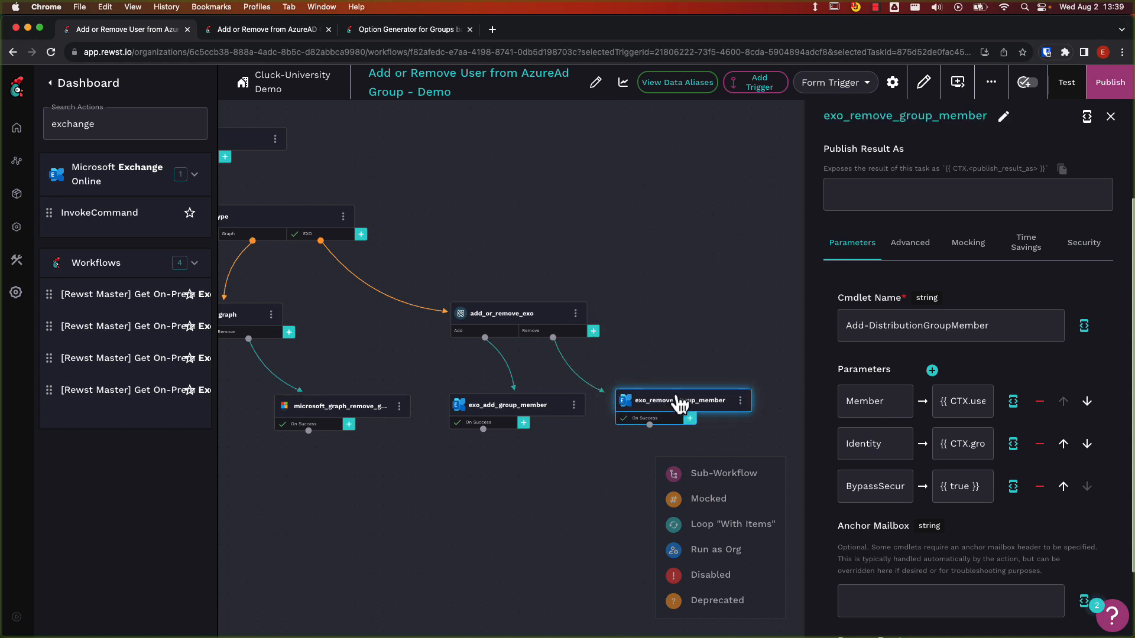
double_click(857, 325)
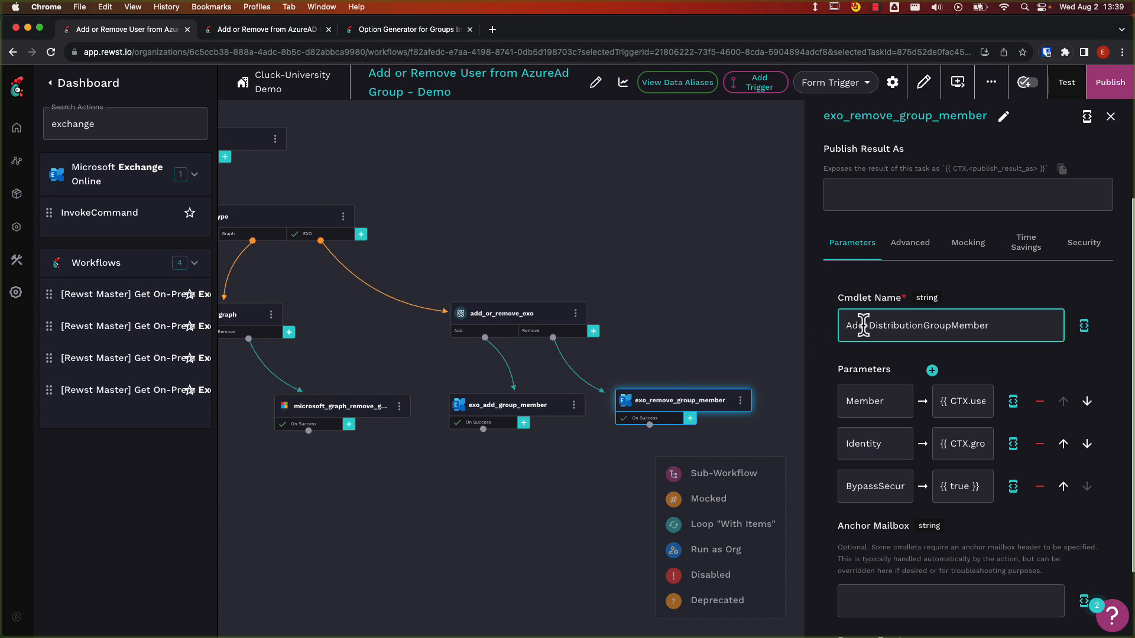
text(Remove)
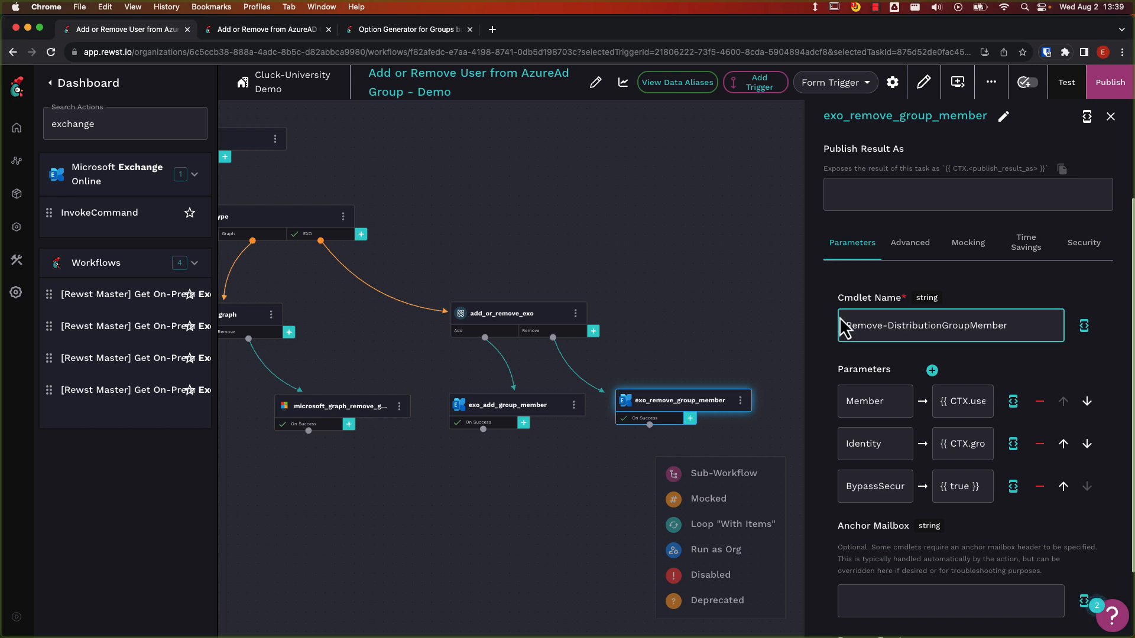
Publish the changes to the Add or Remove User from AzureAd Group - Demo workflow.
click(1097, 84)
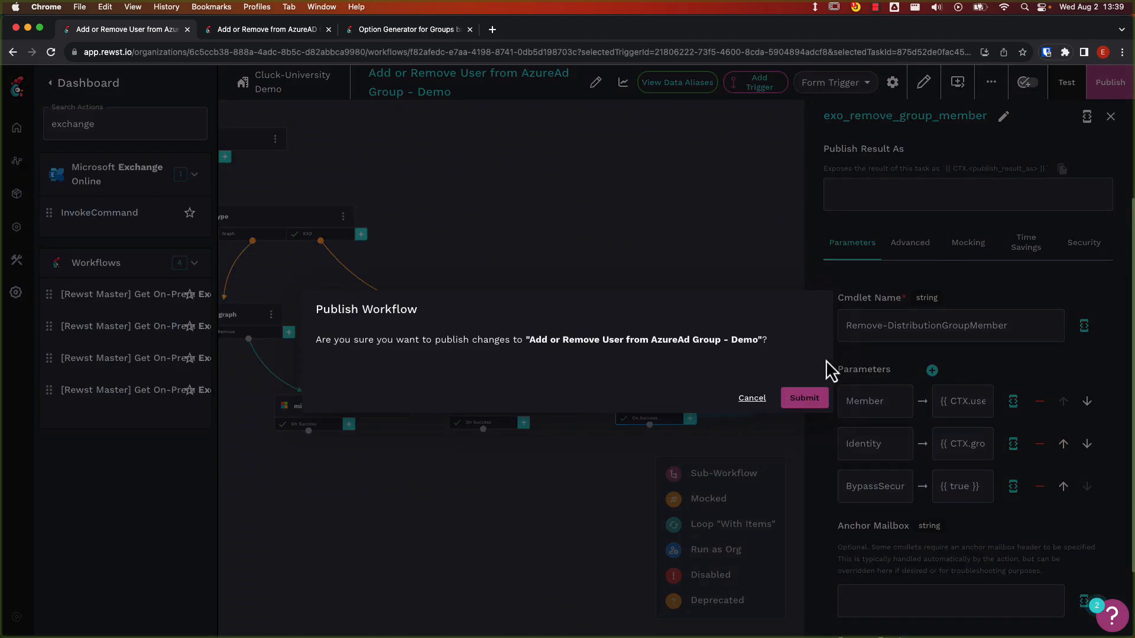
click(800, 399)
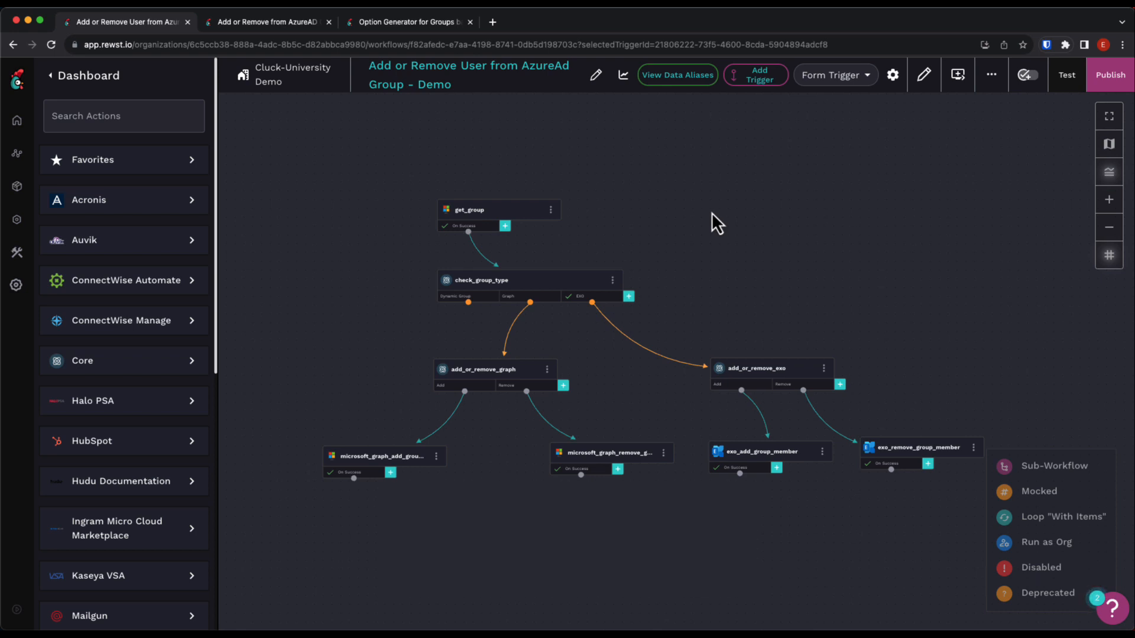
Add an output field named group_result to the workflow's output configuration.
click(924, 82)
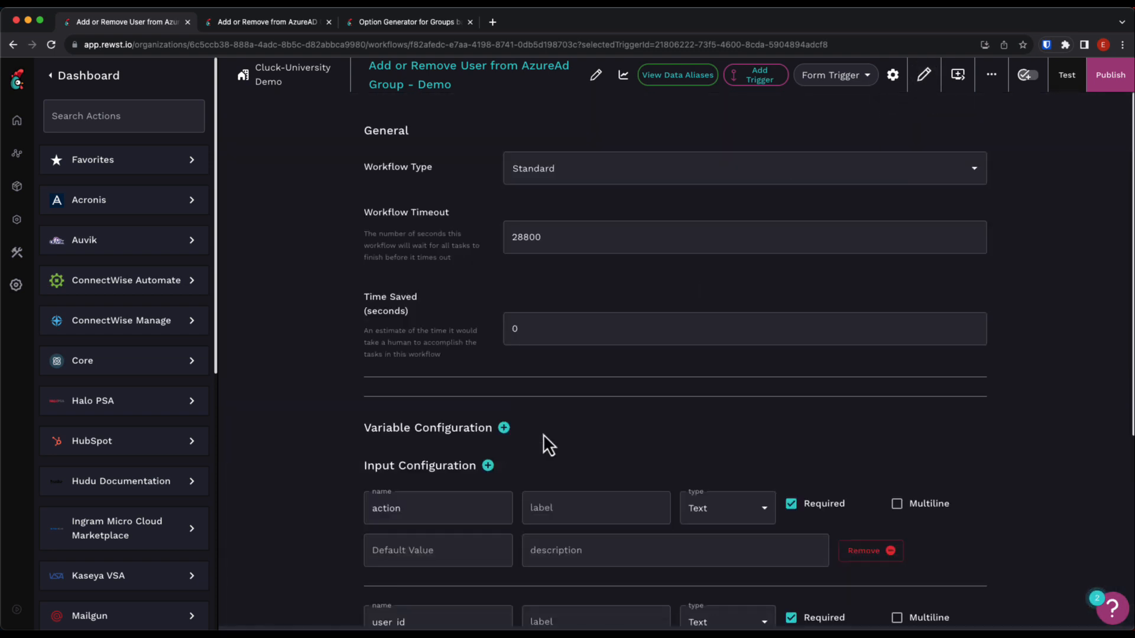
scroll(544, 434, down, 5)
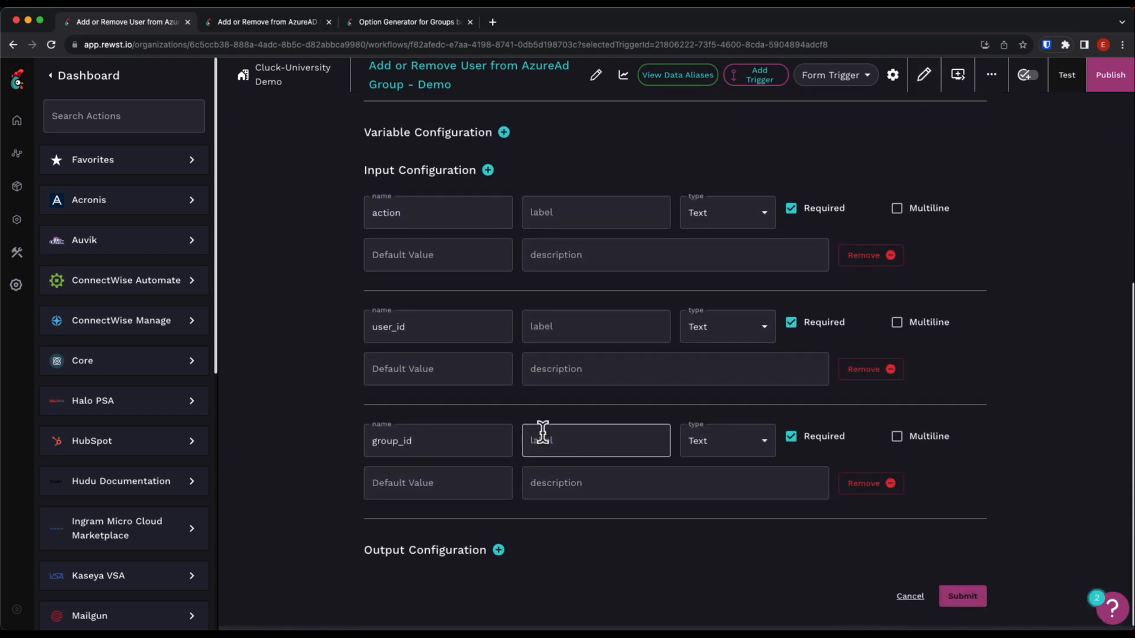
click(499, 551)
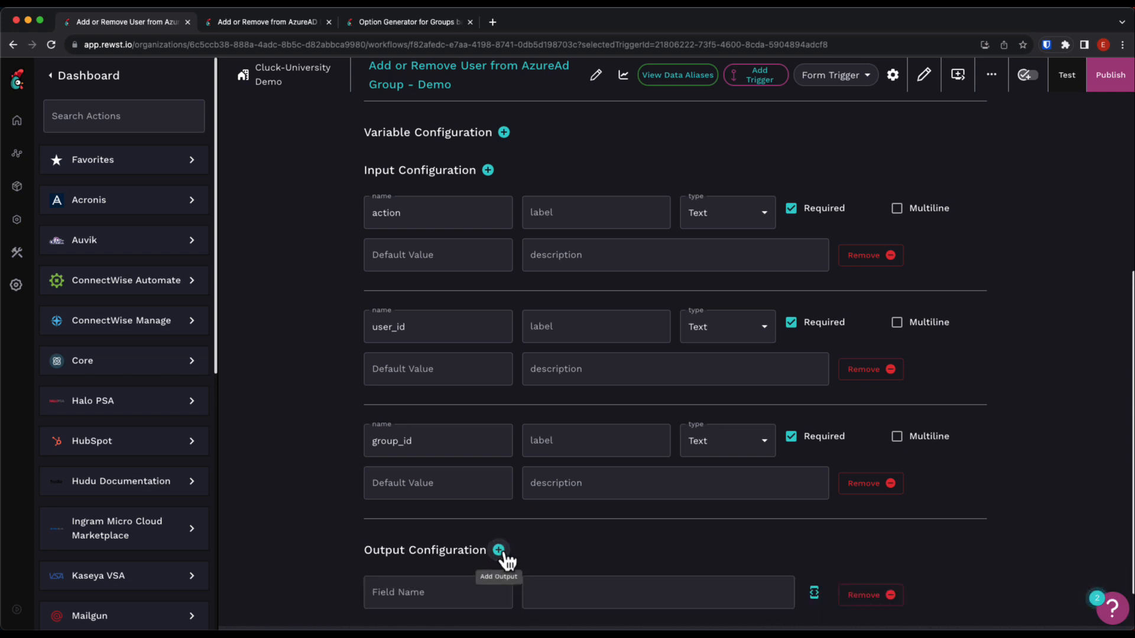
scroll(499, 548, down, 1)
click(496, 547)
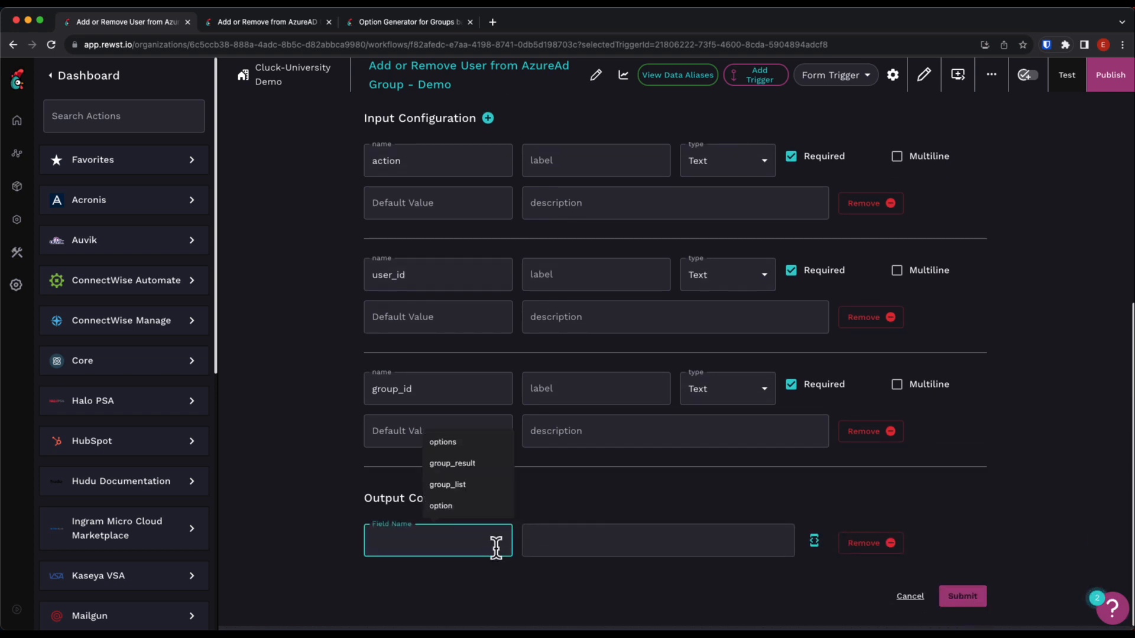
text(group_r)
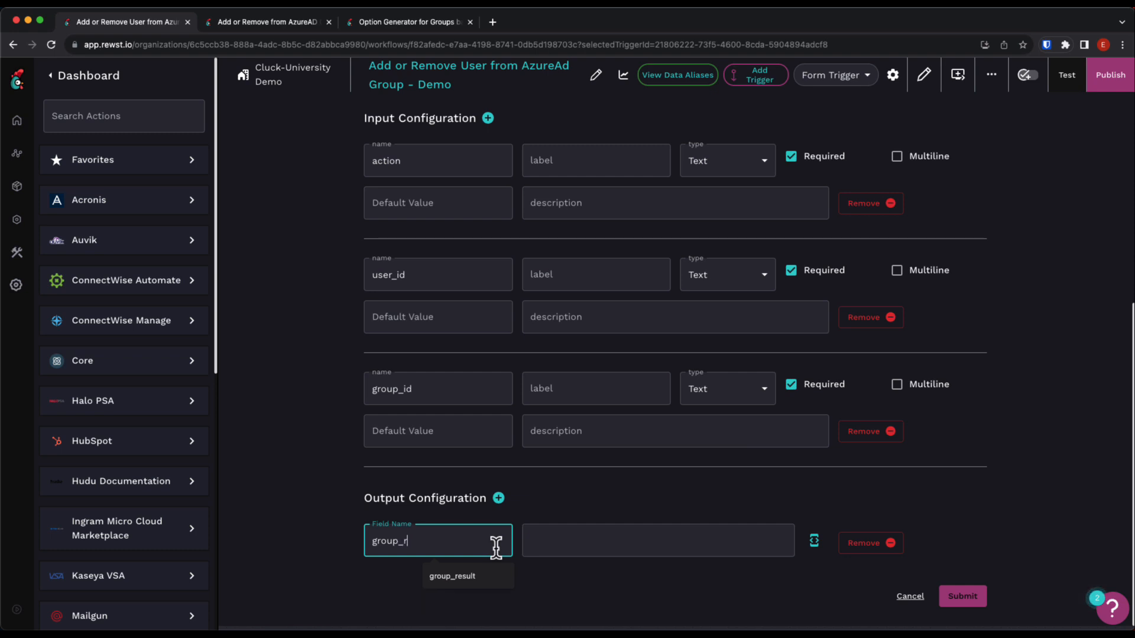
text(esult)
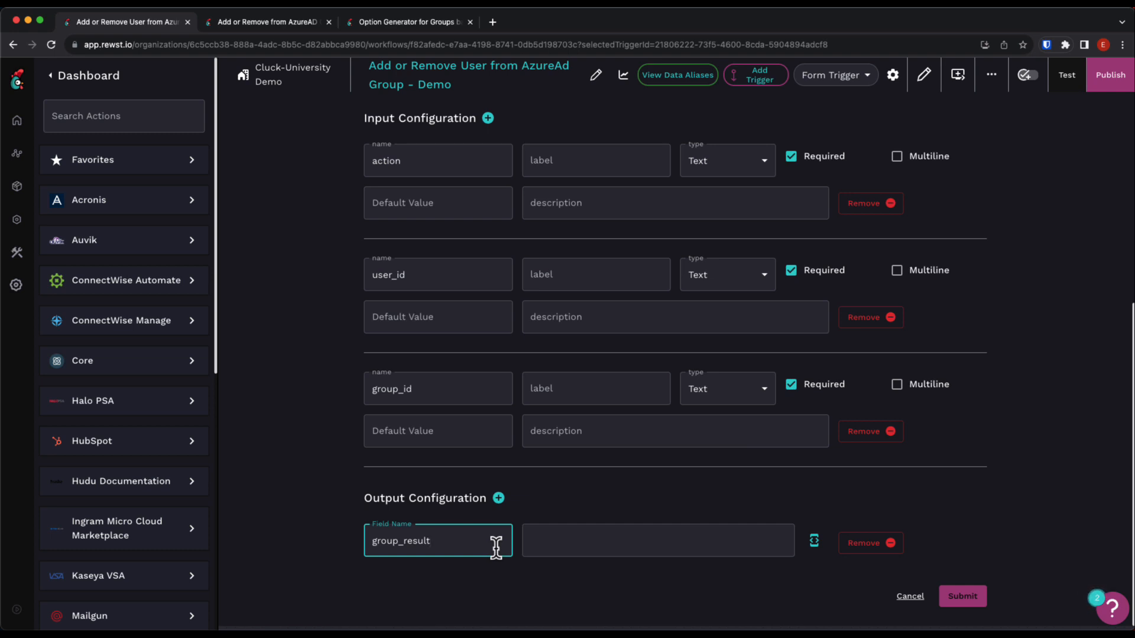
Set the group_result output's value to {{ CTX.group_result }} and submit the workflow configuration.
click(814, 541)
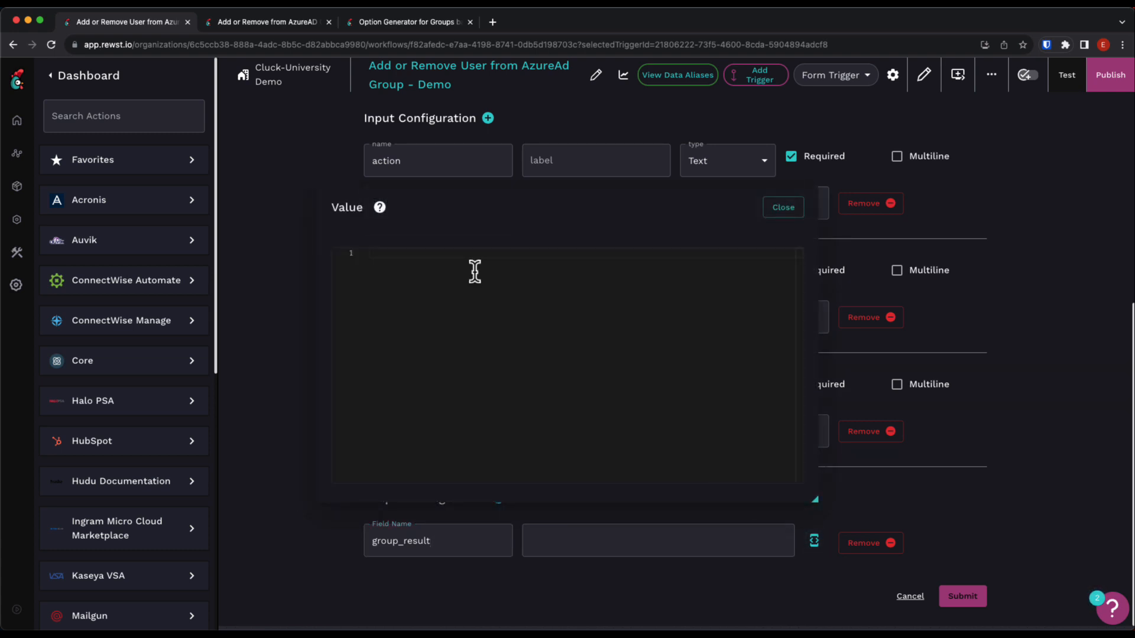
text({{ CTX.)
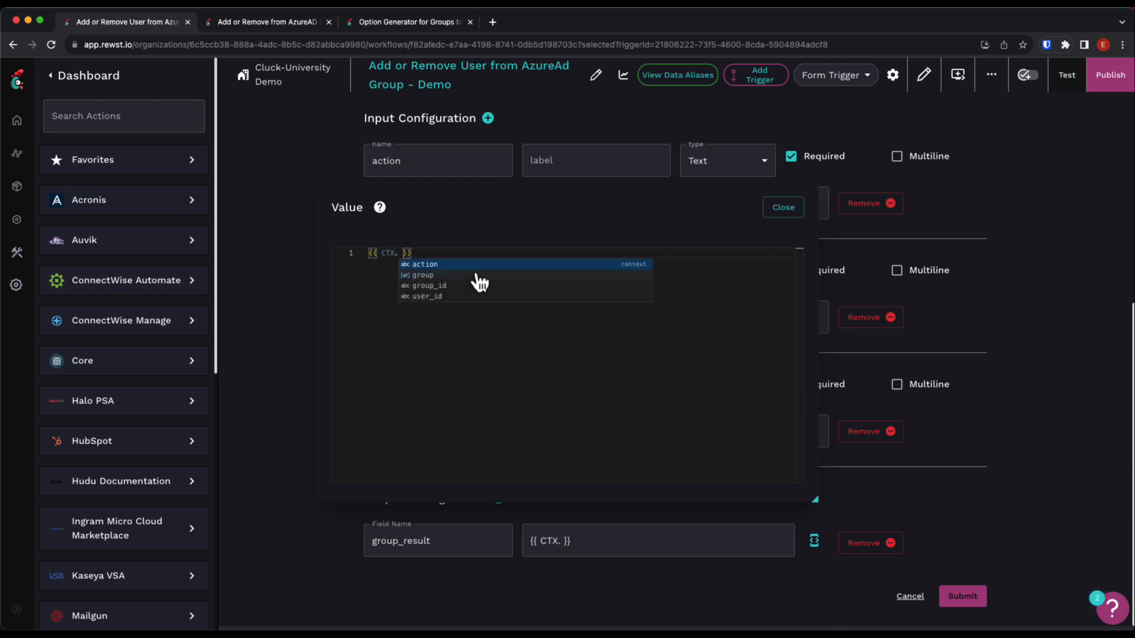
text(group_result)
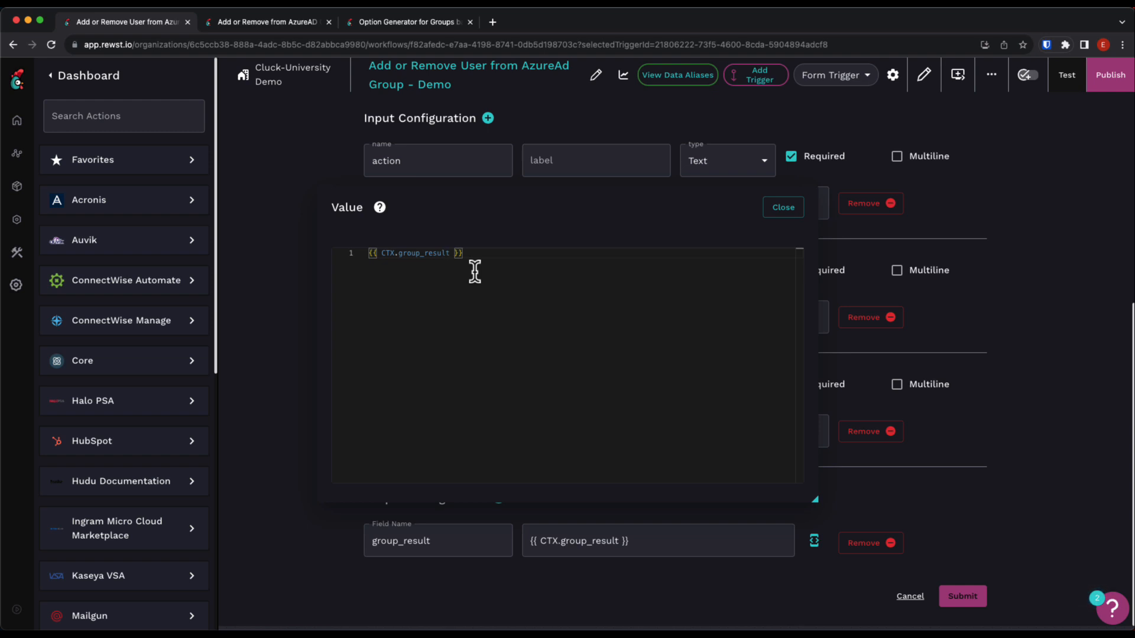
click(798, 209)
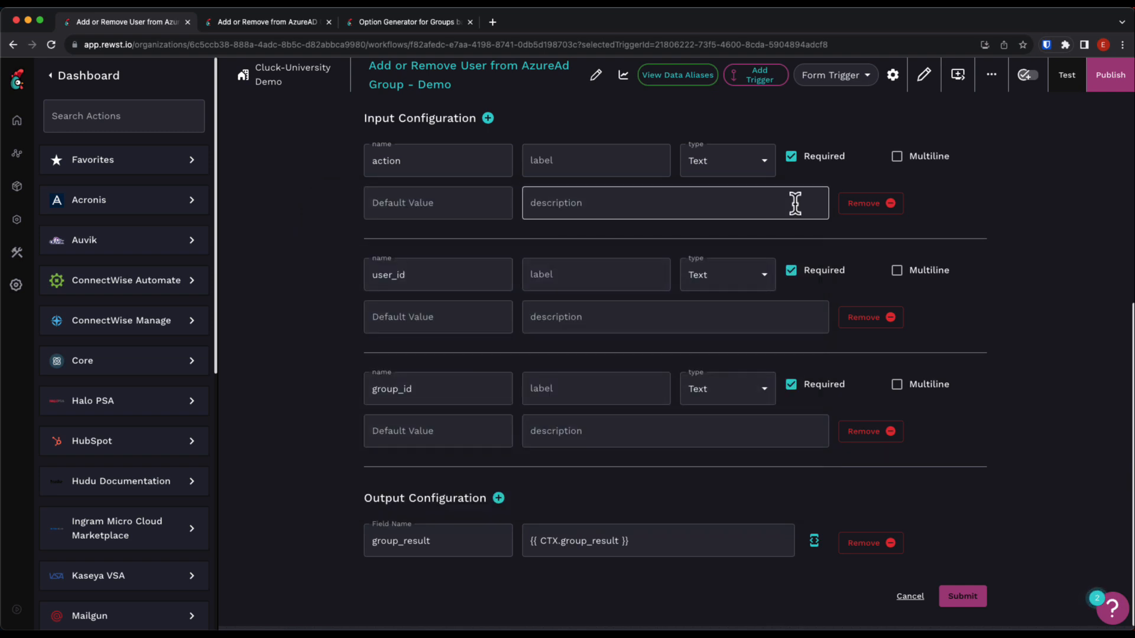
click(948, 593)
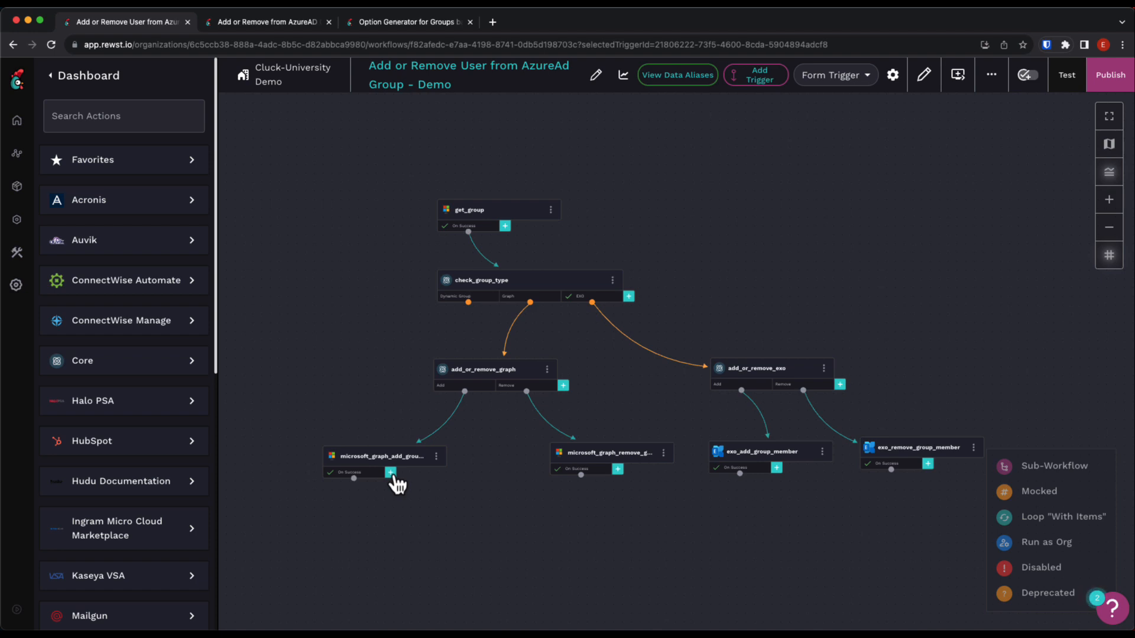
Add a data alias with key group_result to the On Success transition of the Microsoft Graph add-group-member task.
click(364, 479)
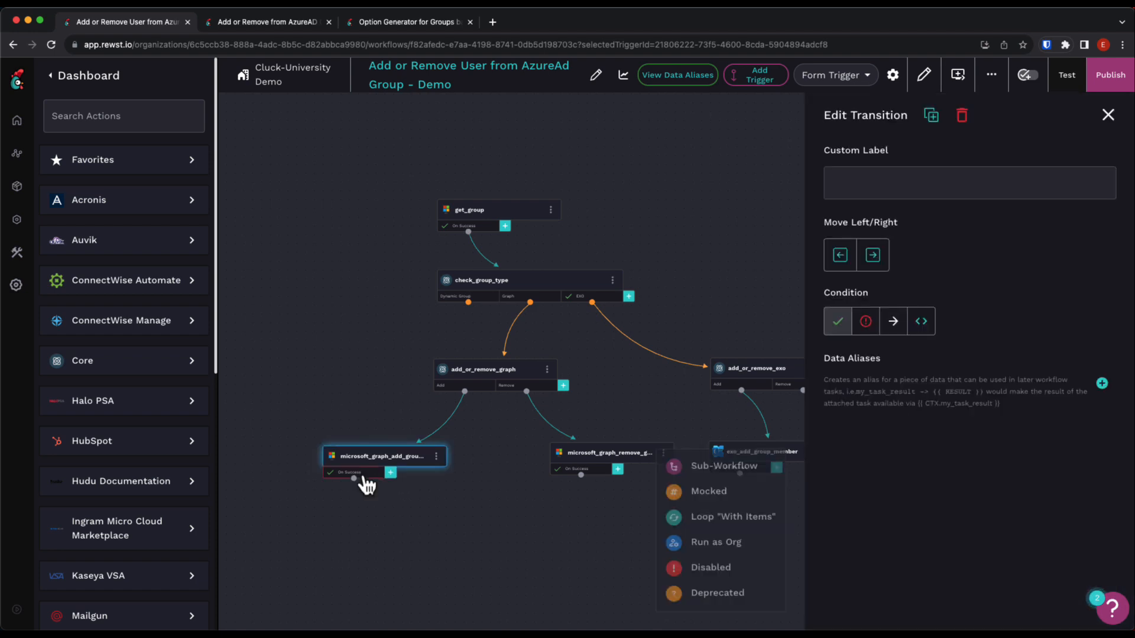
click(1102, 385)
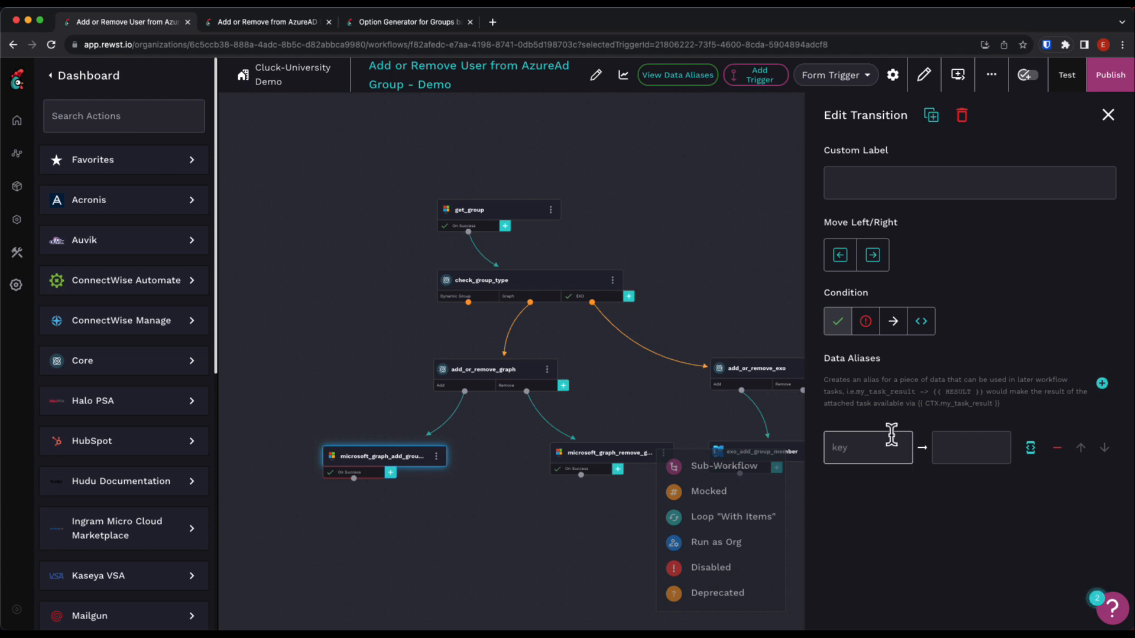
click(872, 452)
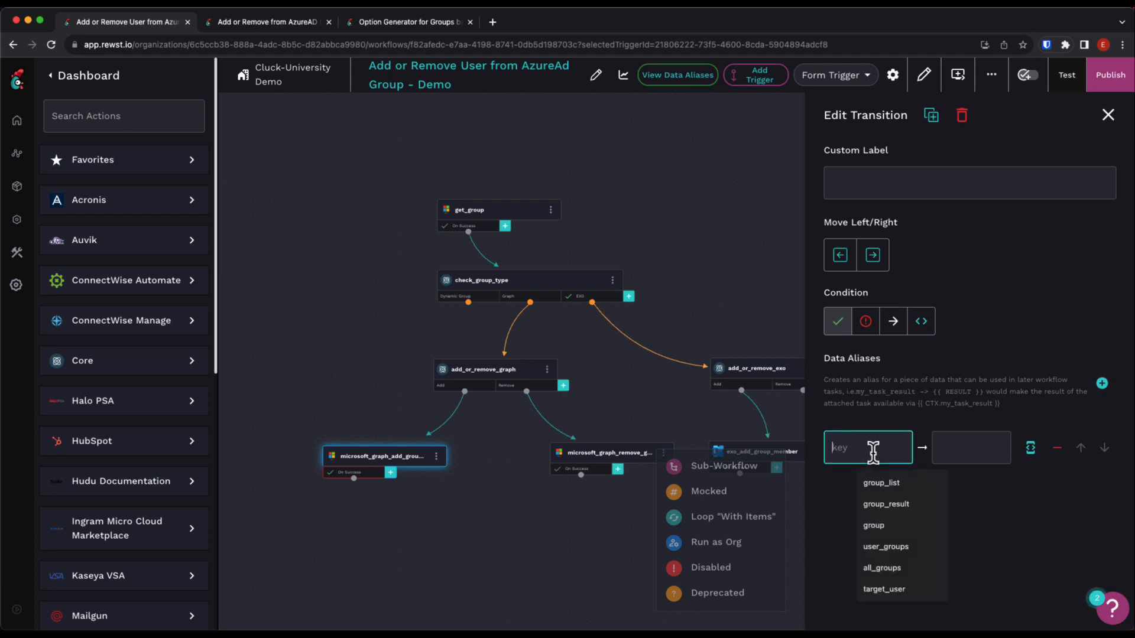
text(group)
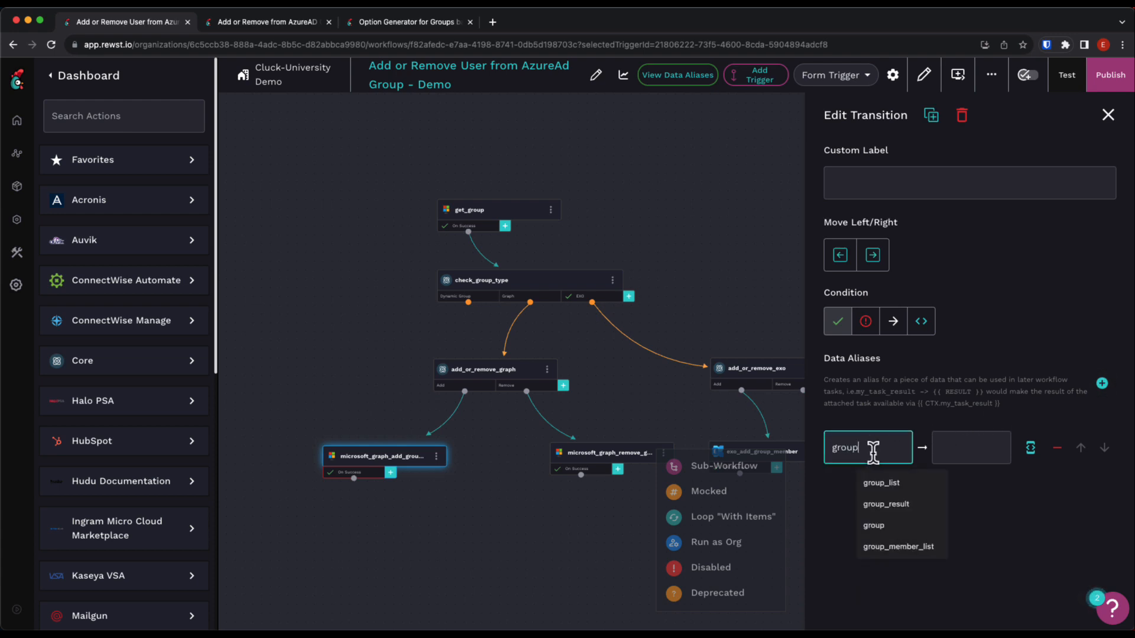
text(_result)
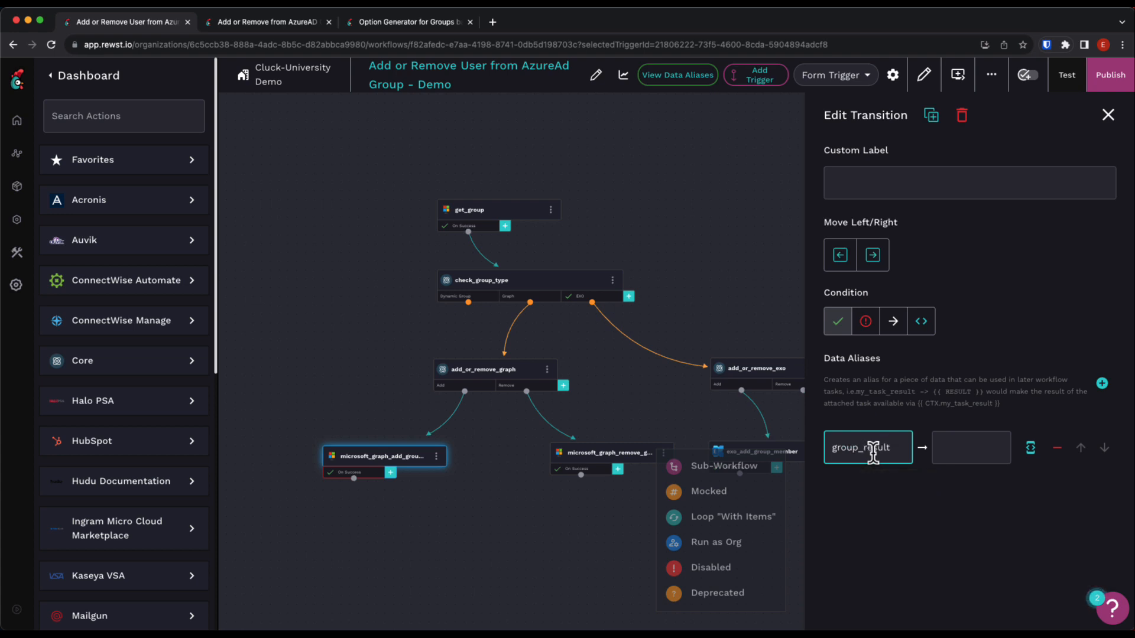
Set the success alias value to "User was added to MS Graph Group {{ CTX.group.displayName | d }}".
click(1031, 450)
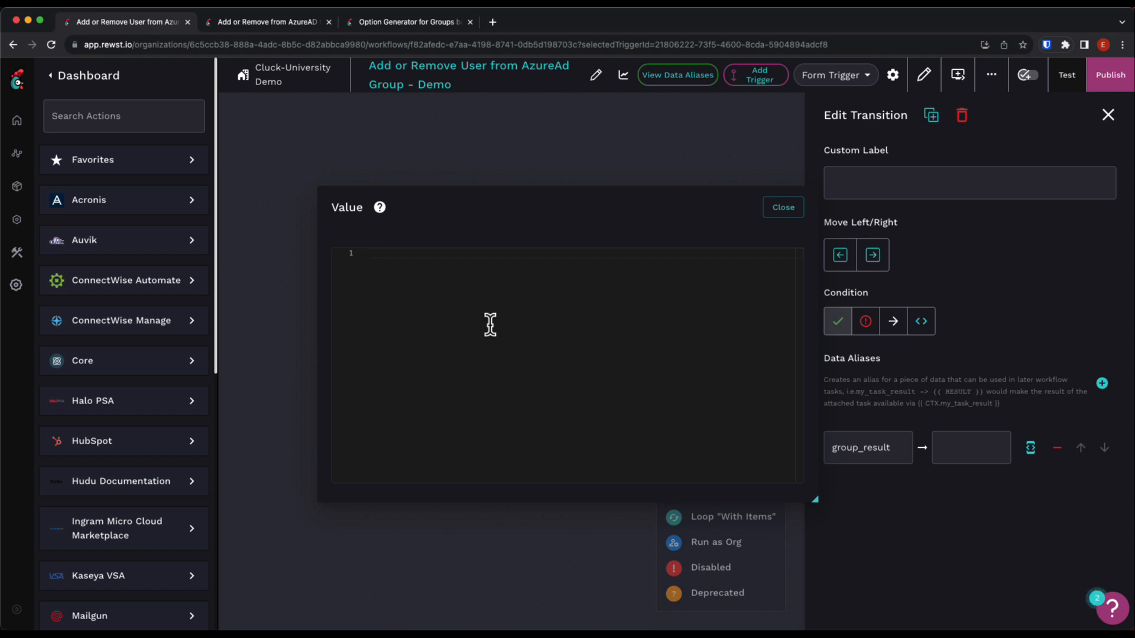
text(User w)
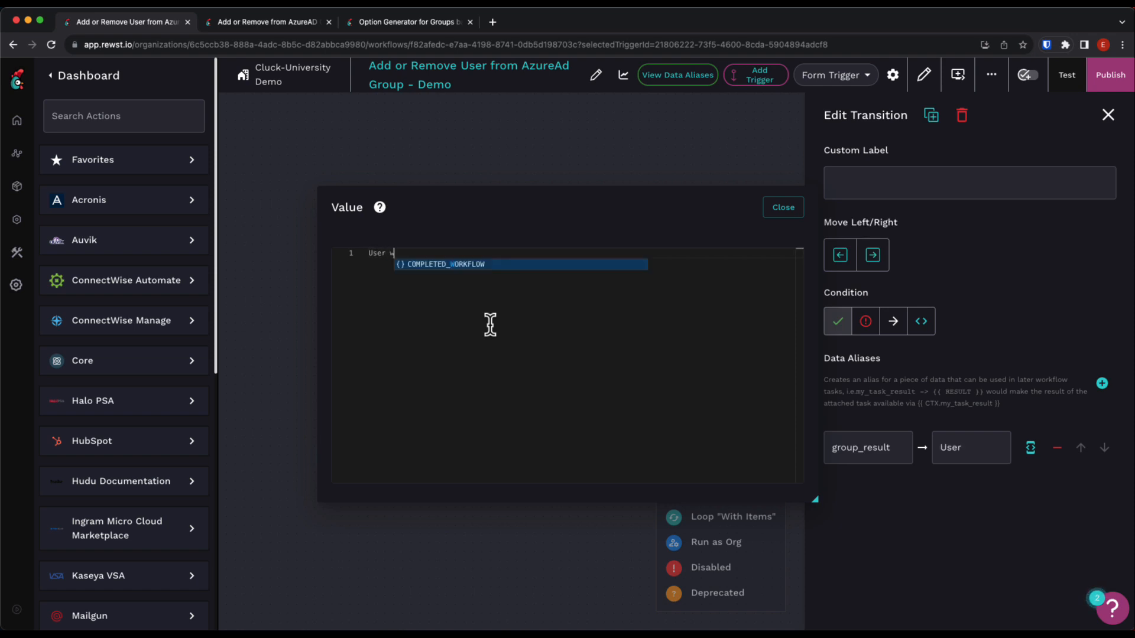
text(as added to MS Grou)
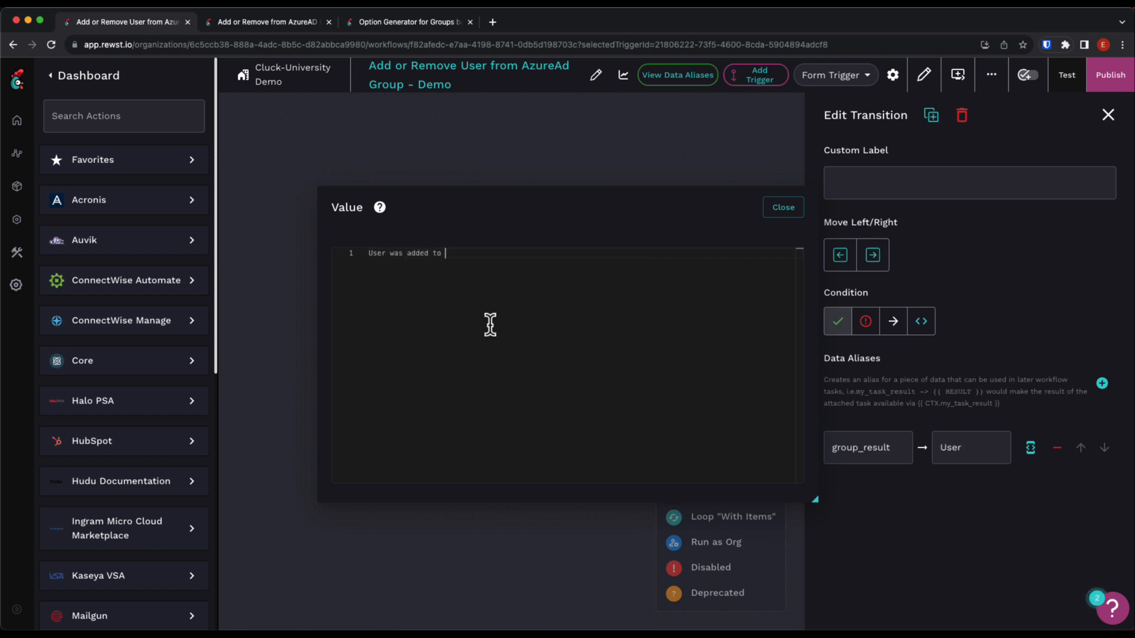
key(BackSpace)
key(BackSpace)
text(aph Group {{ )
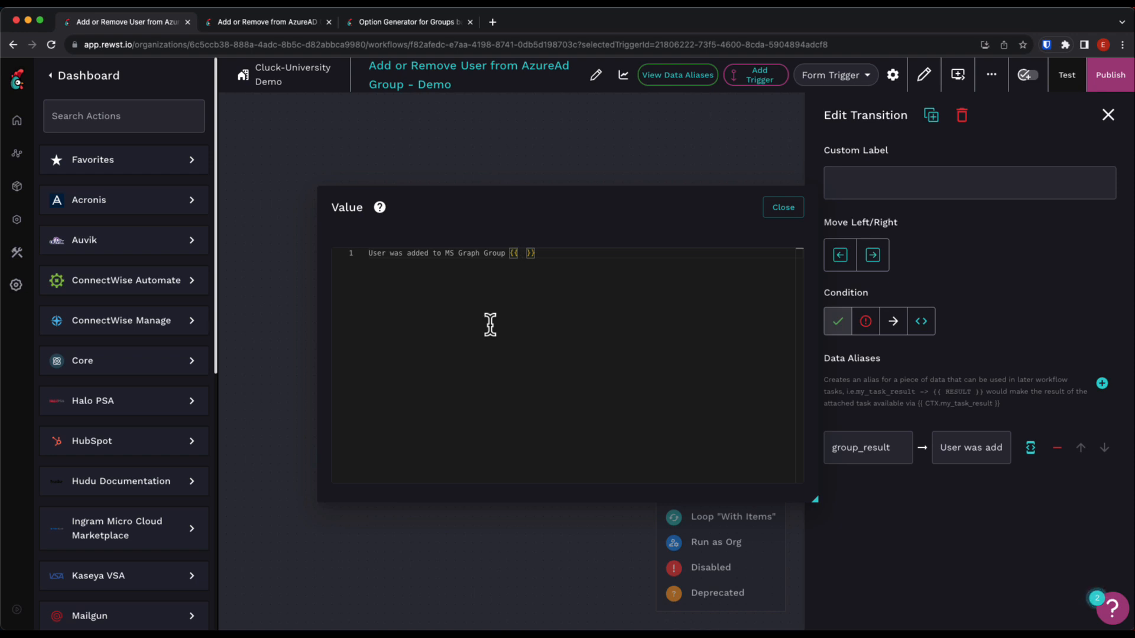
text(CTX.gr)
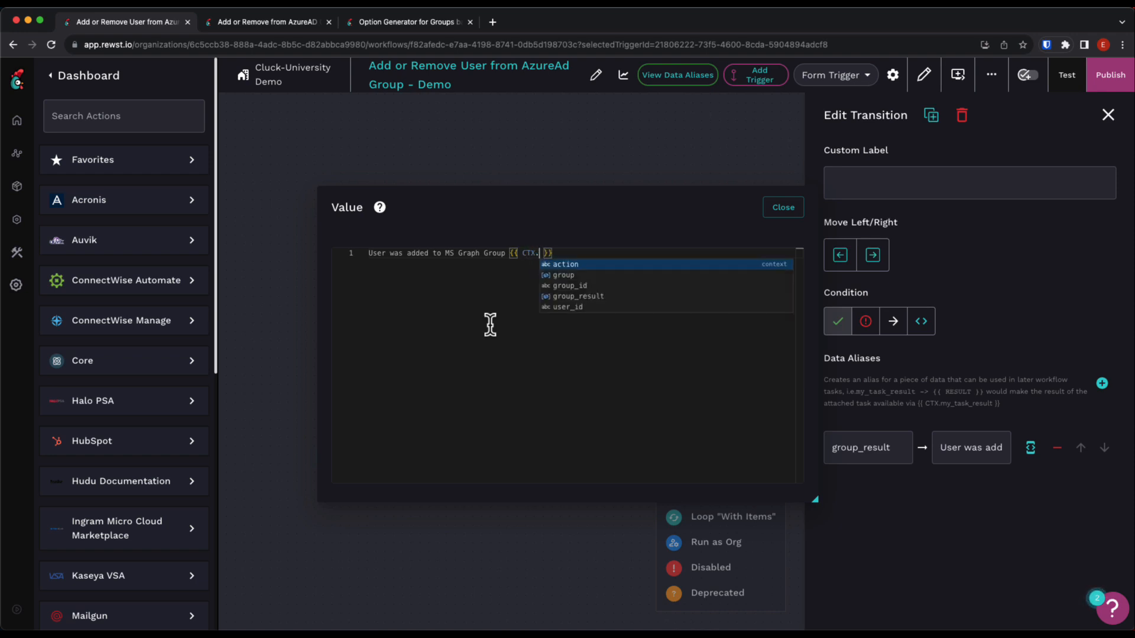
text(oup.display)
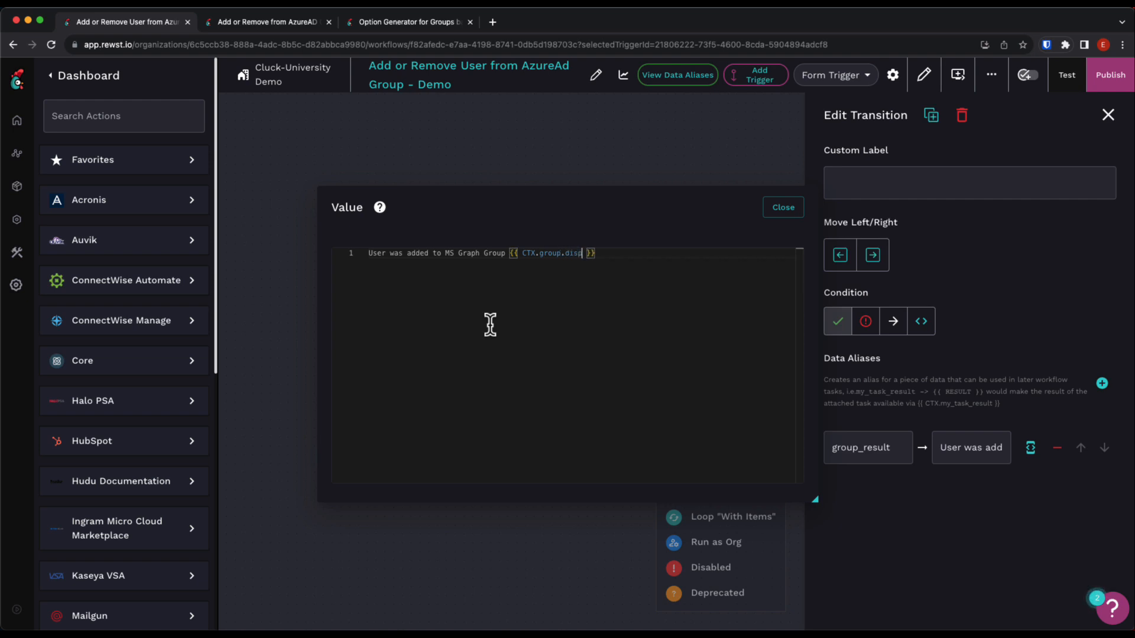
text(Name | d)
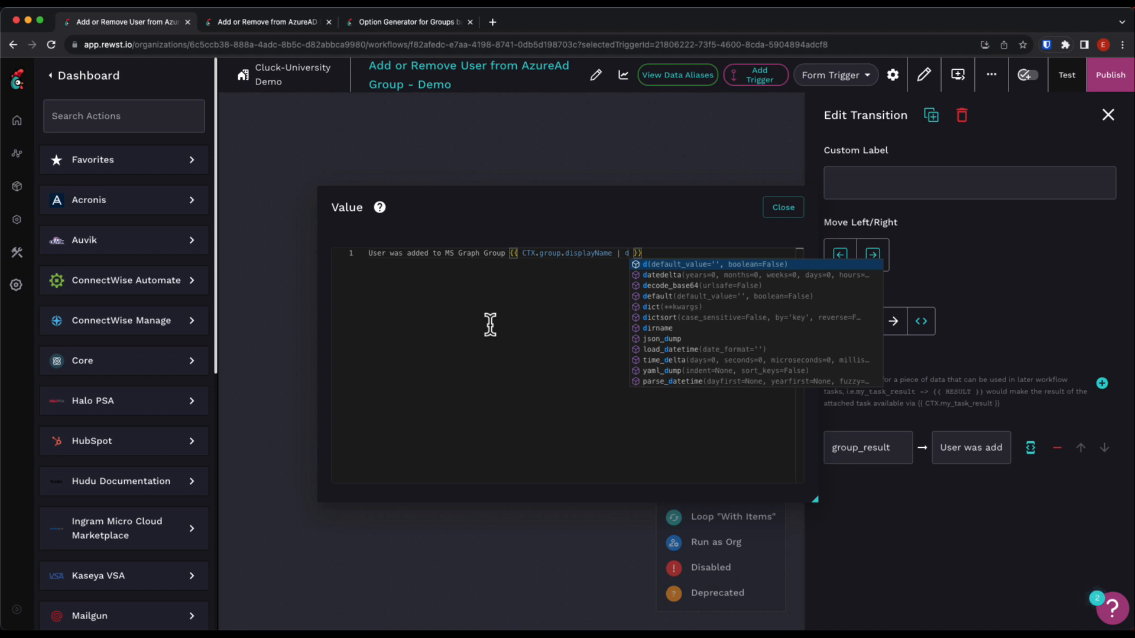
click(490, 324)
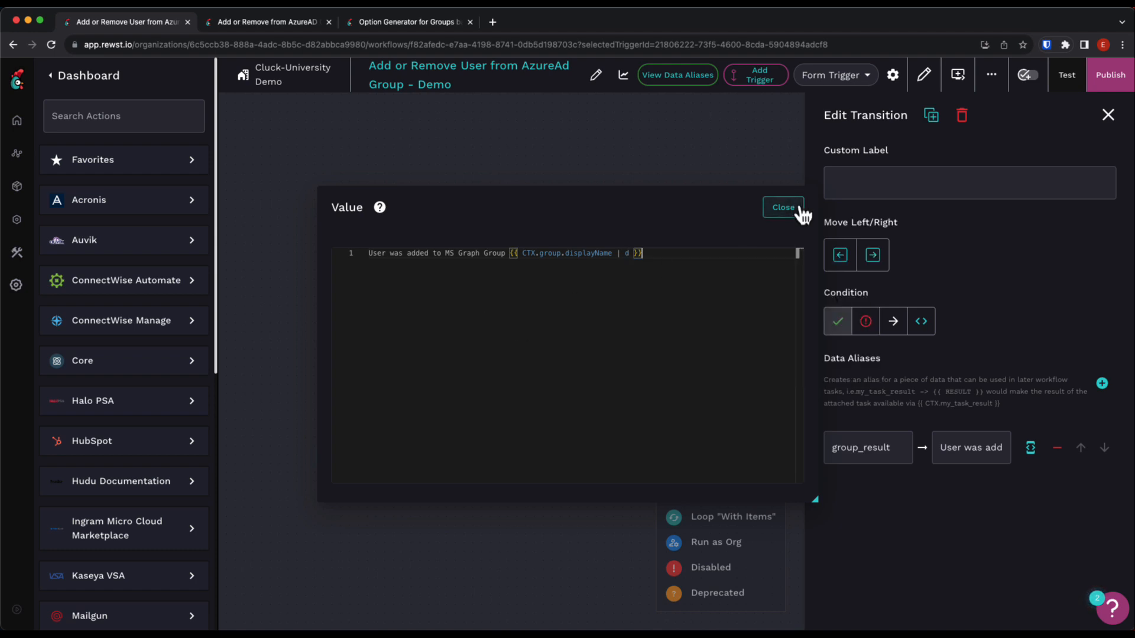
click(784, 207)
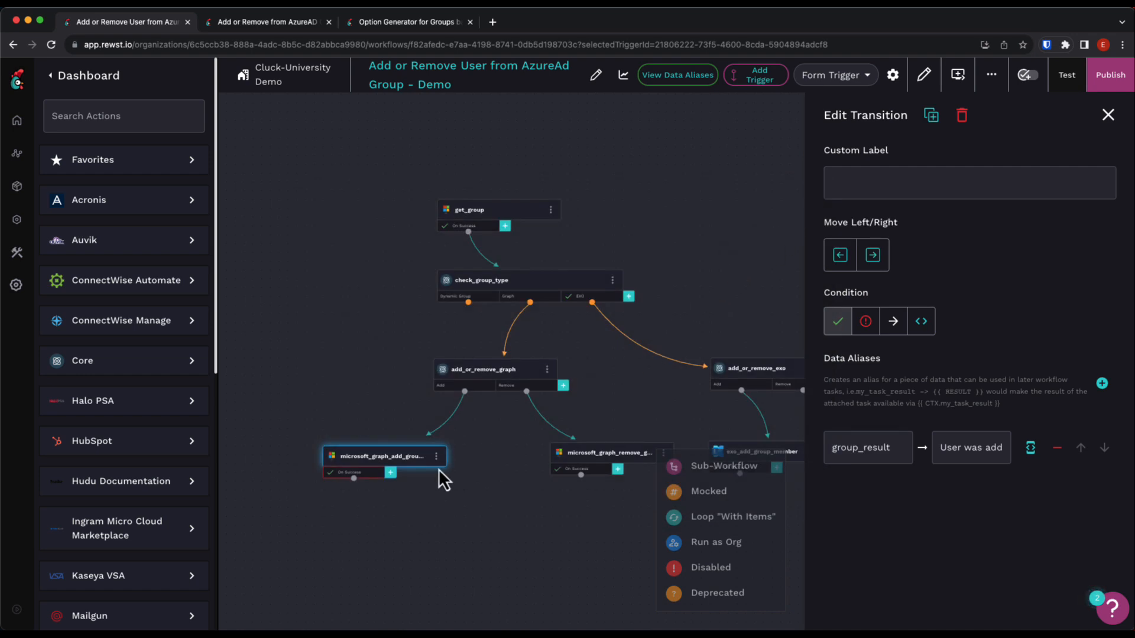
Add a second transition to the Microsoft Graph add-group-member task and set its condition to On Failure.
click(392, 474)
click(421, 477)
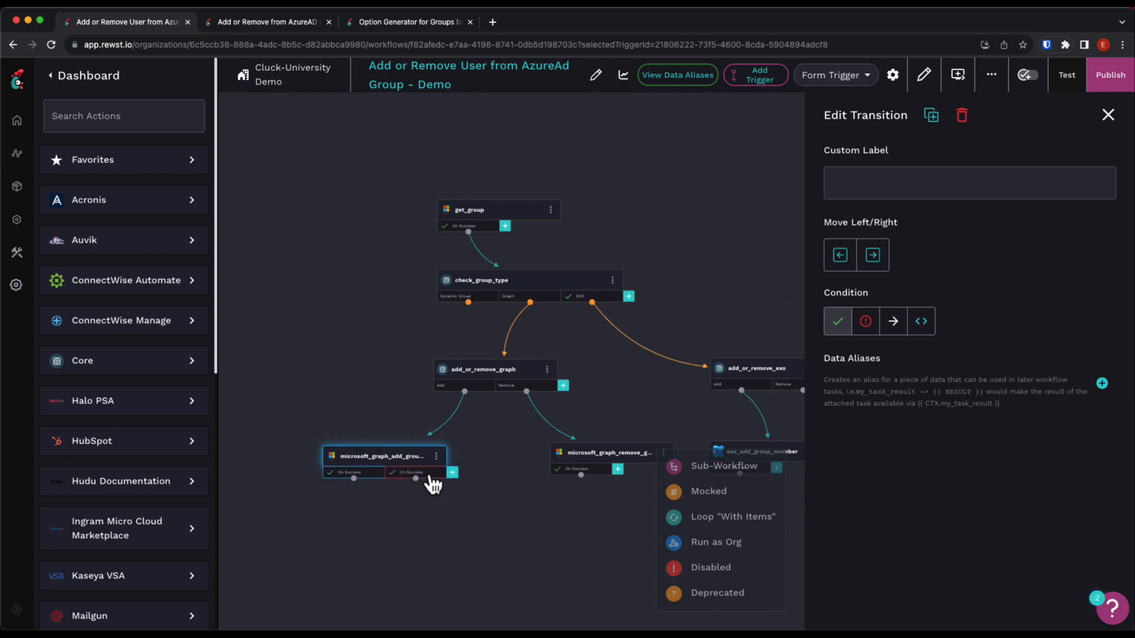
click(866, 322)
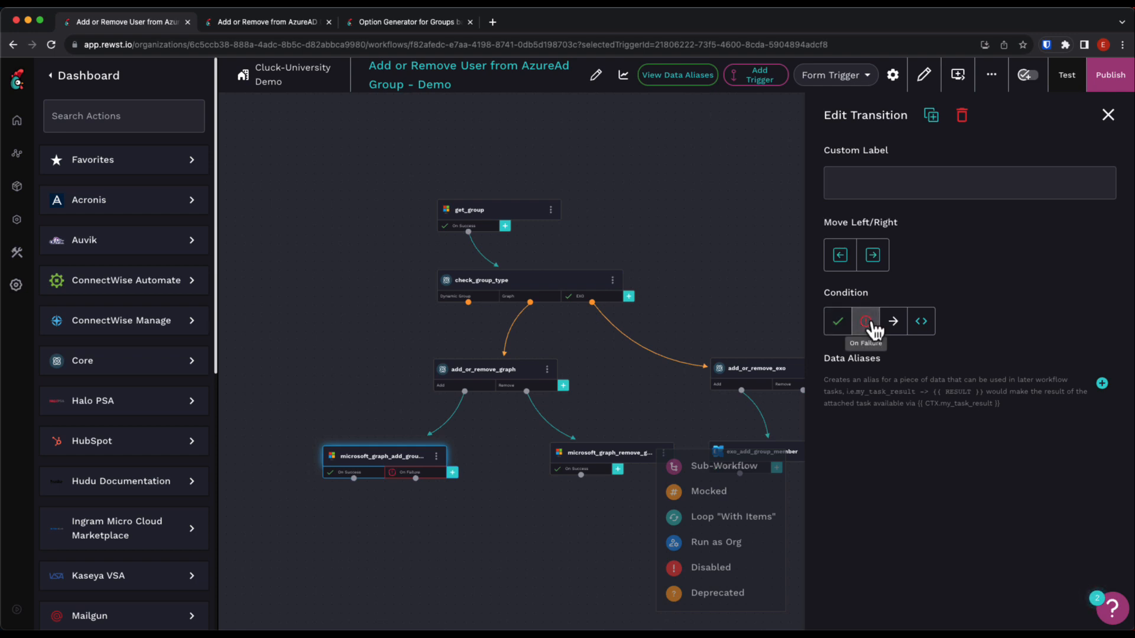
Add a data alias with key group_result to the On Failure transition.
click(1102, 383)
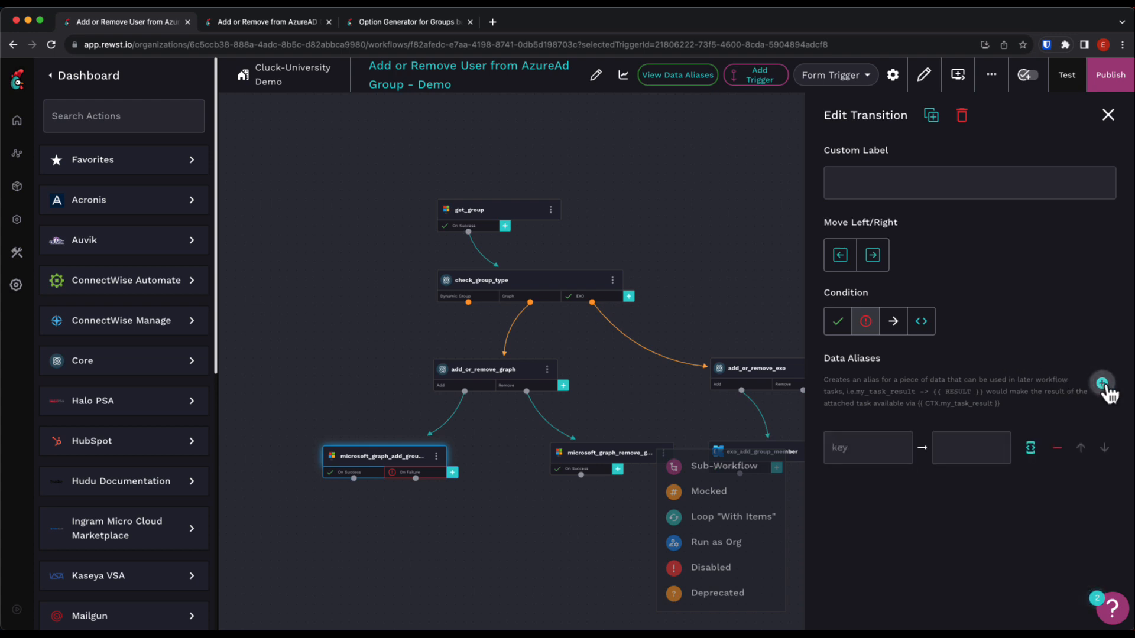
click(881, 448)
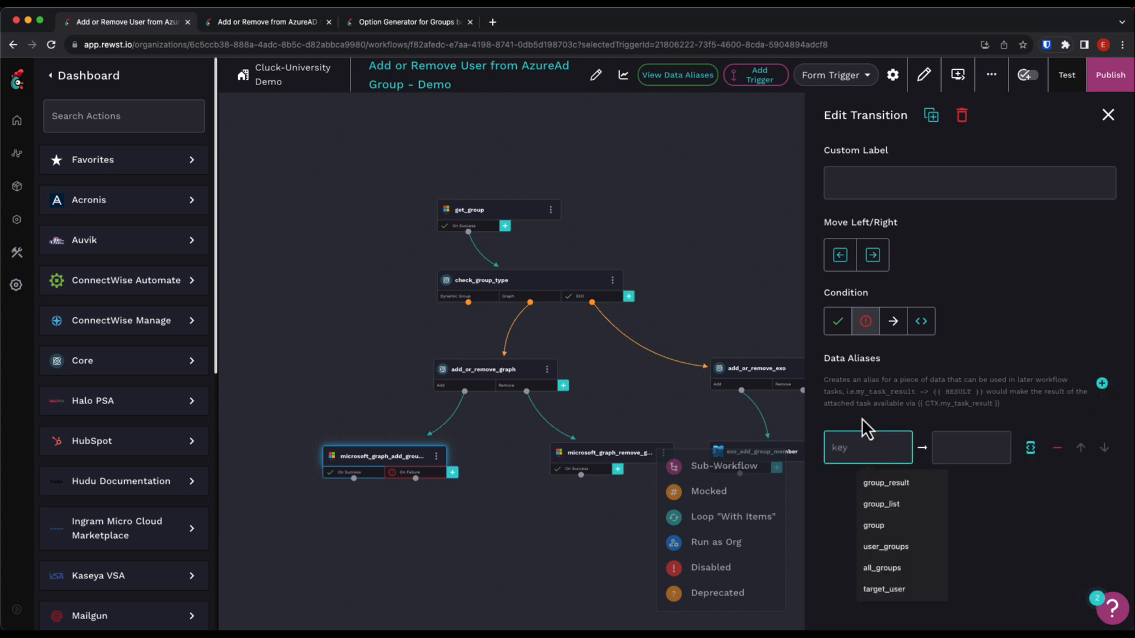
text(group_)
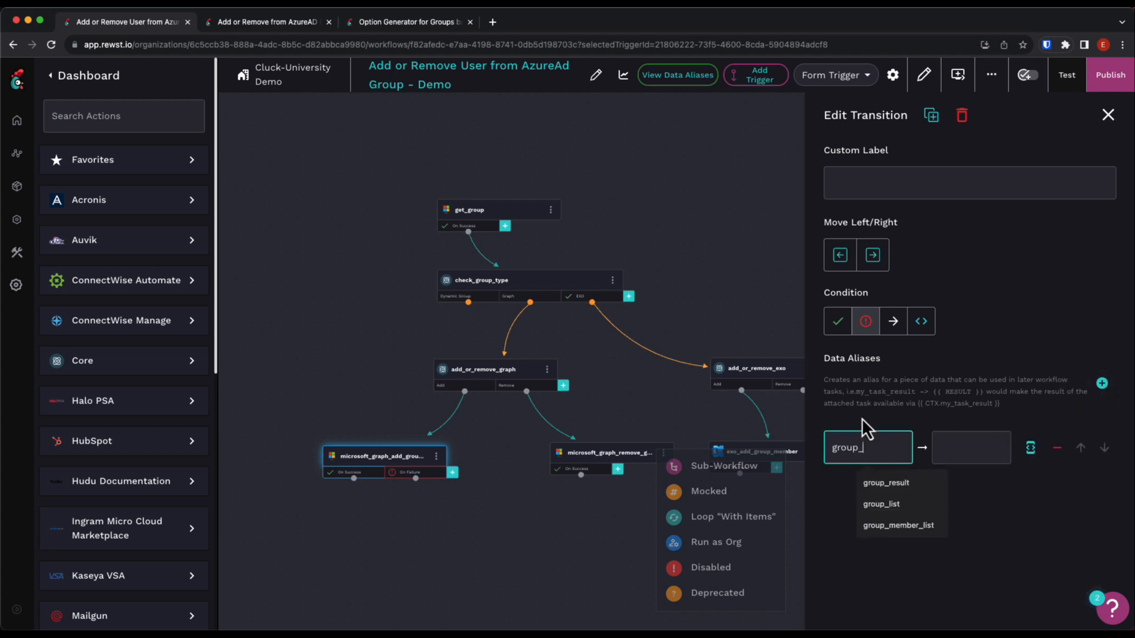
text(result)
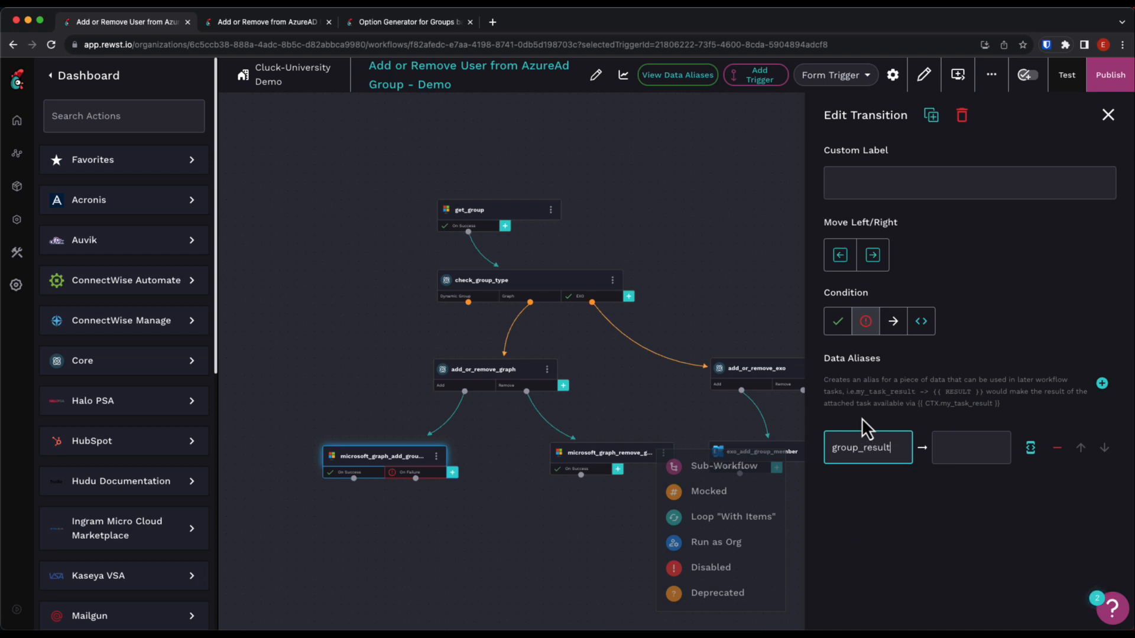
Set the On Failure alias value to "Failed adding the user to Graph Group {{ CTX.group.displayName | d }}".
click(1031, 449)
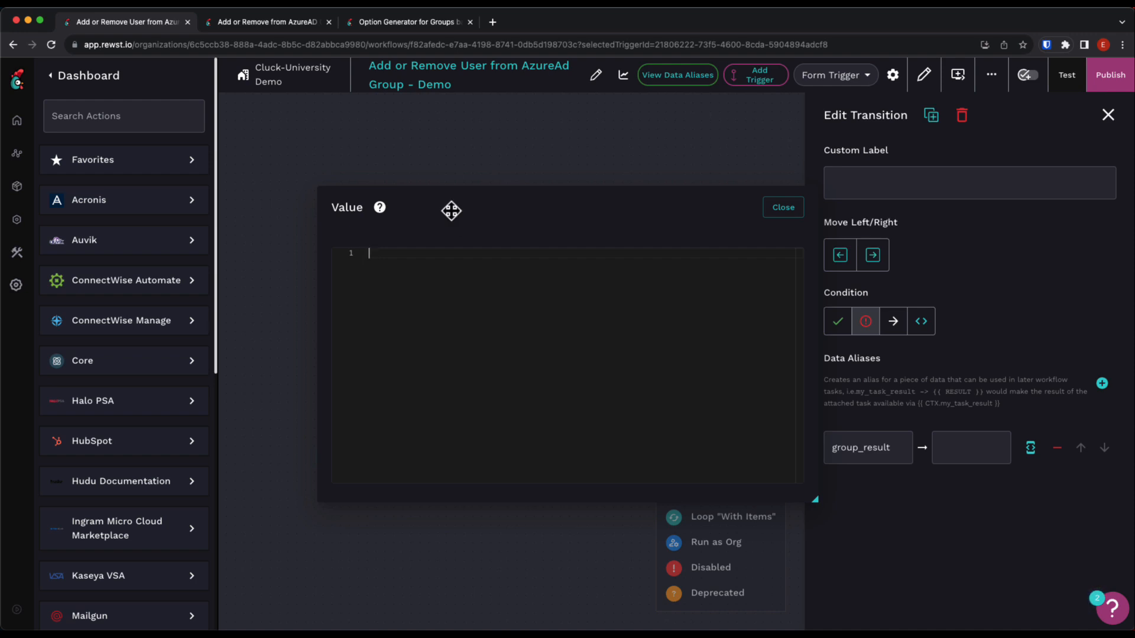
text(Failed adding the )
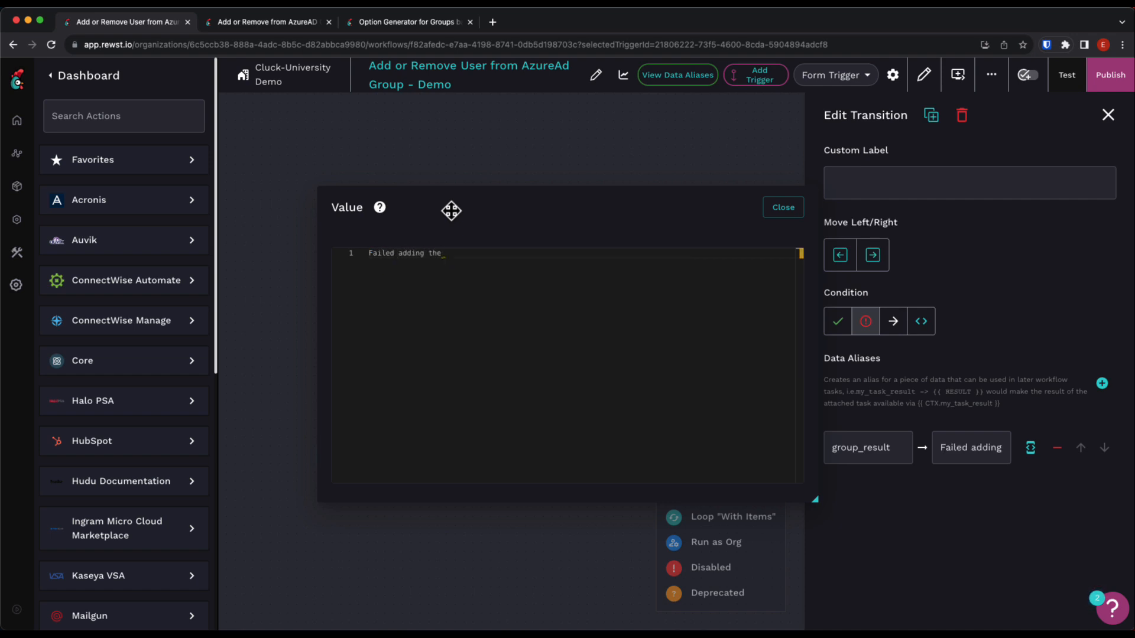
text(user to Grap)
text(h Group {{ )
text(CTX.g)
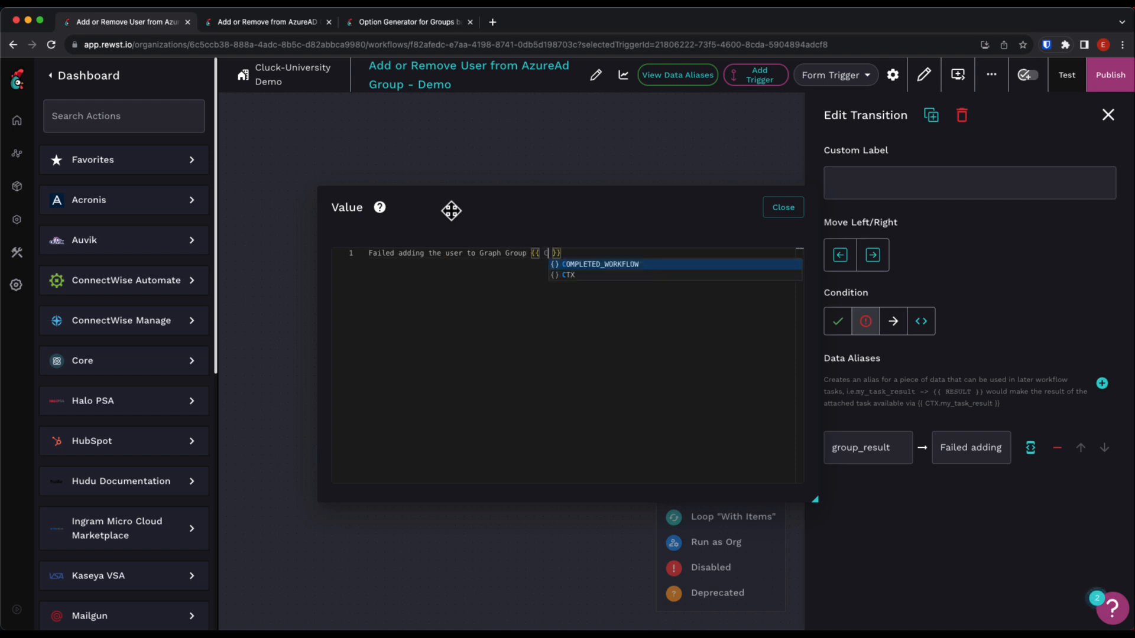
text(roup.displa)
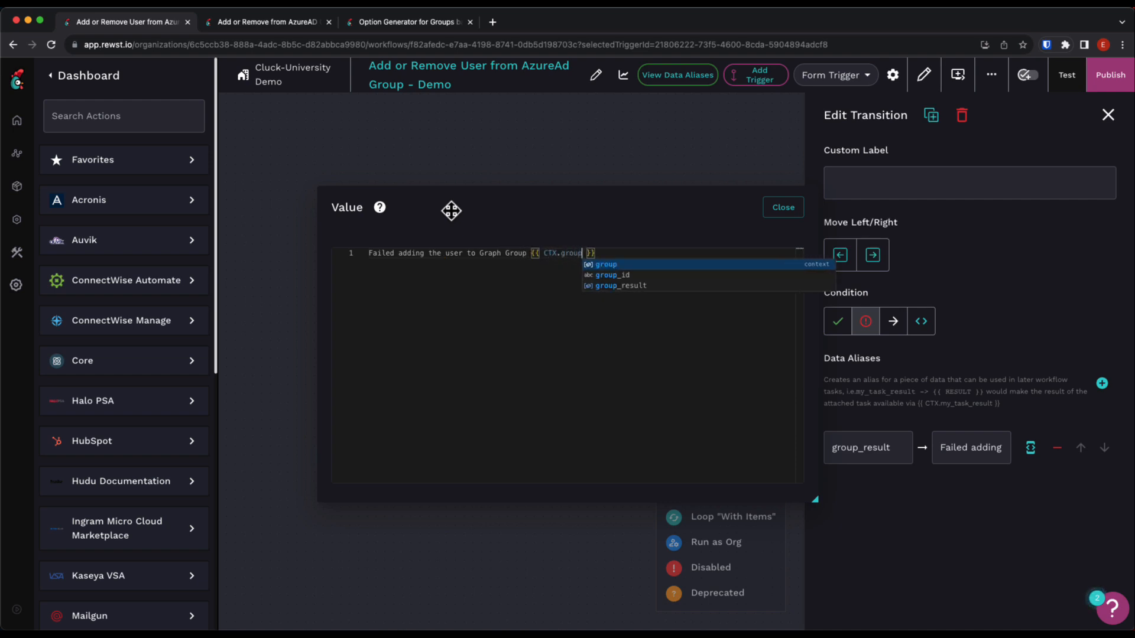
text(yName | d)
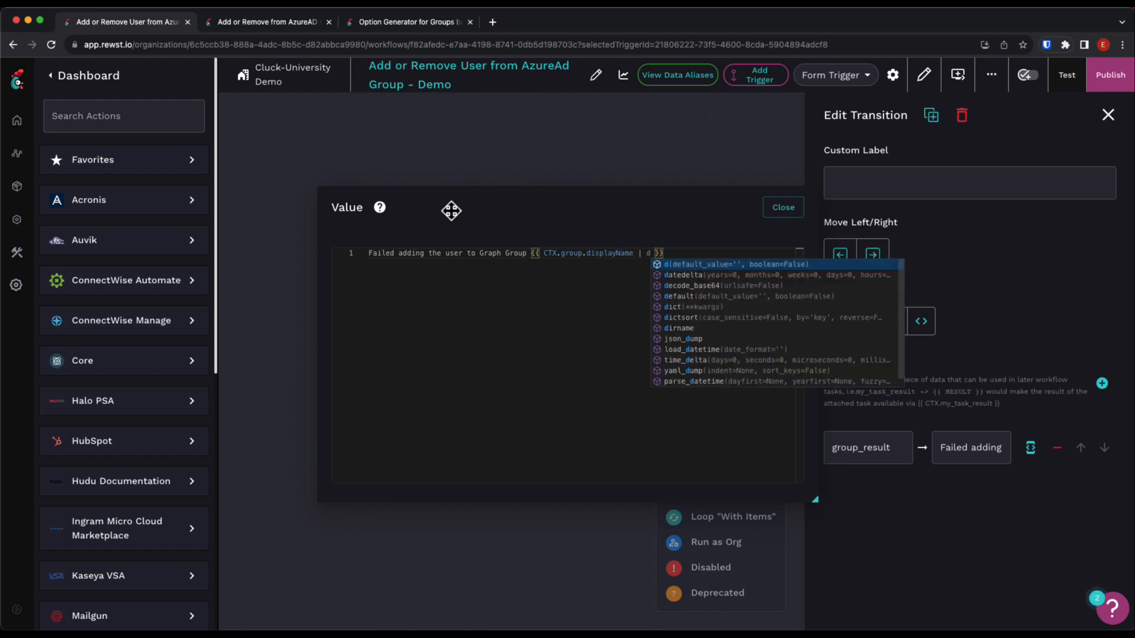
key(Escape)
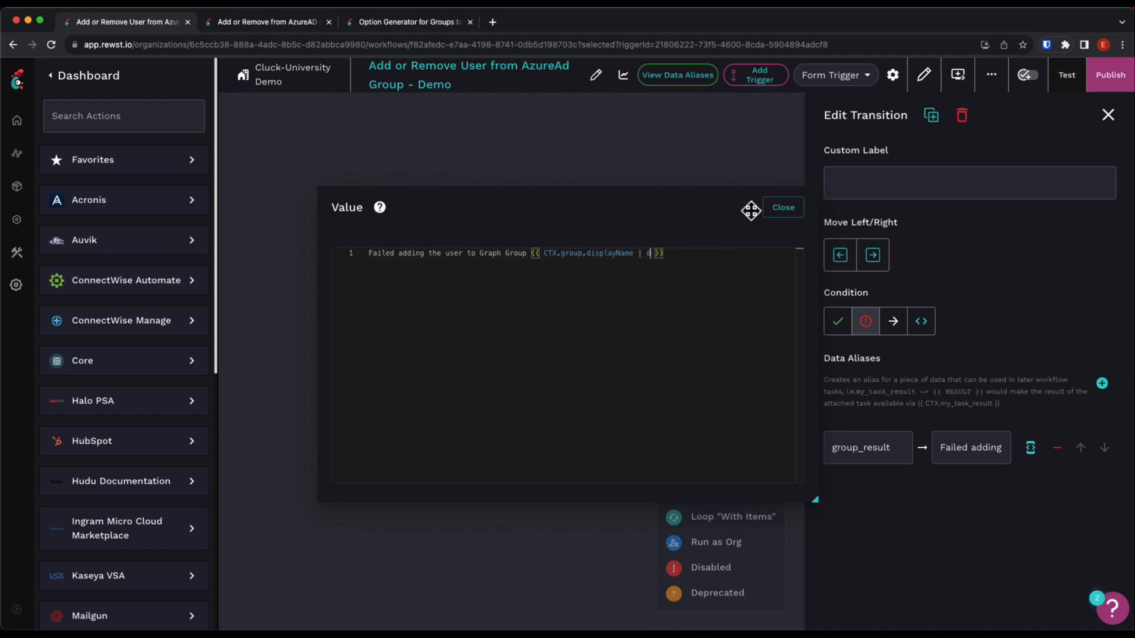
click(781, 208)
drag(692, 375, 576, 332)
scroll(576, 332, down, 1)
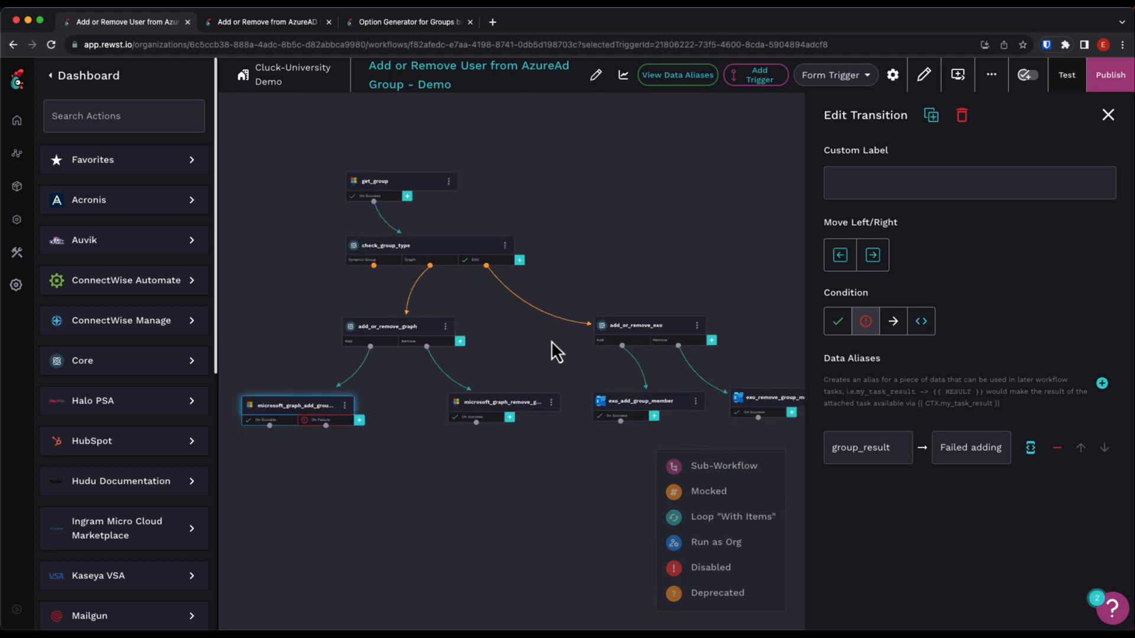
click(512, 321)
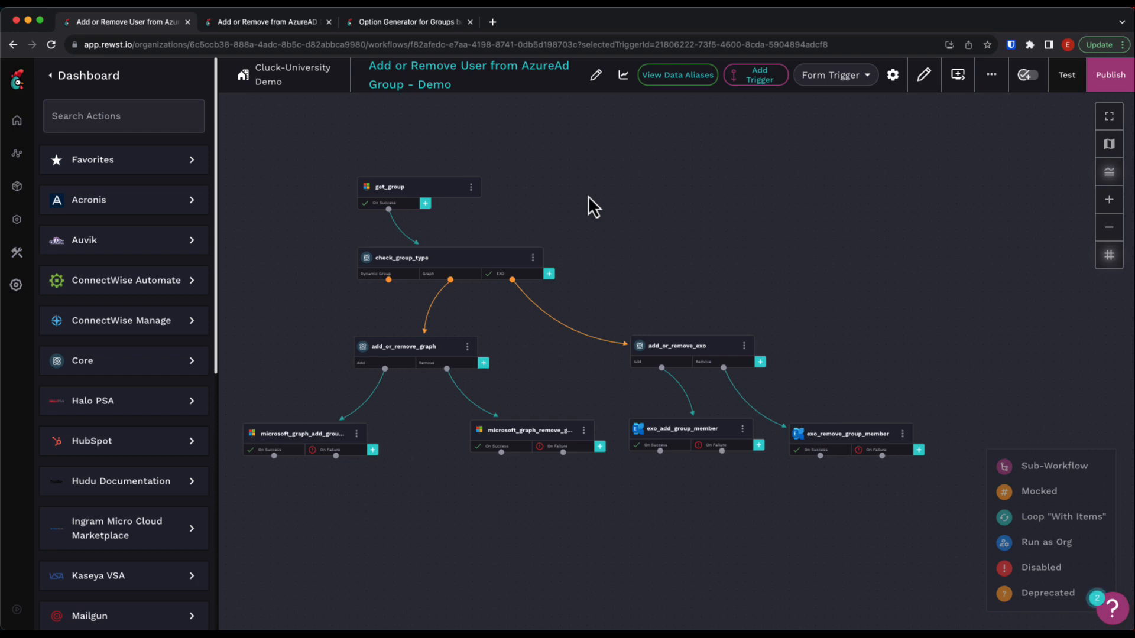
Add an On Failure transition to the get_group task with a data alias keyed group_result.
click(425, 204)
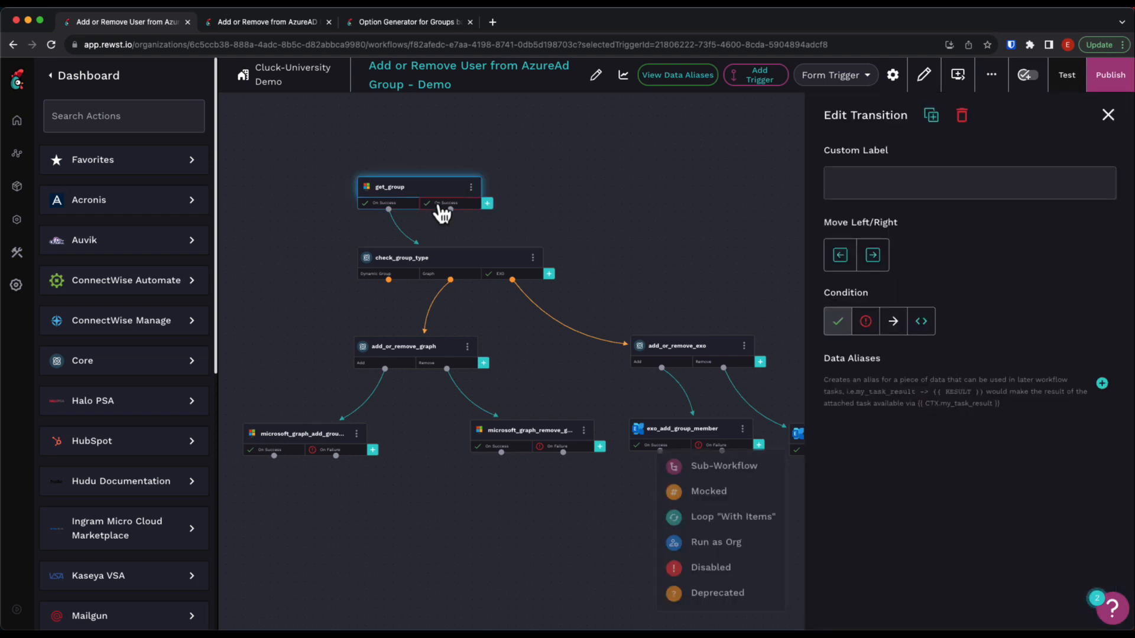
click(866, 324)
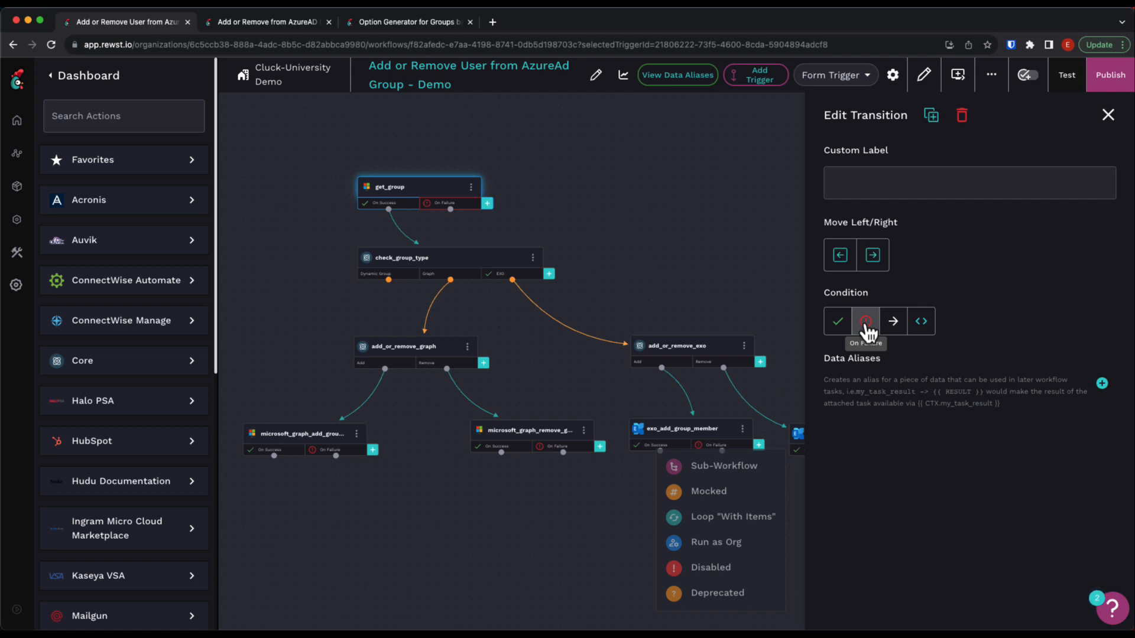
click(1102, 384)
click(887, 447)
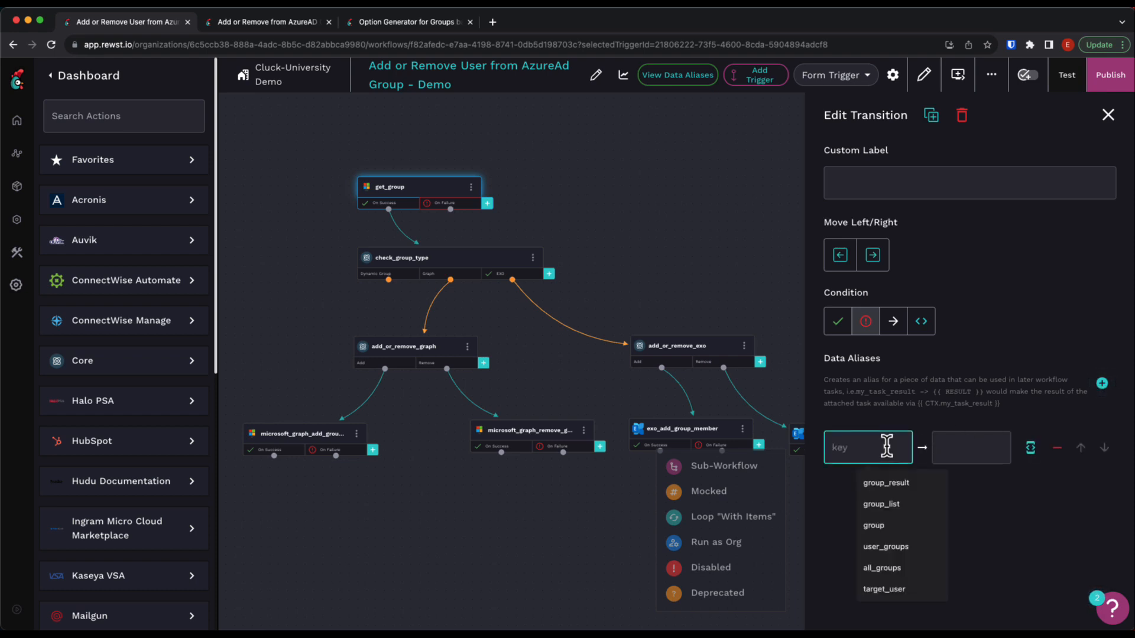
text(group_resu)
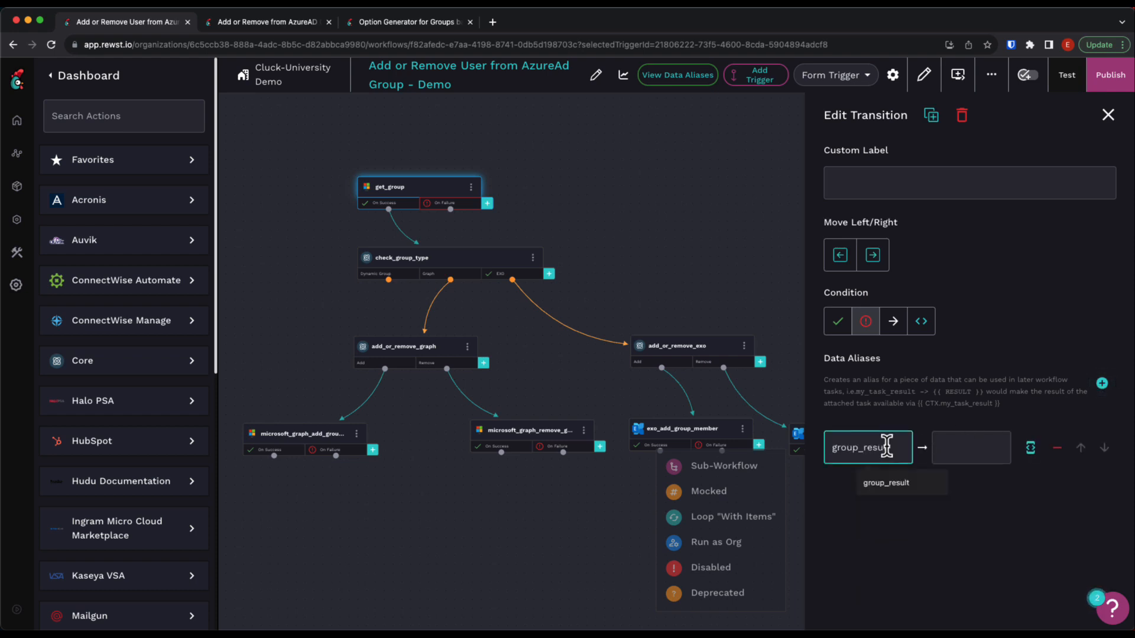
key(Escape)
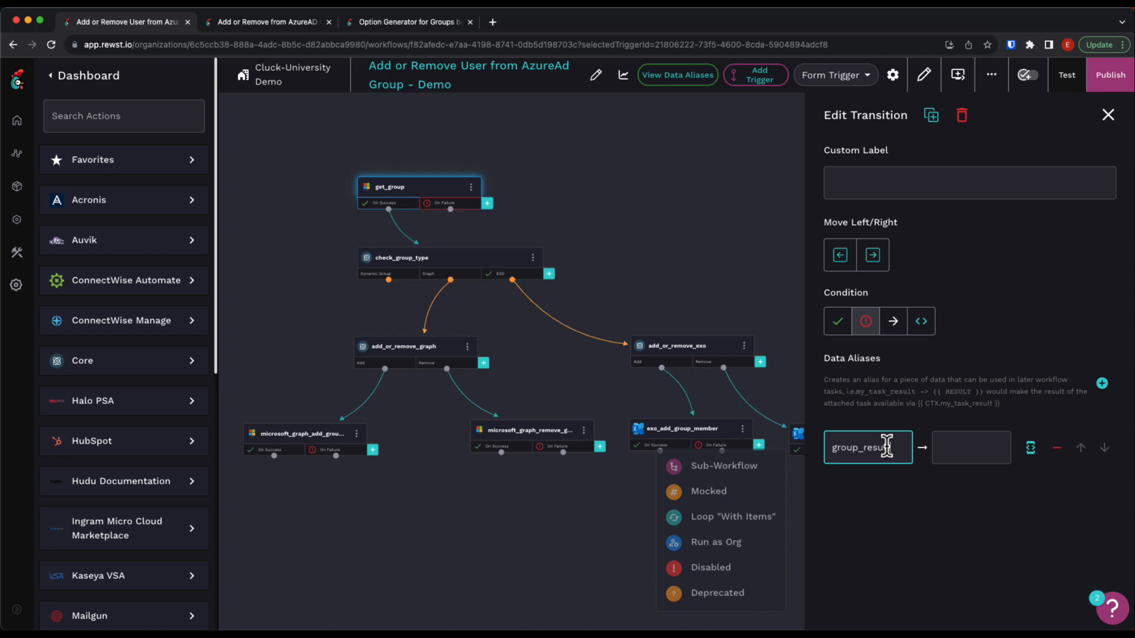
key(Tab)
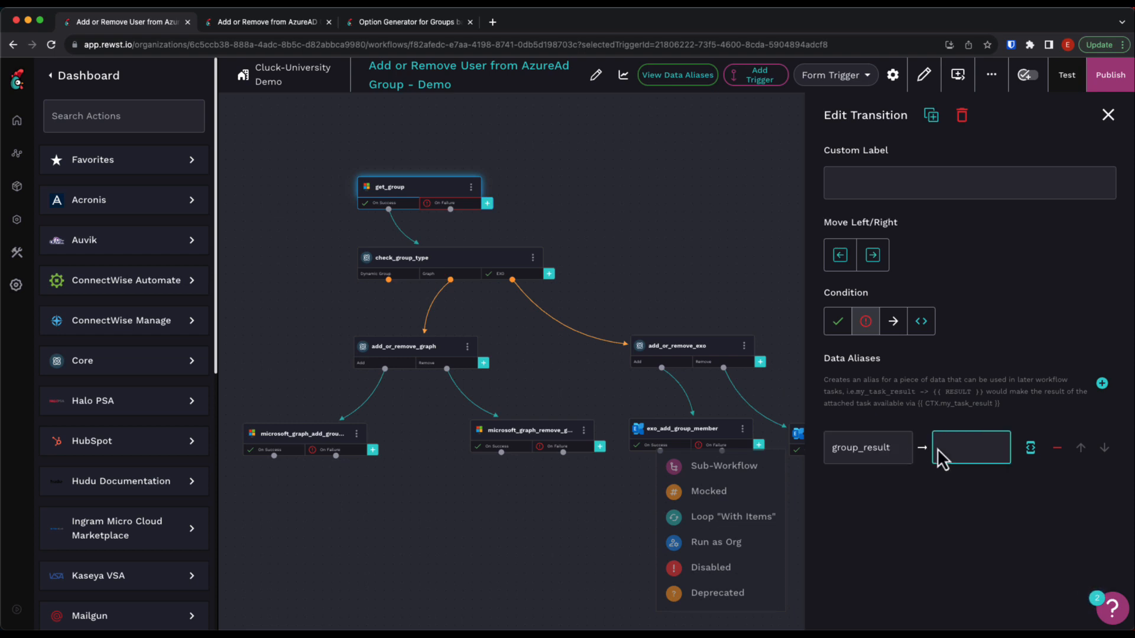
Set the get_group failure alias value to "Failed to get Group information for {{ CTX.group_id }}".
click(1030, 448)
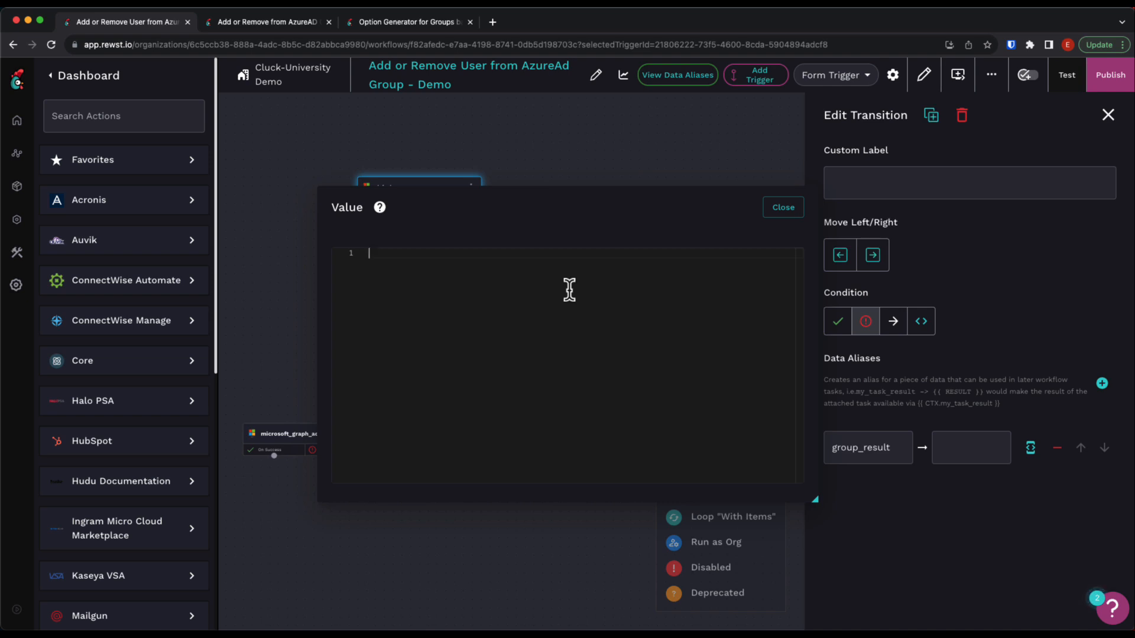
text(Failed t)
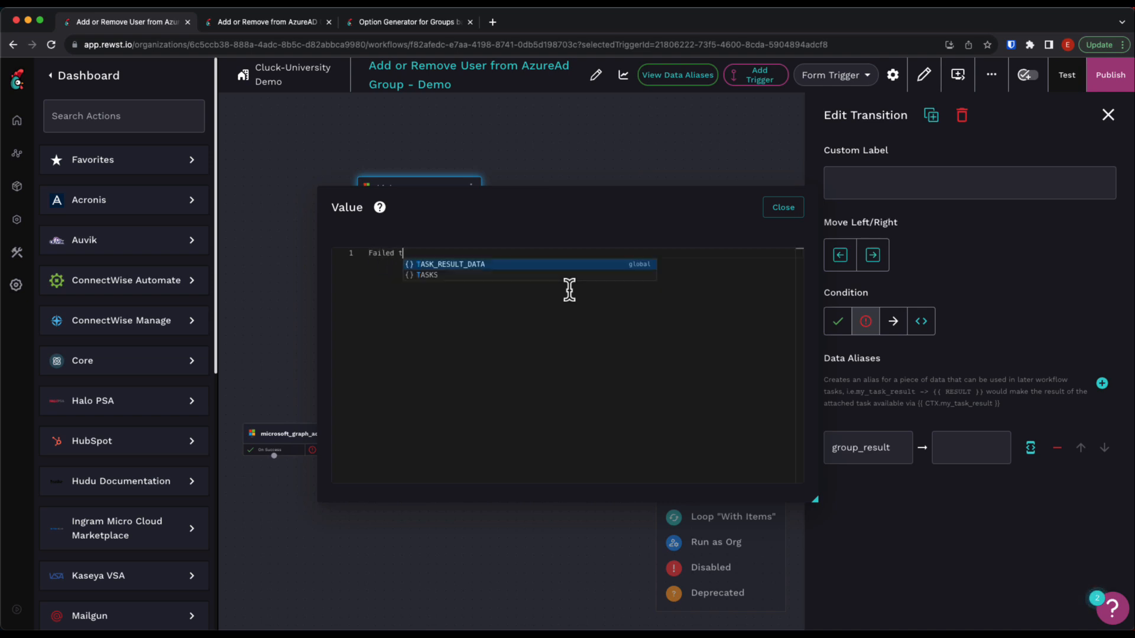
text(o get G)
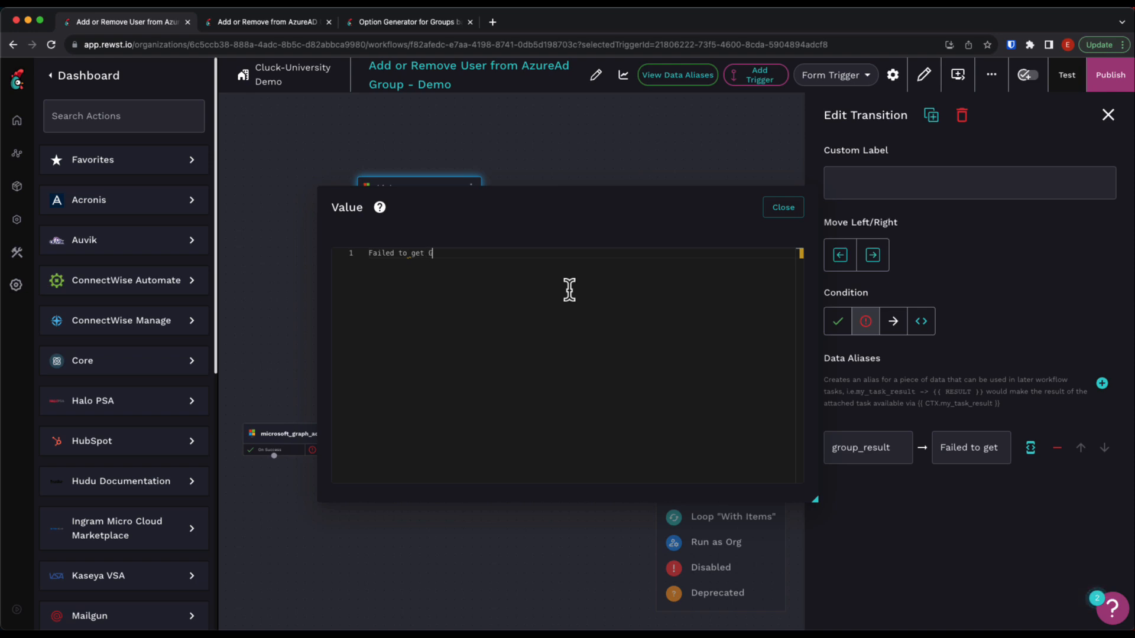
text(roup_information for {{ CTX)
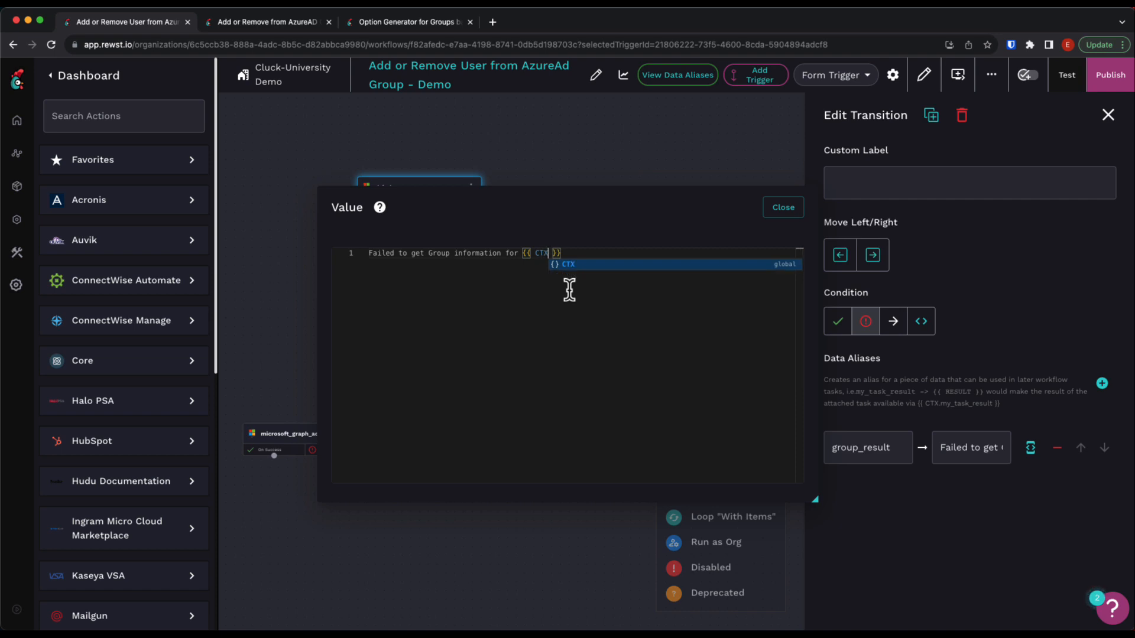
text(.group_i)
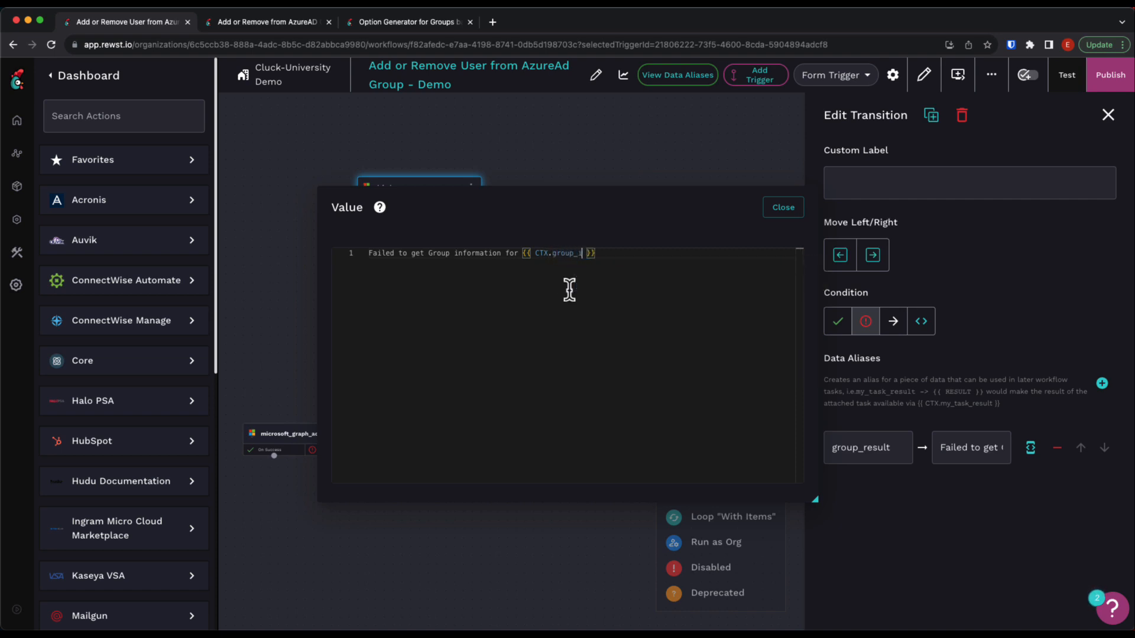
text(d)
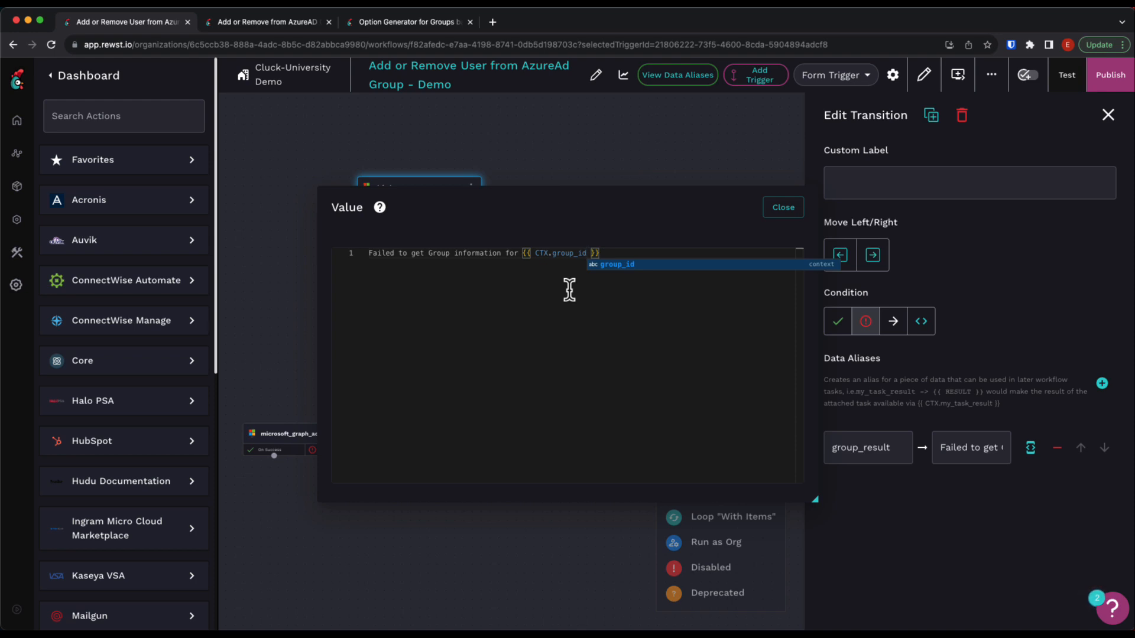
click(783, 208)
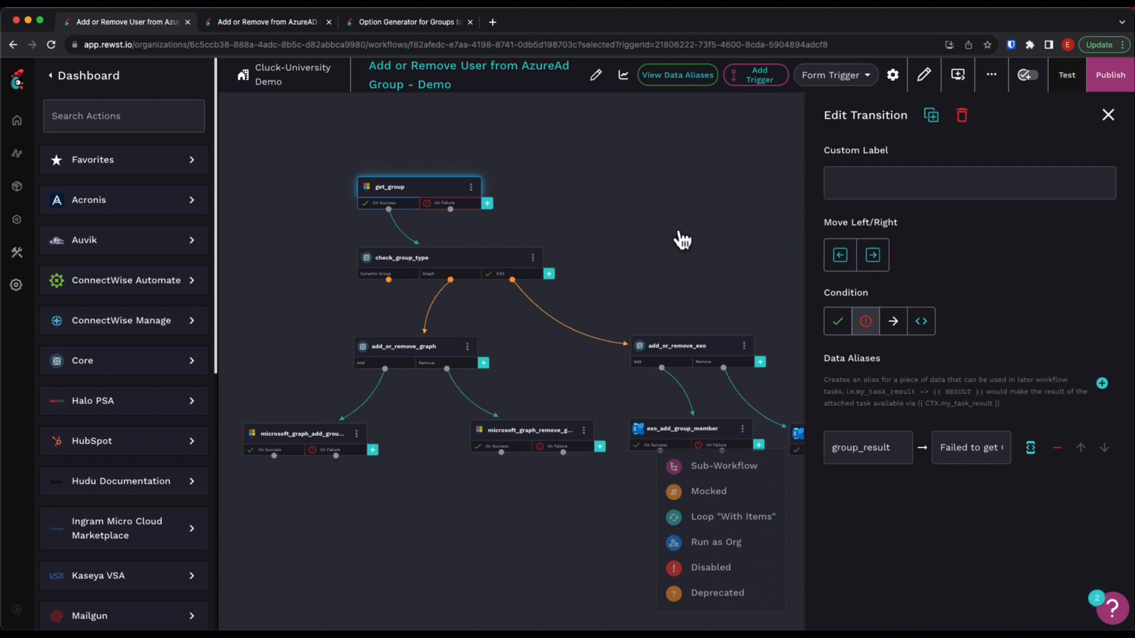
Add a data alias with key group_result to the Dynamic Group transition of the check_group_type task.
click(408, 278)
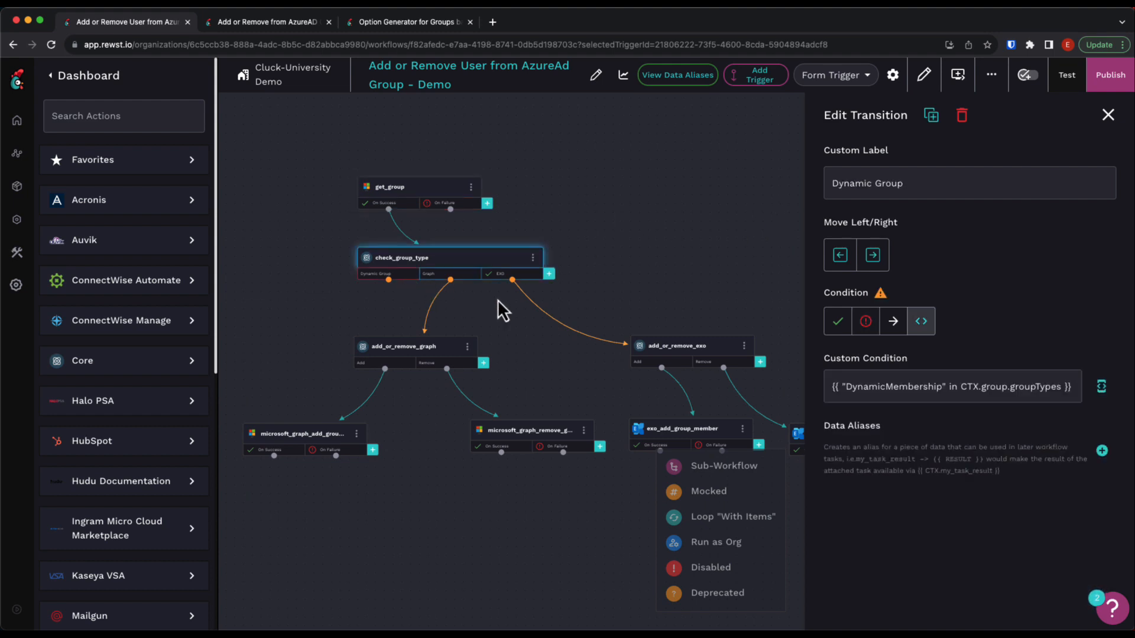
click(1101, 451)
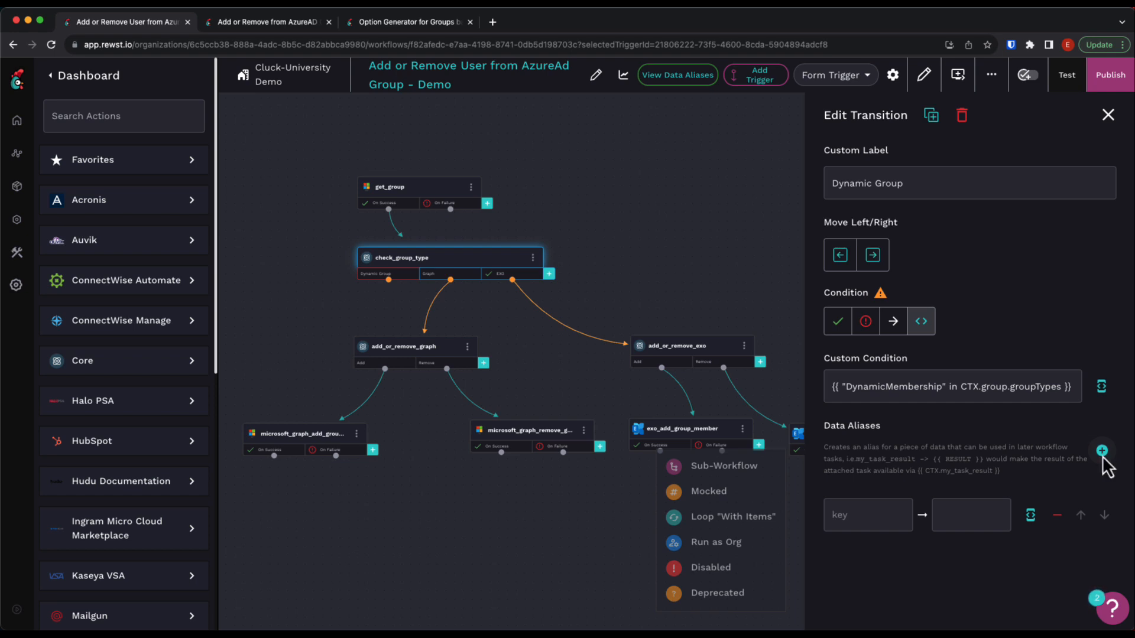
click(895, 515)
text(gr)
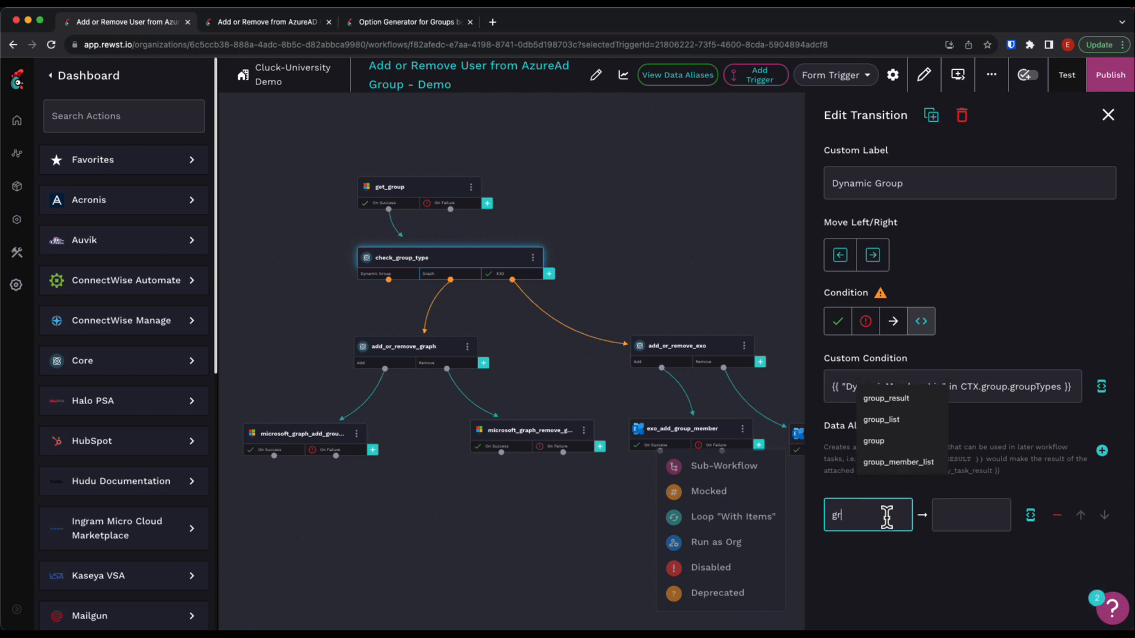
text(oup_result)
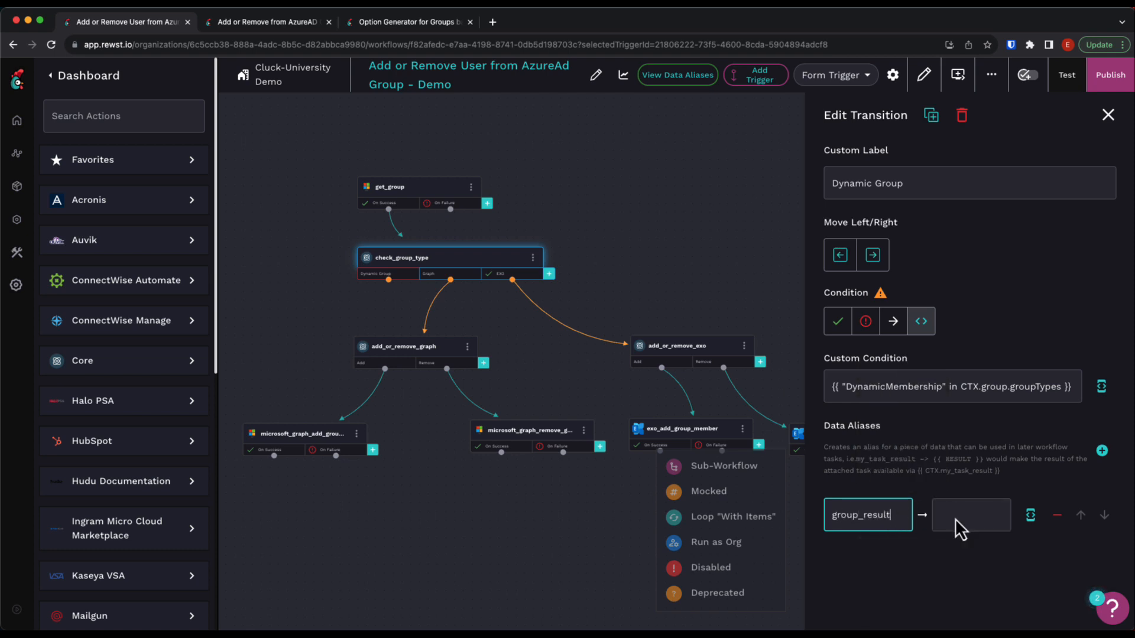
Set the Dynamic Group alias value to "The Group {{ CTX.group.displayName | d }} is a Dynamic Group and can not be directly modified.".
click(1030, 514)
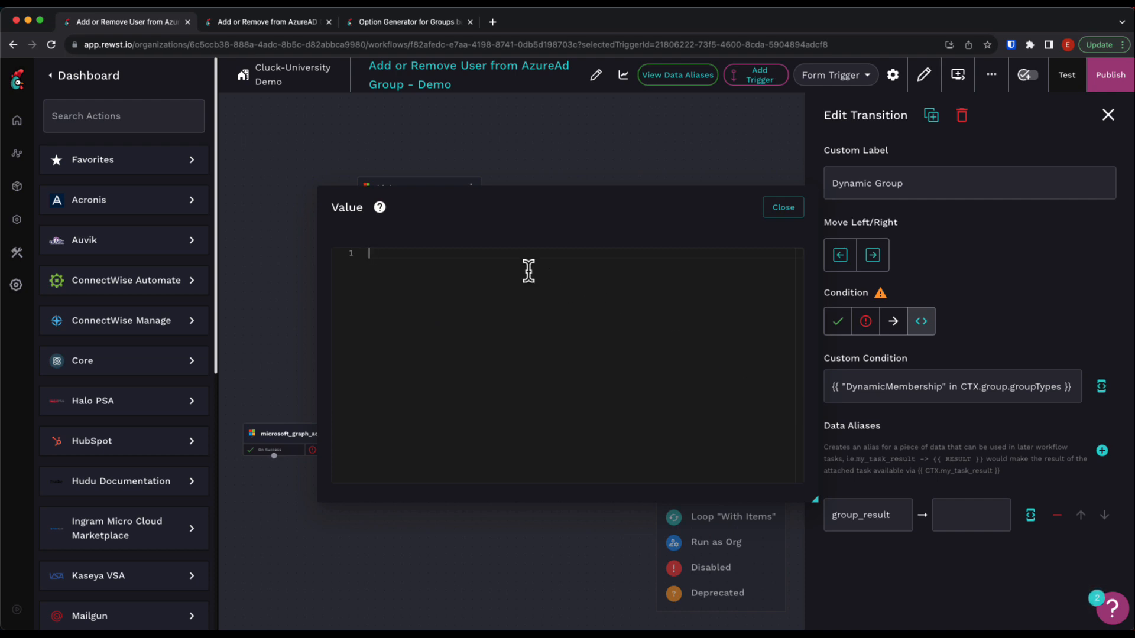
text(T)
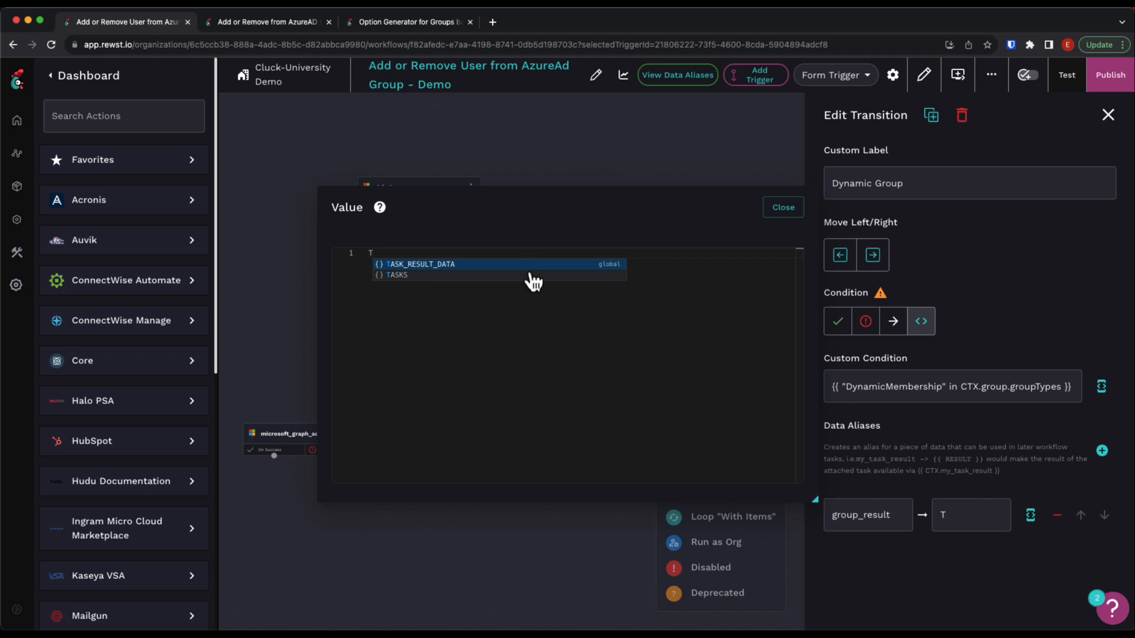
text(he Group {)
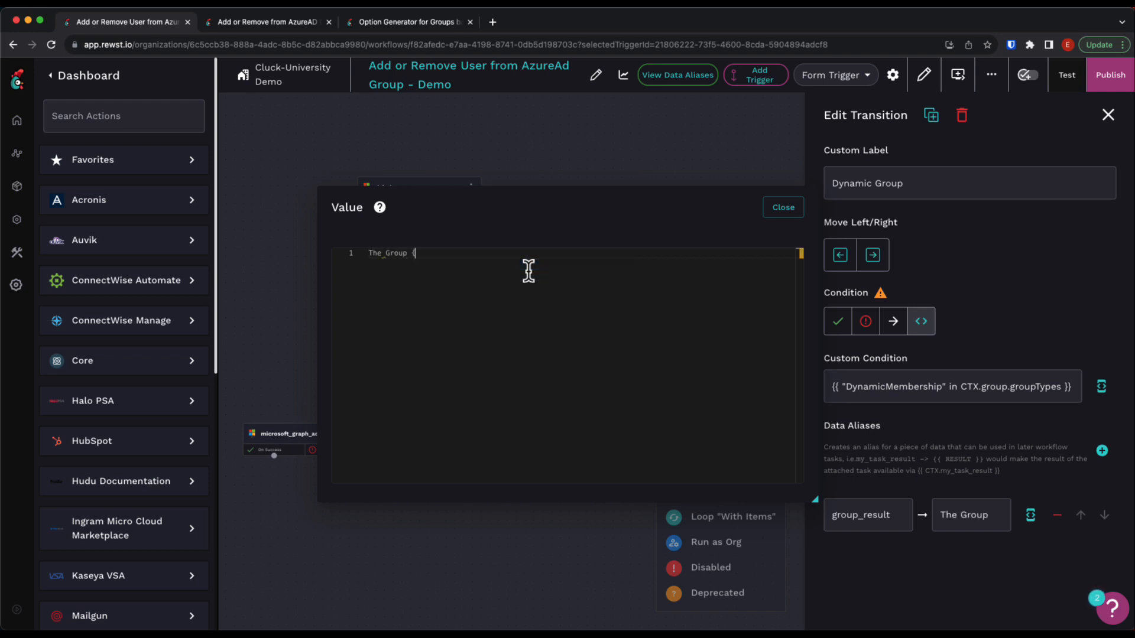
text({ CTX.group_)
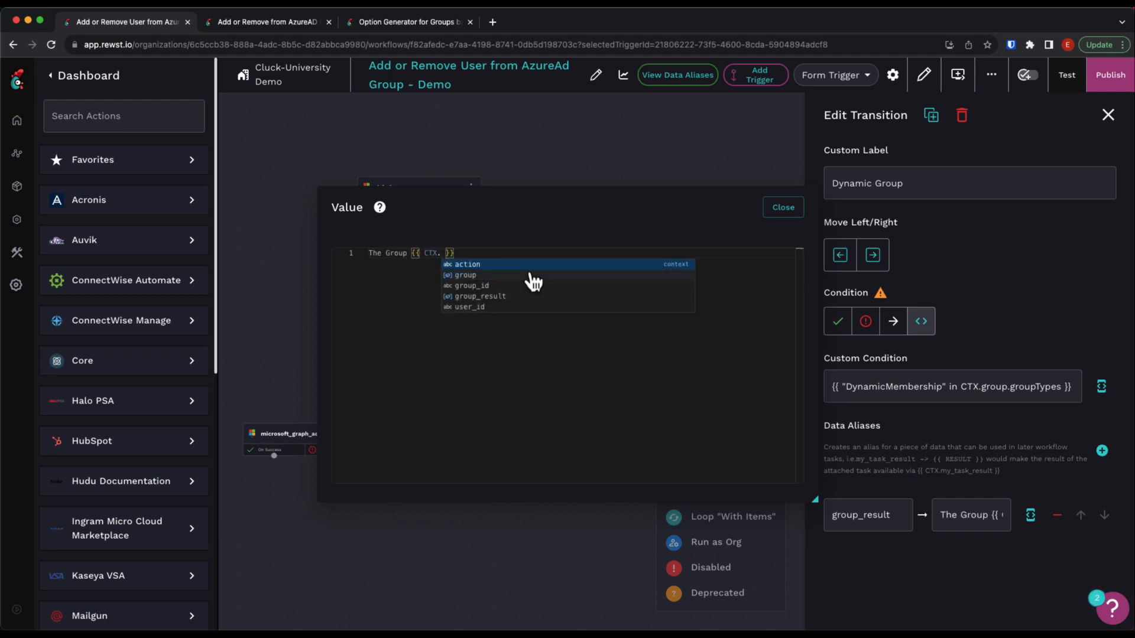
key(Escape)
key(BackSpace)
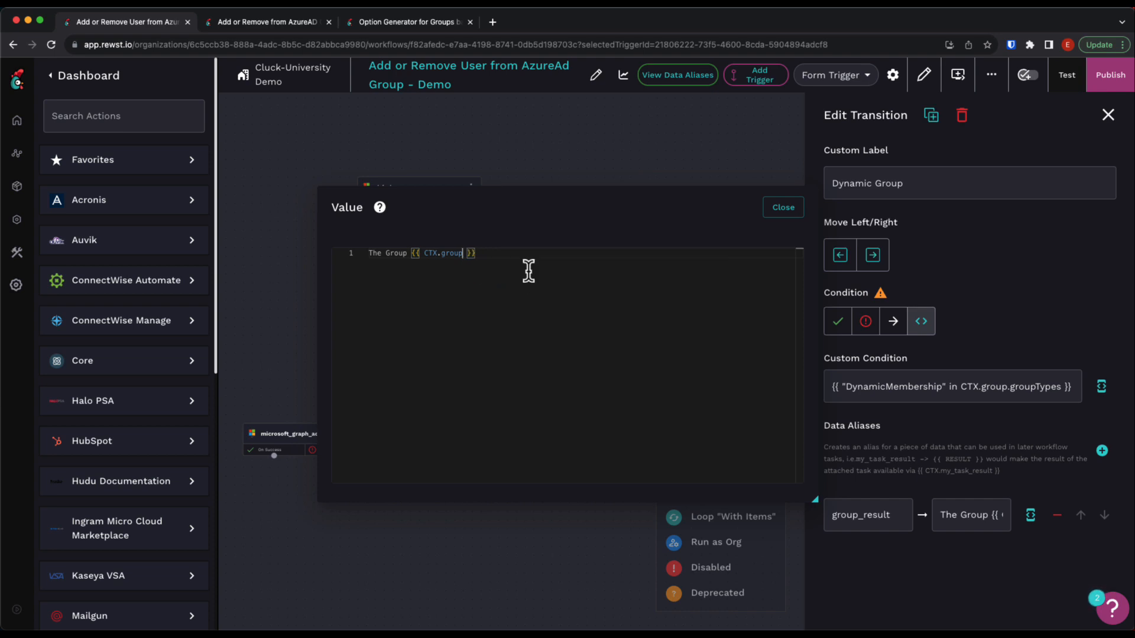
text(.displayName | d)
click(580, 254)
text(is a Dynamic Group and can)
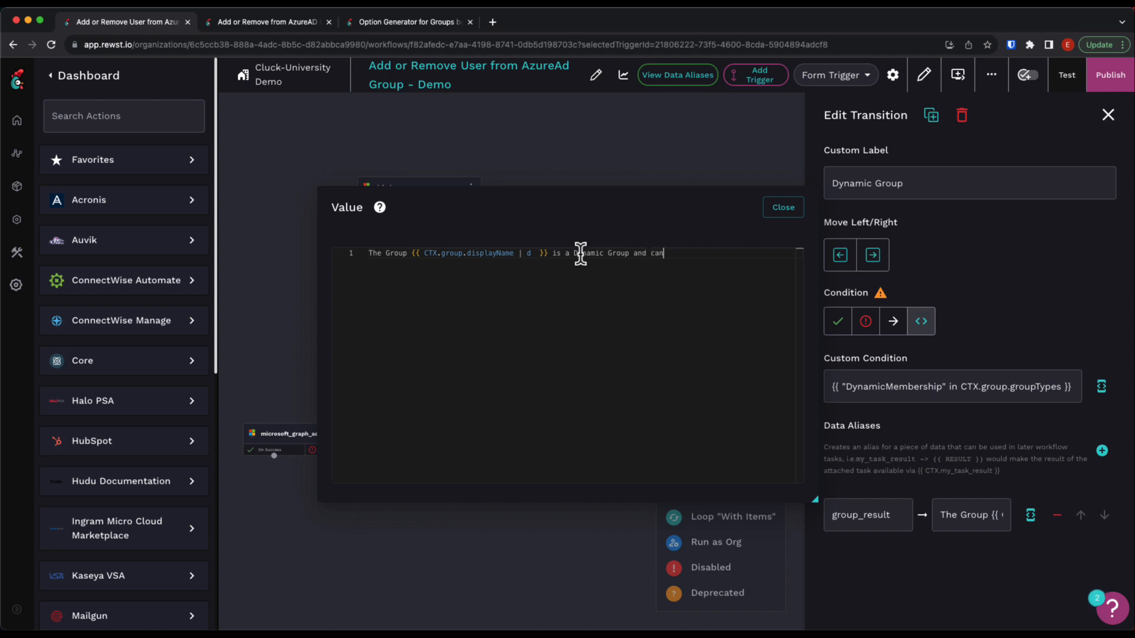
text( not be directly modified.)
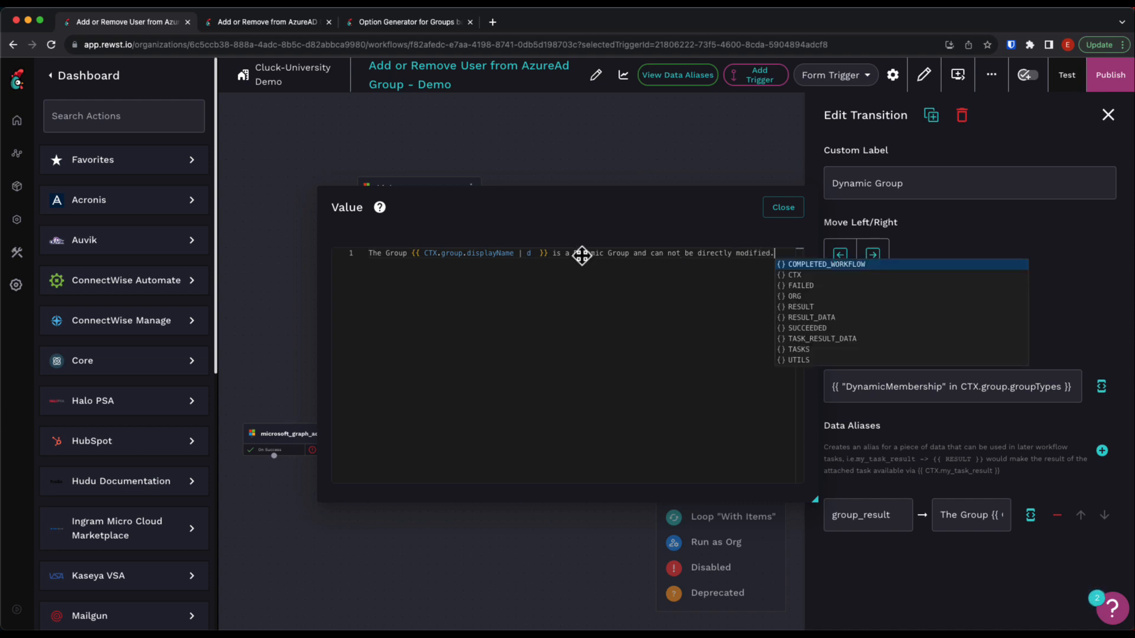
click(778, 208)
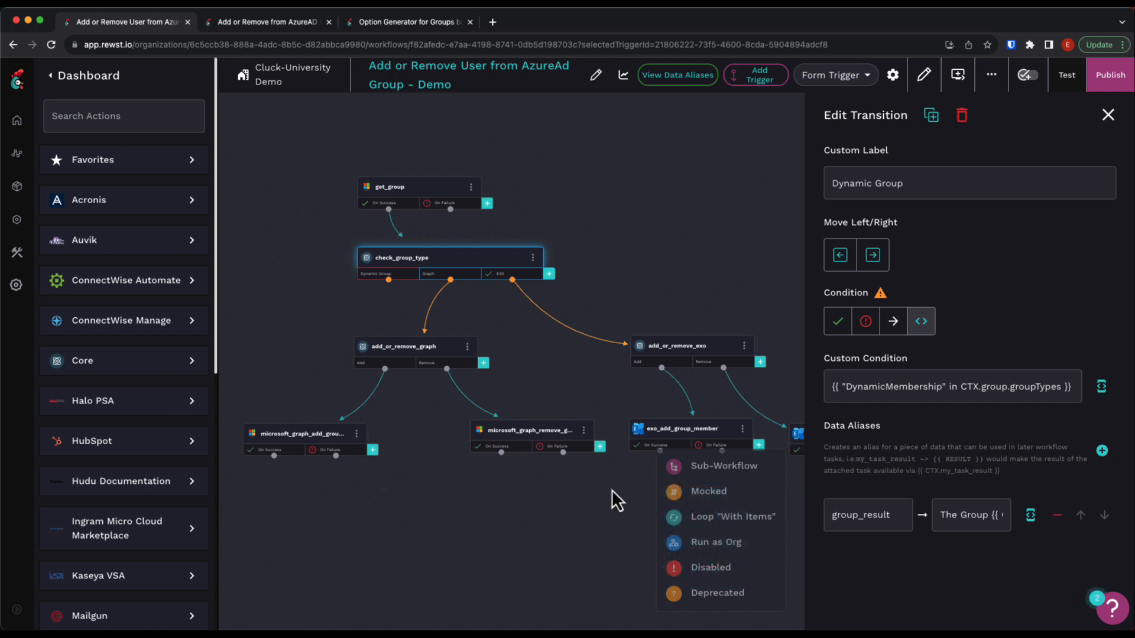
drag(612, 490, 571, 427)
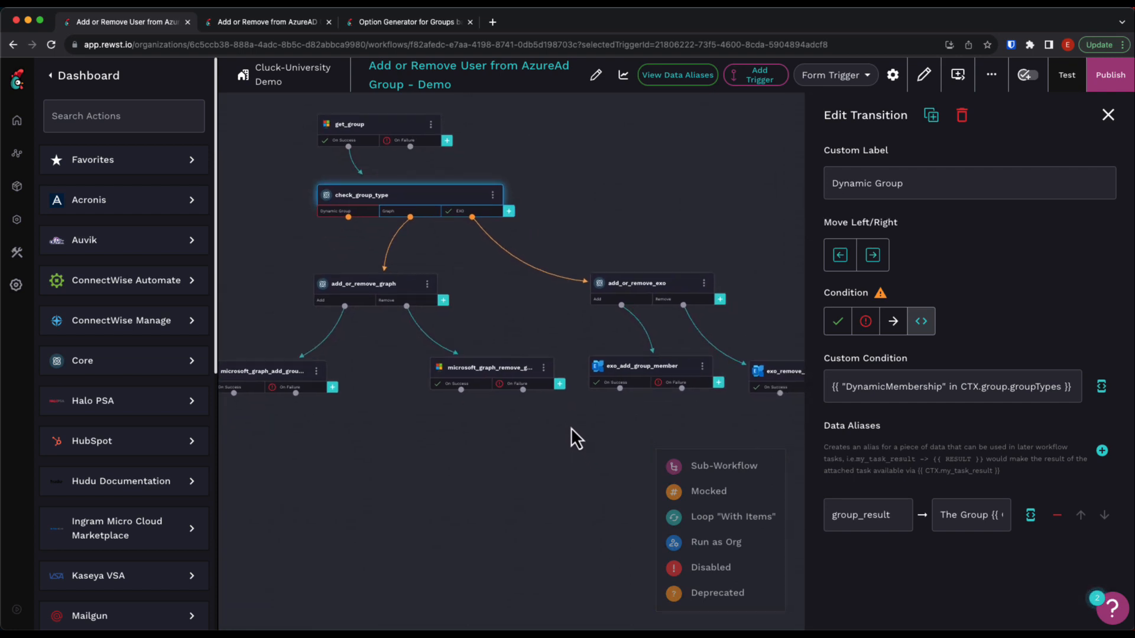
scroll(571, 428, down, 3)
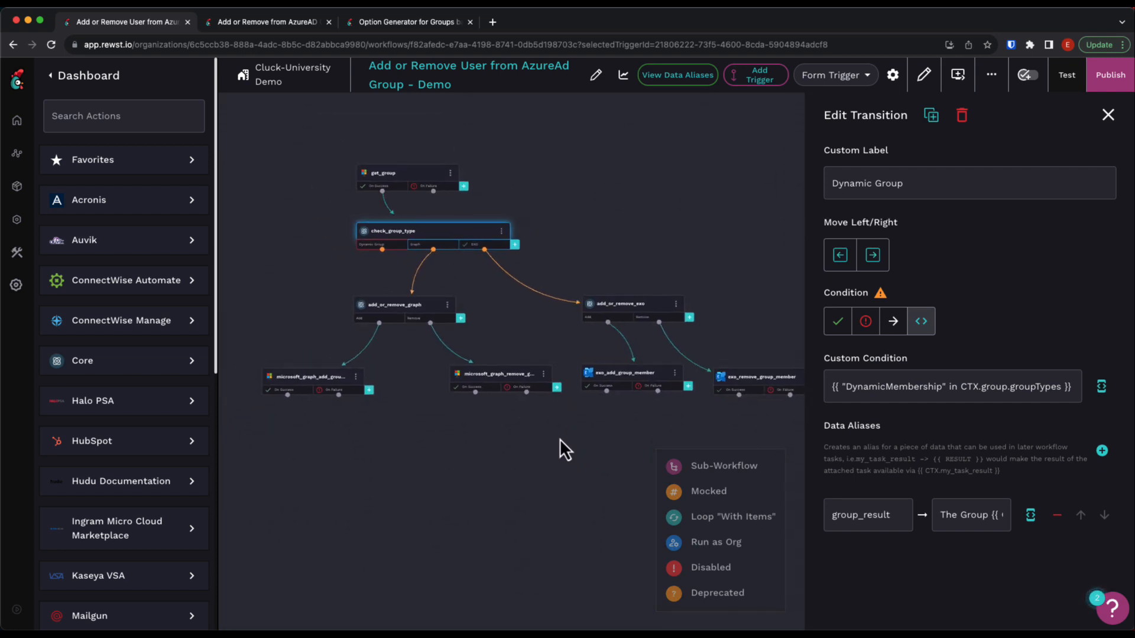
Add a noop task below the group member tasks and name it Finish.
drag(559, 438, 554, 431)
right_click(554, 455)
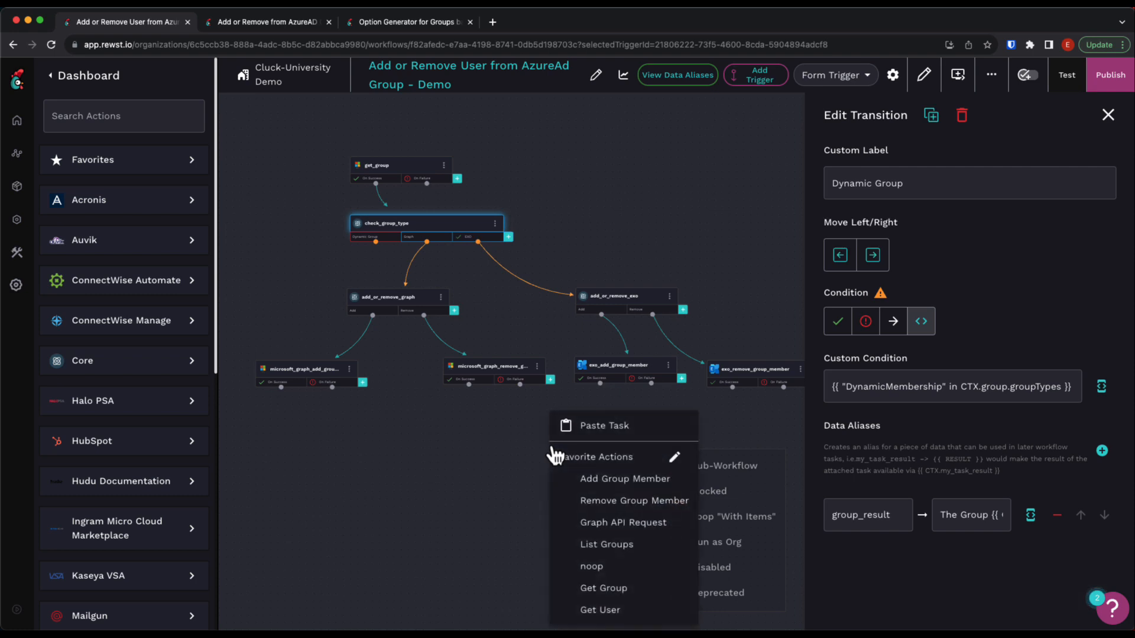
click(611, 568)
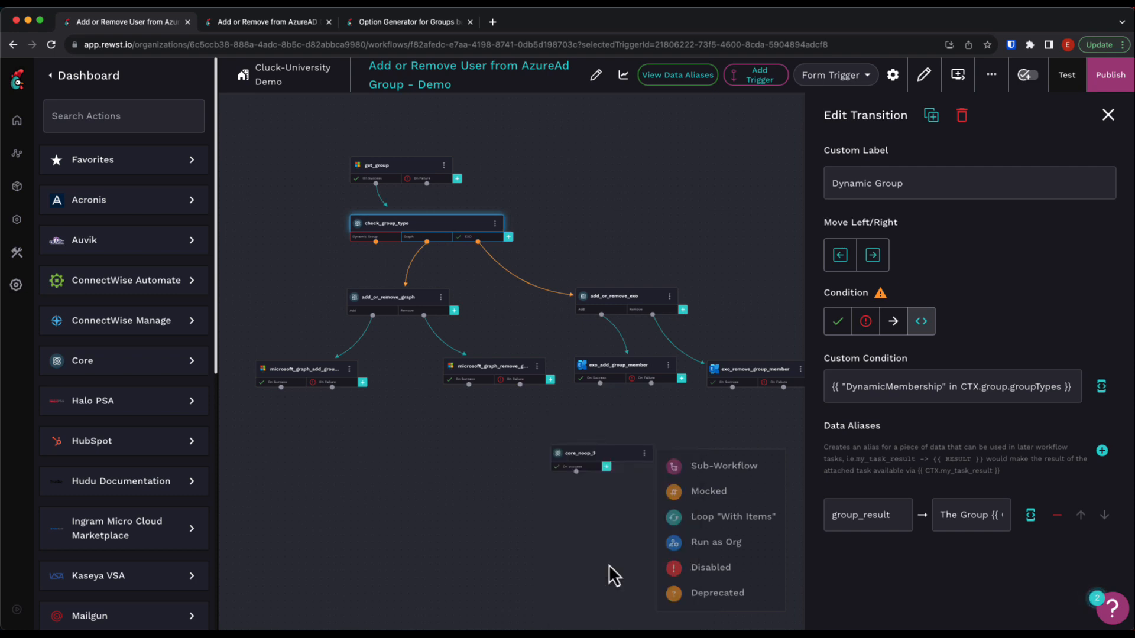
click(586, 457)
click(913, 109)
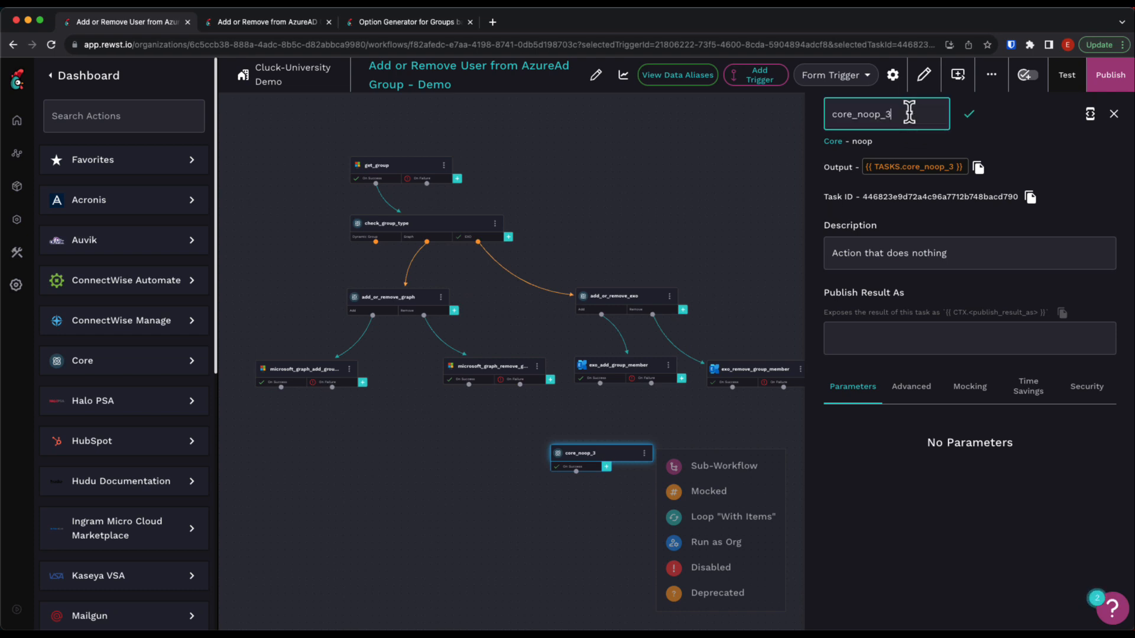
drag(906, 114, 789, 115)
text(Finish)
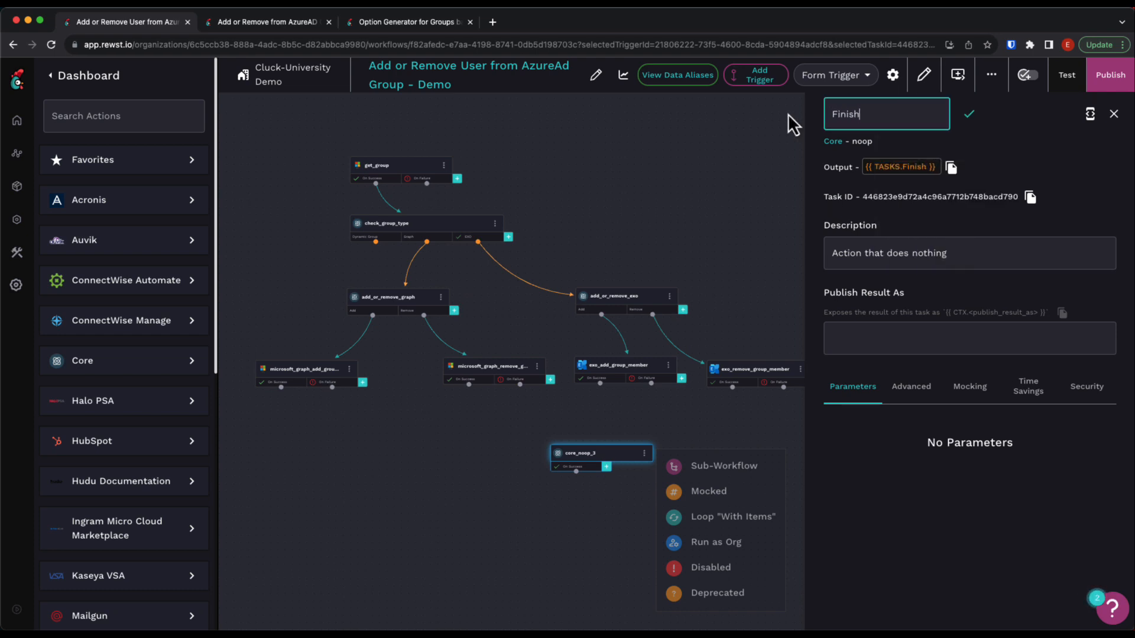
click(481, 455)
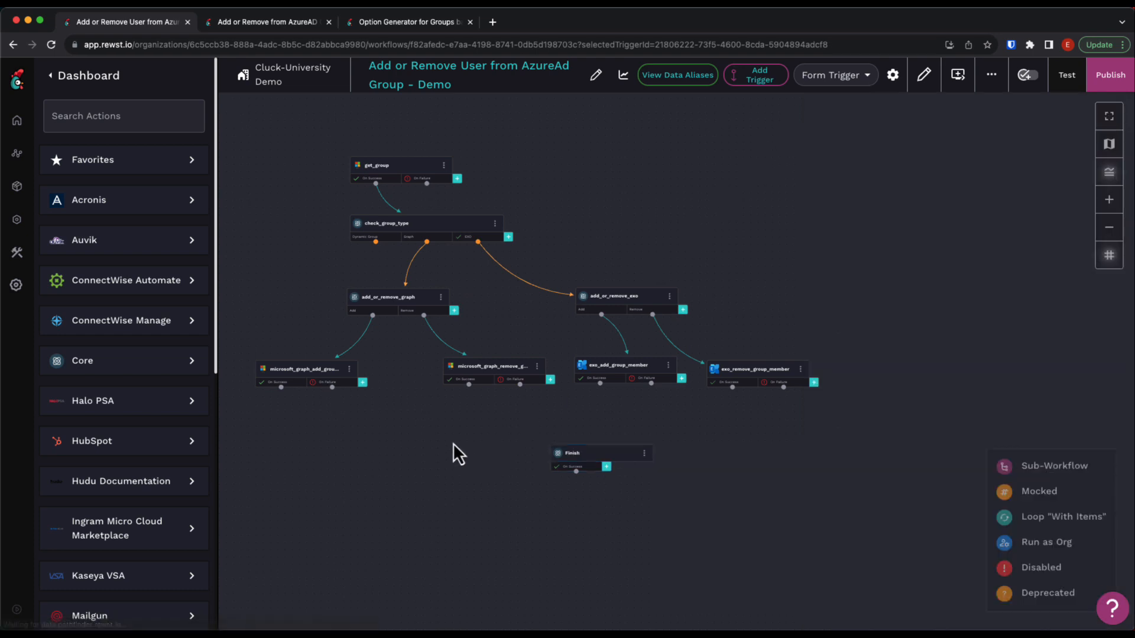
Connect the On Success and On Failure transitions of the four Graph and EXO add/remove member tasks to the Finish task.
drag(332, 387, 555, 456)
drag(281, 387, 552, 456)
drag(469, 385, 553, 457)
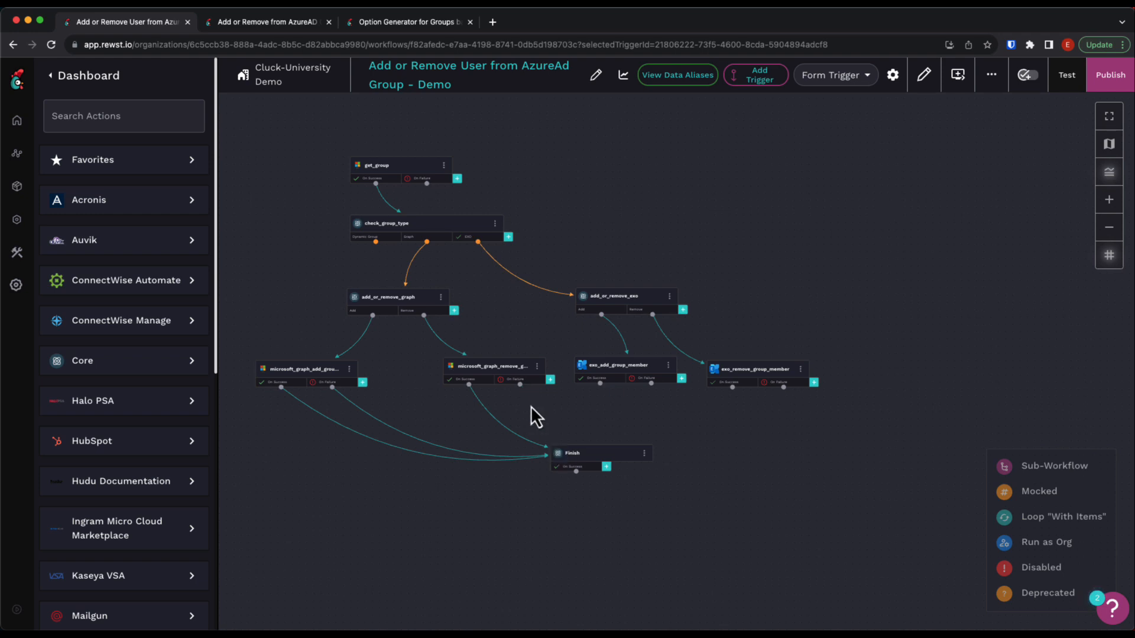
drag(651, 383, 621, 444)
drag(733, 387, 662, 435)
drag(783, 387, 629, 450)
Set the Finish task's Task Transition Criteria Sensitivity to 1 and publish the workflow.
click(635, 463)
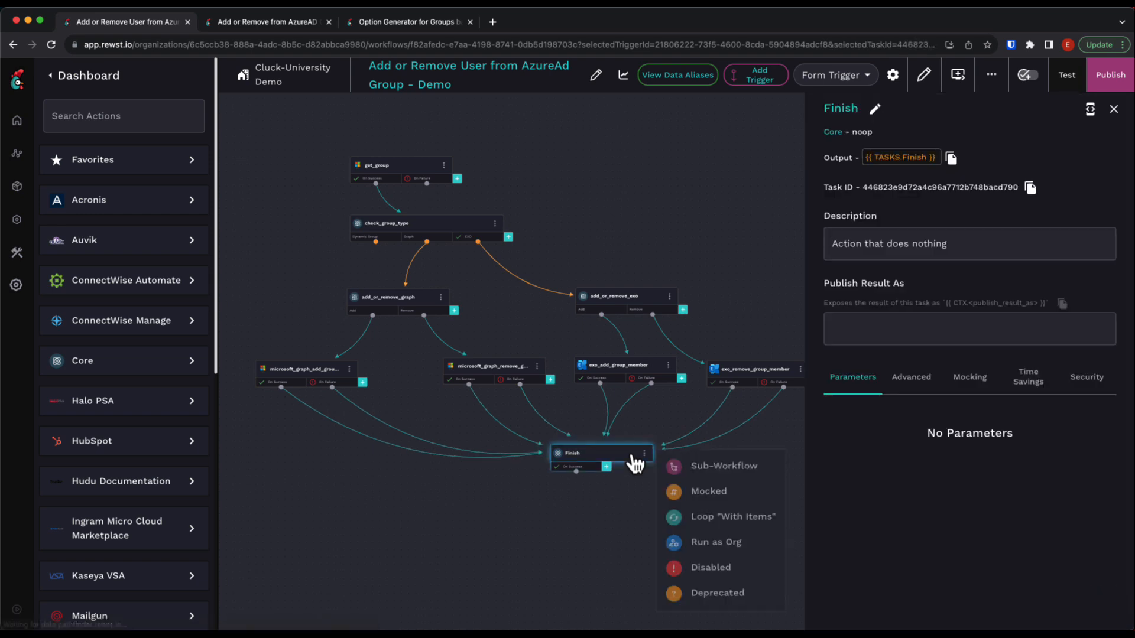
click(906, 391)
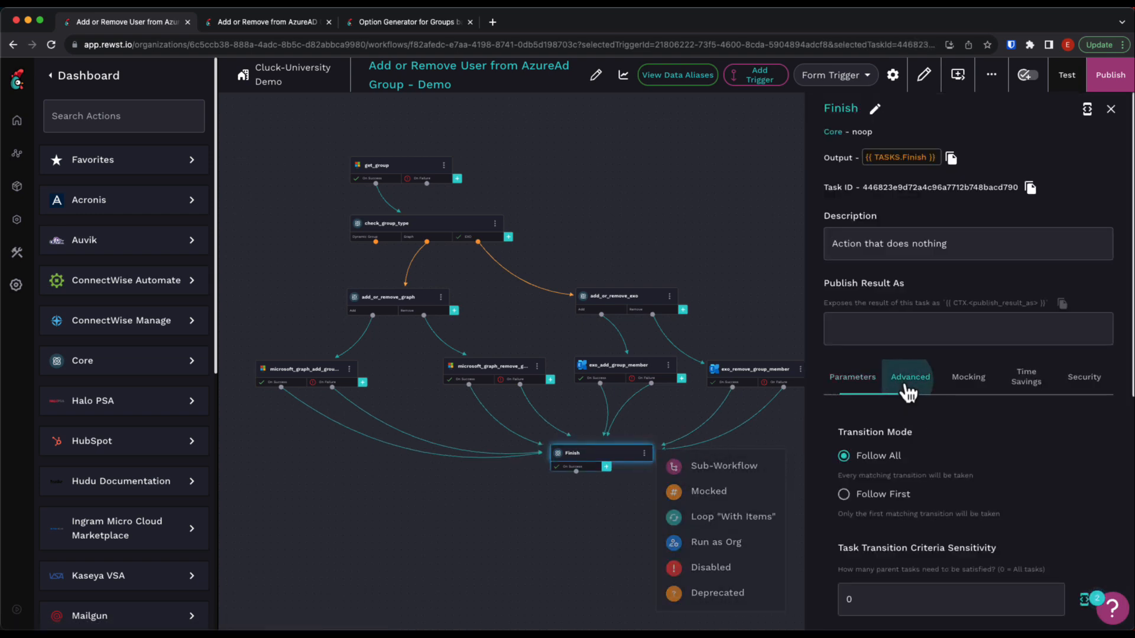
scroll(1034, 474, down, 3)
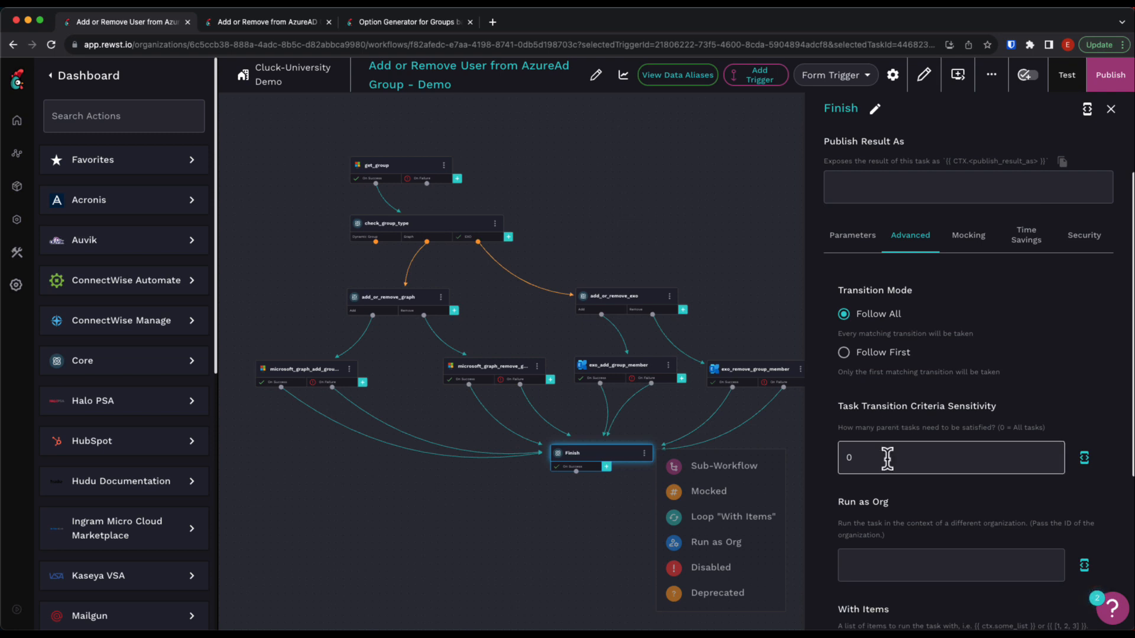
drag(887, 458, 838, 454)
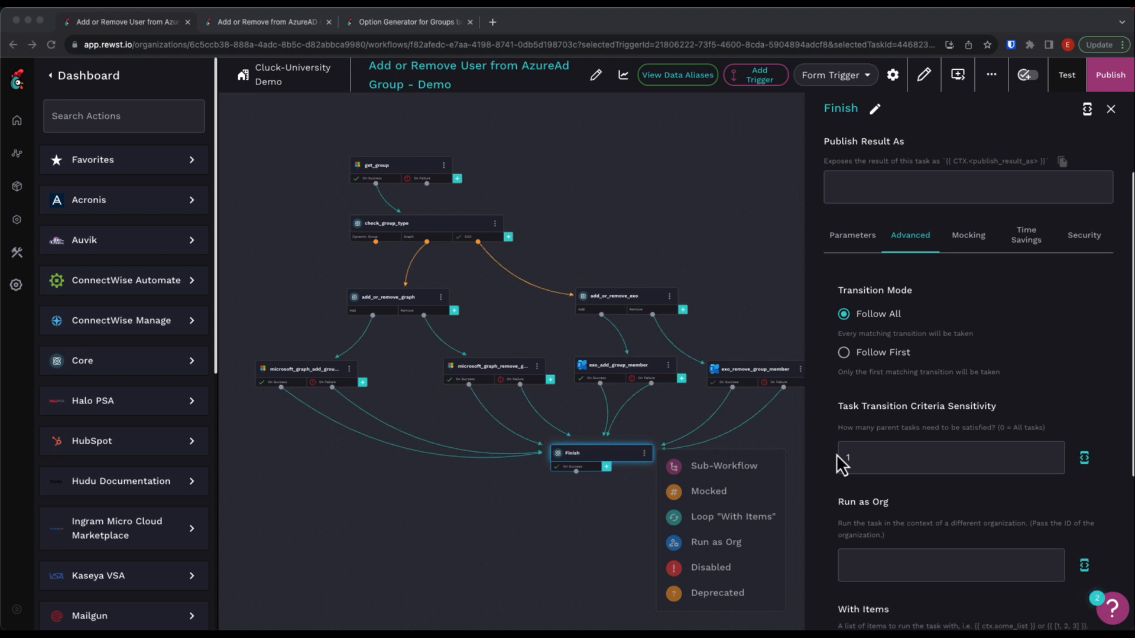
click(1103, 78)
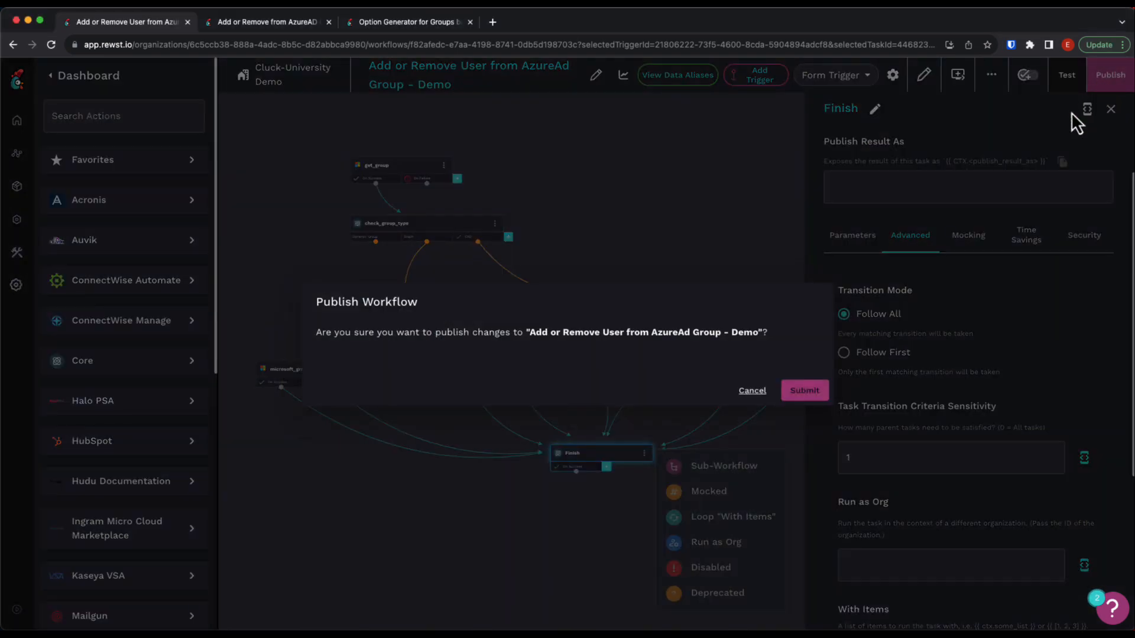
click(819, 399)
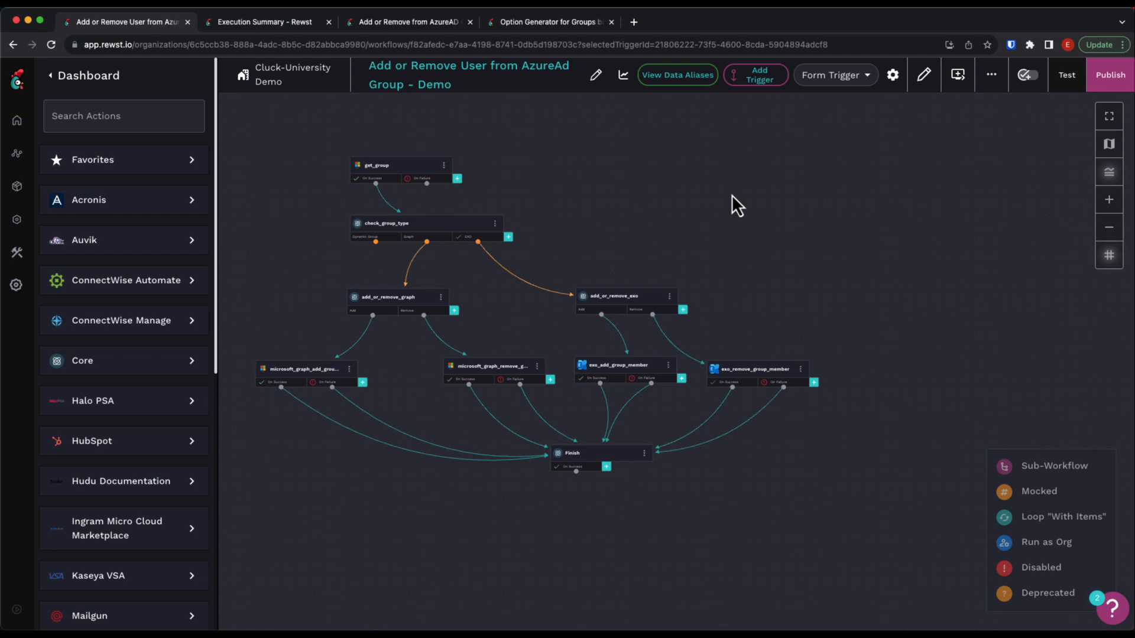
Open the Form Trigger's direct form URL for Cluck-University Demo.
click(893, 76)
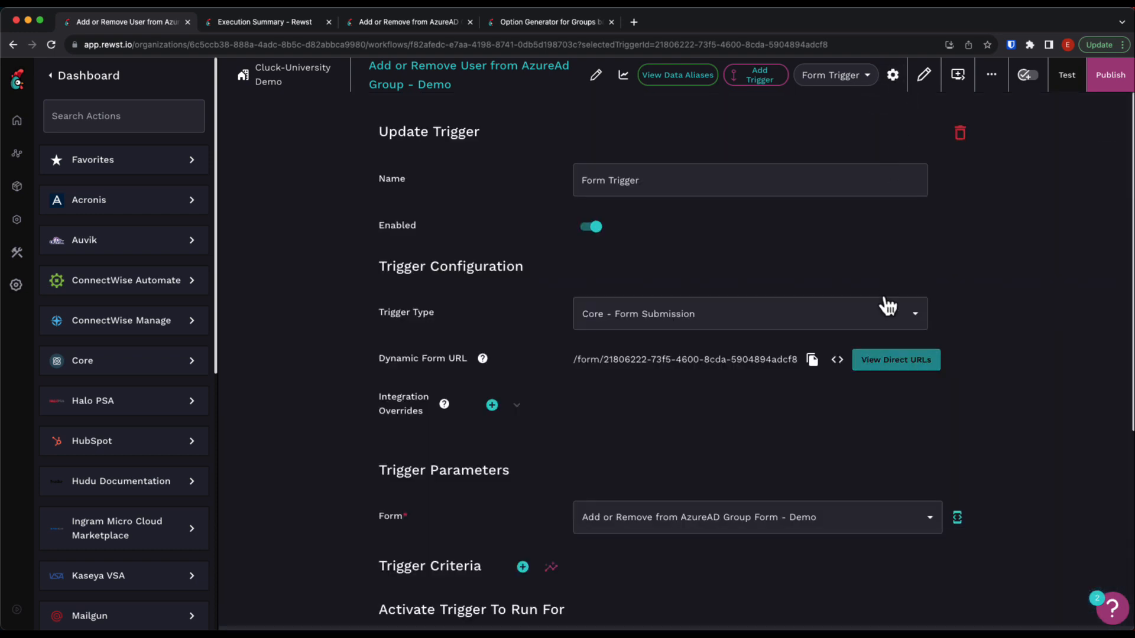
click(884, 368)
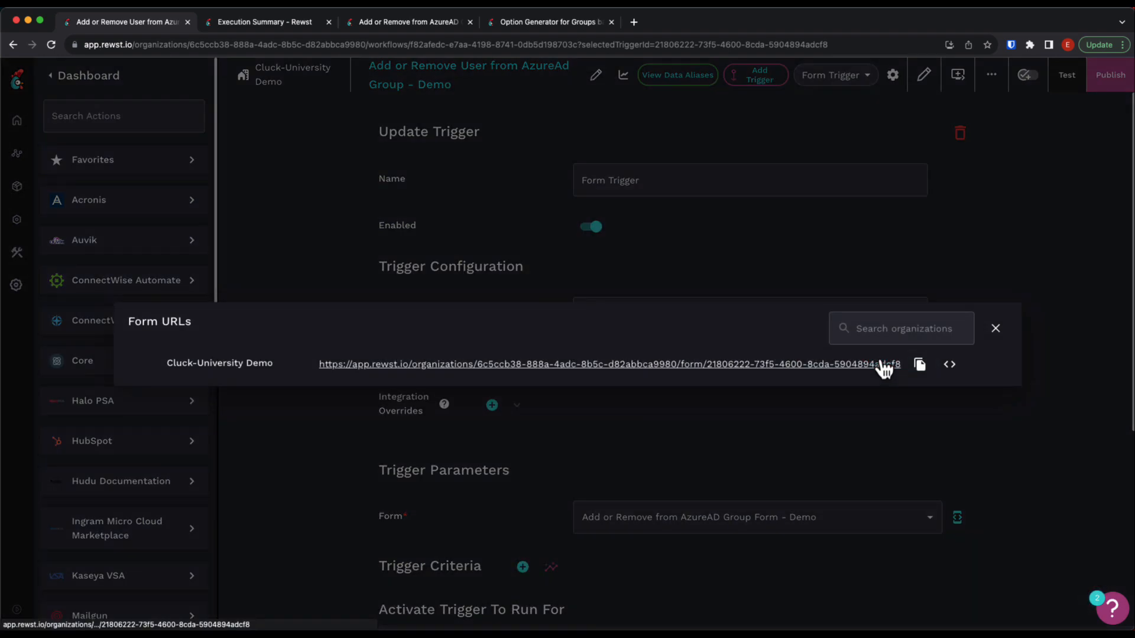
click(869, 364)
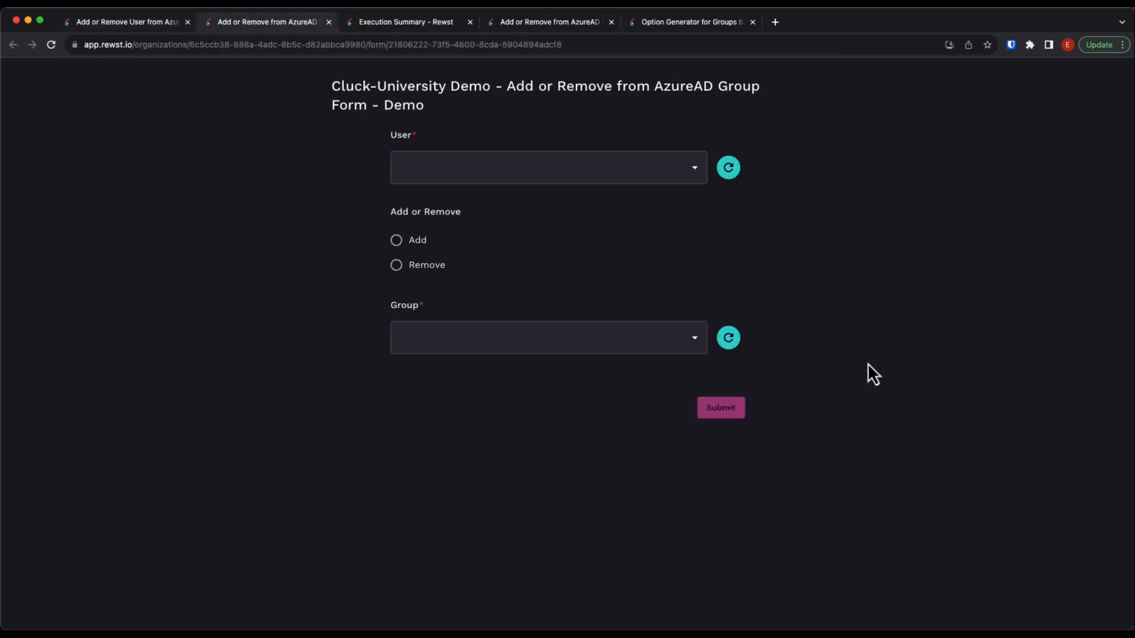
Submit the form with a test user selected, the Remove action and the group A Distribution Group.
click(693, 172)
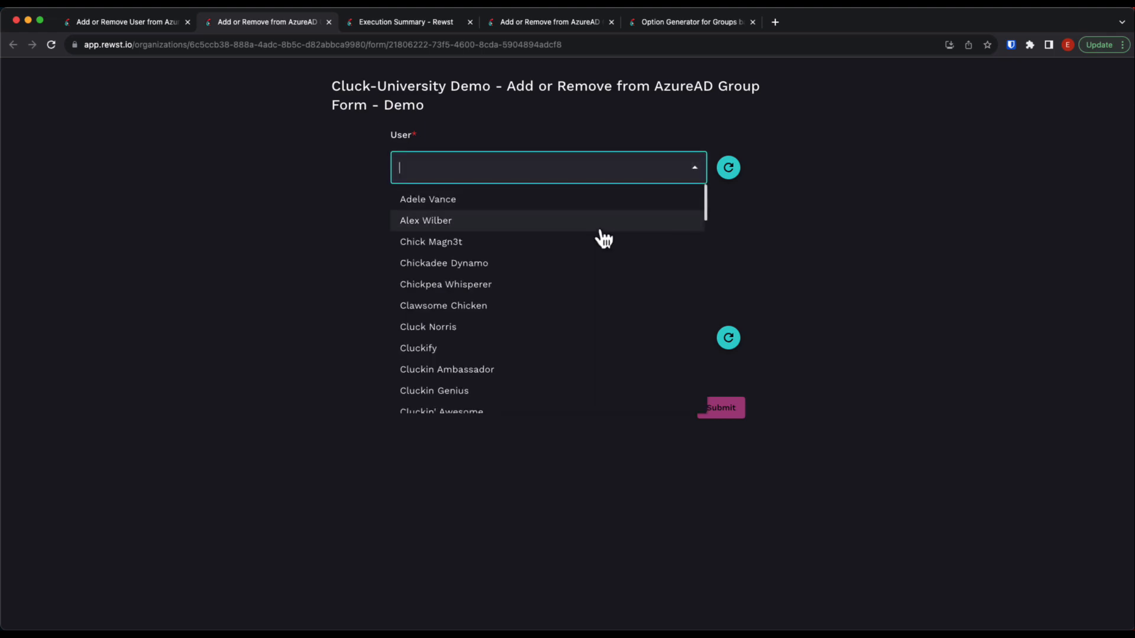
click(575, 331)
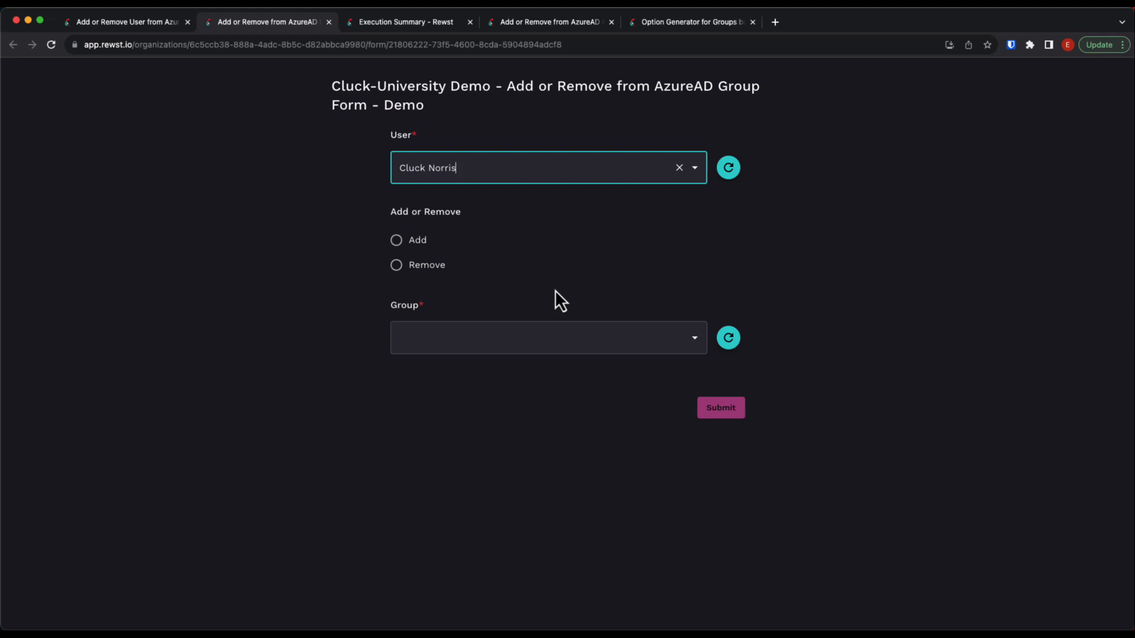
click(425, 265)
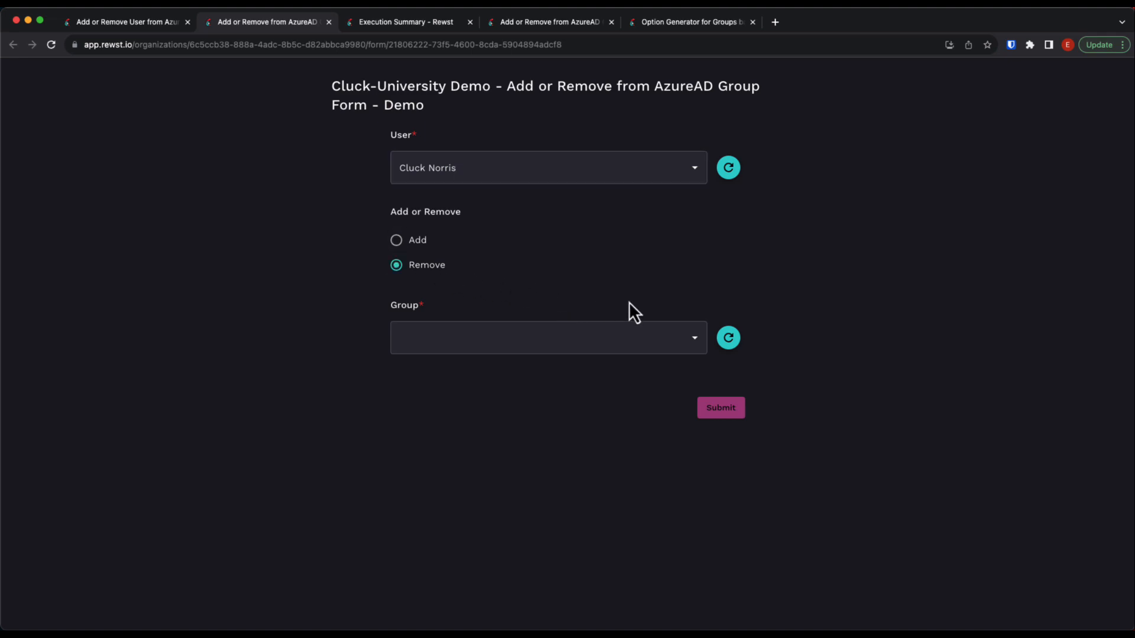
click(698, 341)
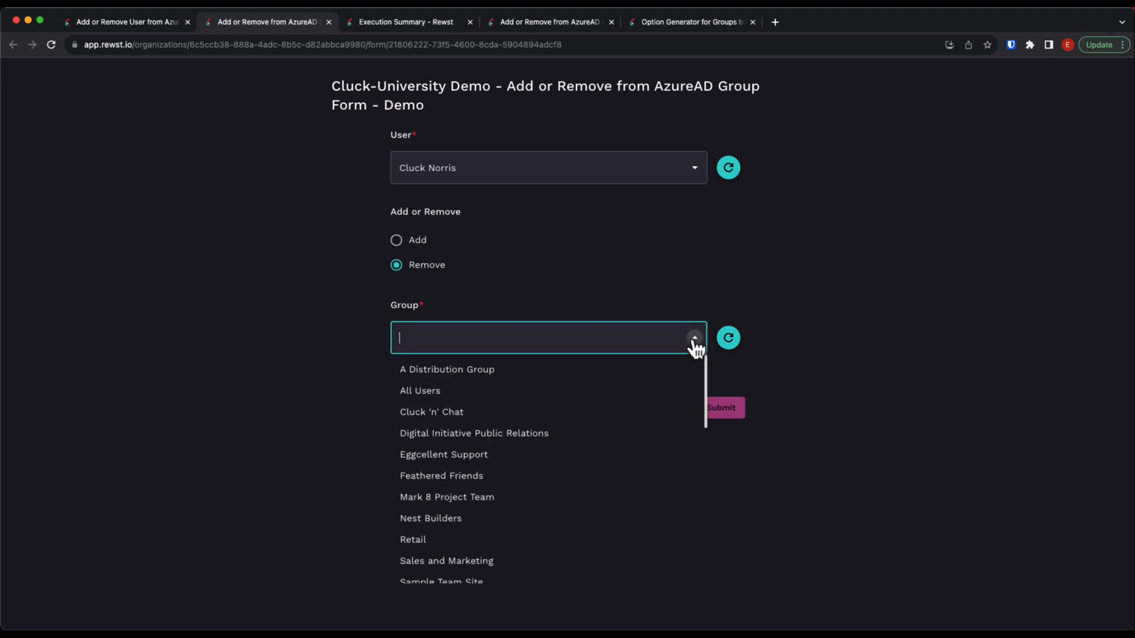
click(609, 367)
click(717, 413)
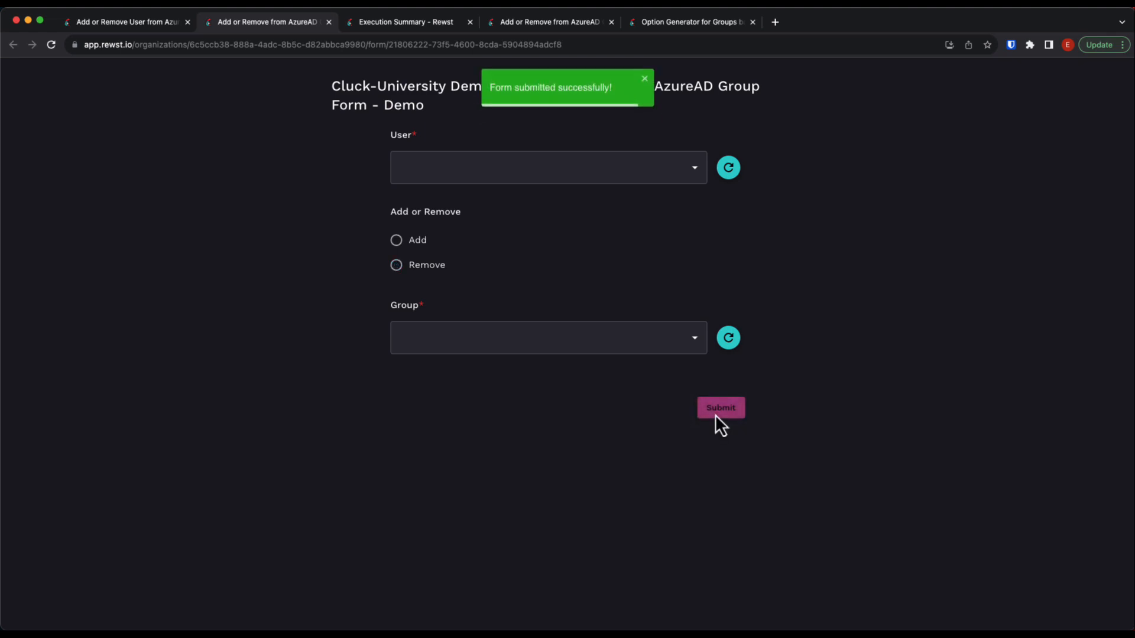
Return to the workflow and open the execution summary of its most recent run.
click(169, 26)
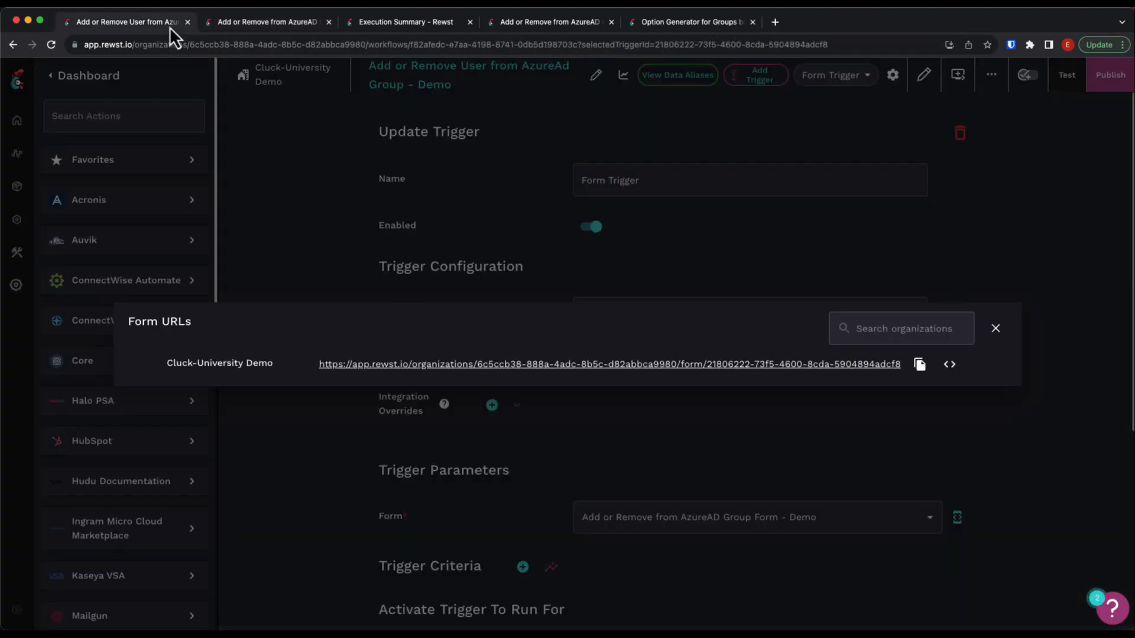
click(996, 328)
click(621, 76)
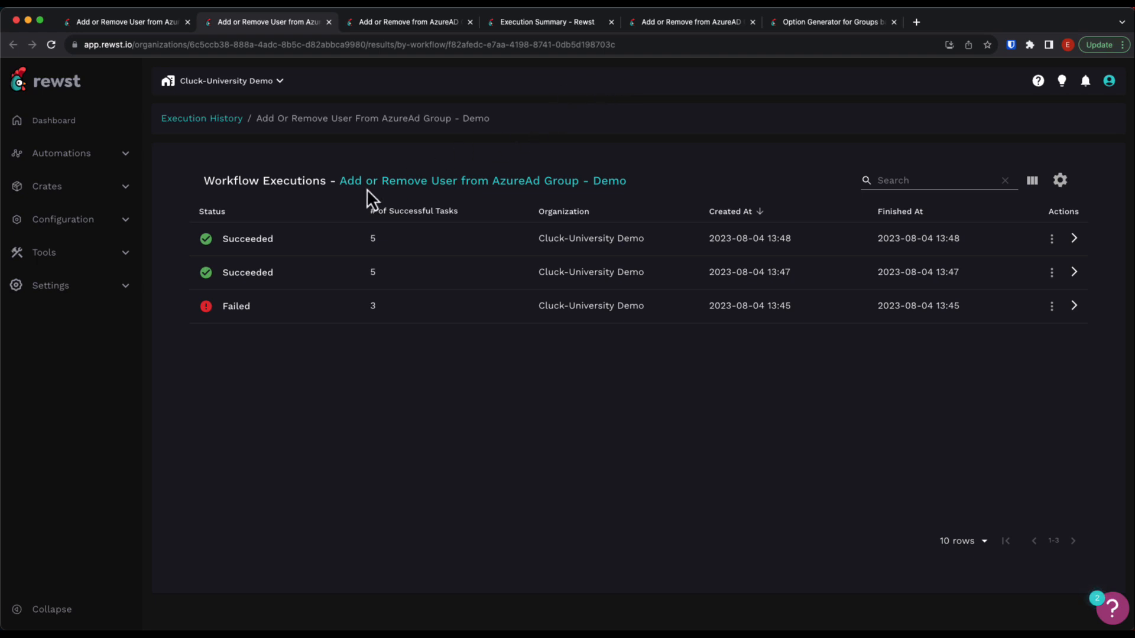
click(253, 240)
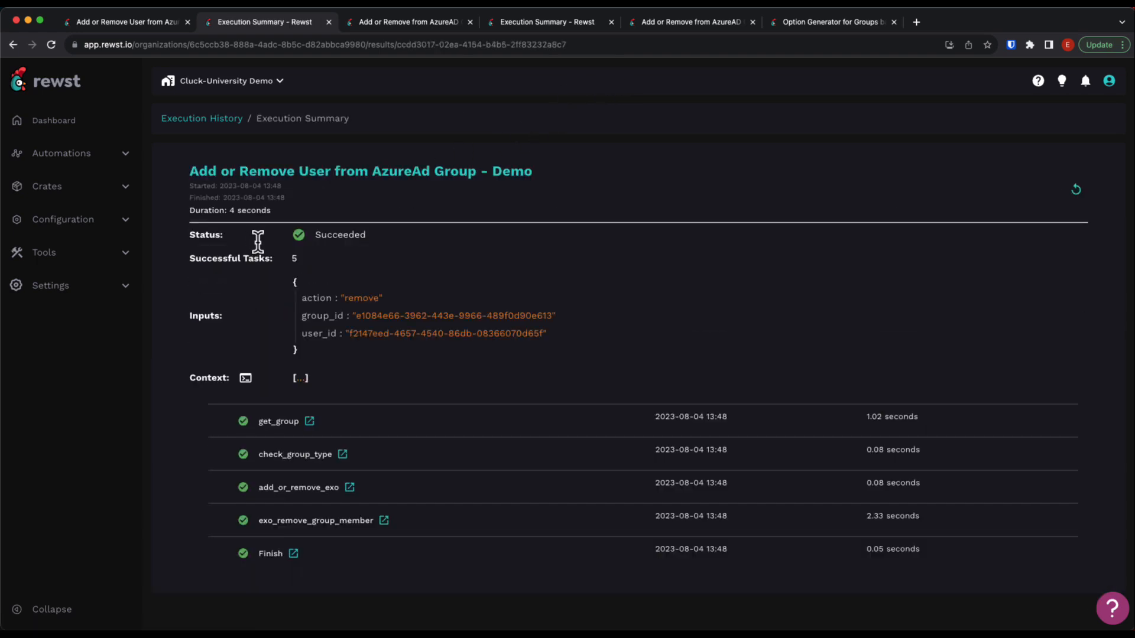